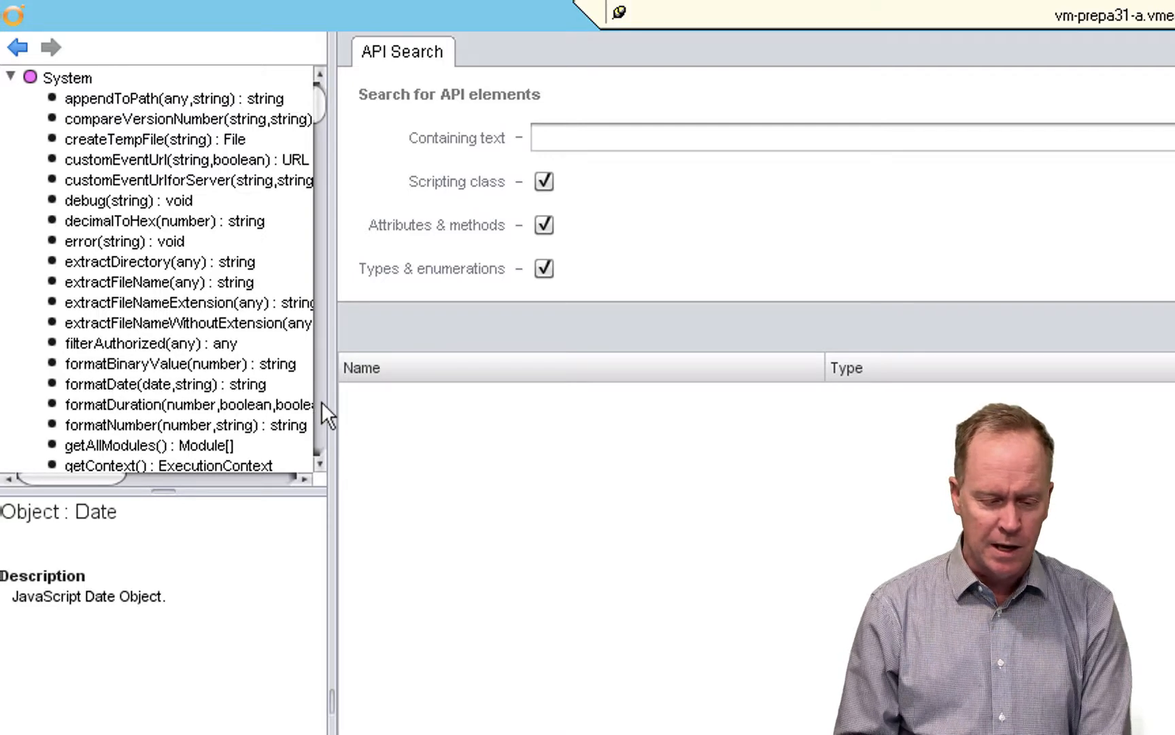
- Read the description of the log(string) method in the System function set, and collapse System
scroll(321, 402, down, 6)
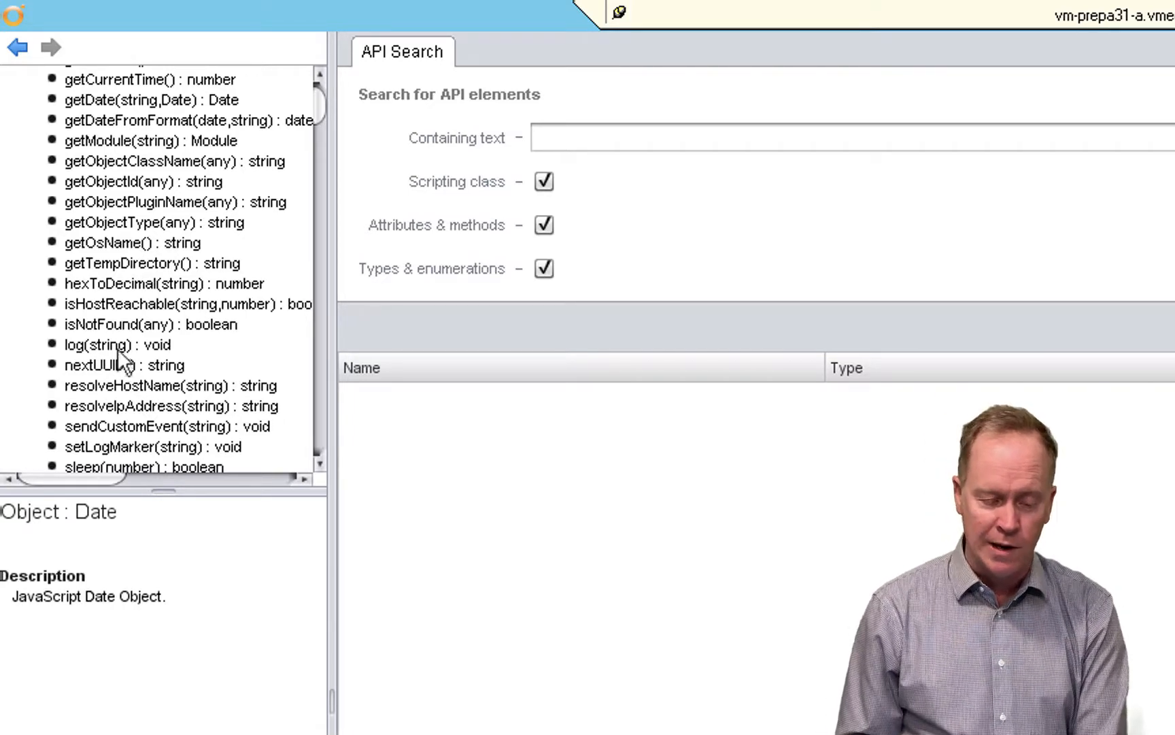
click(108, 345)
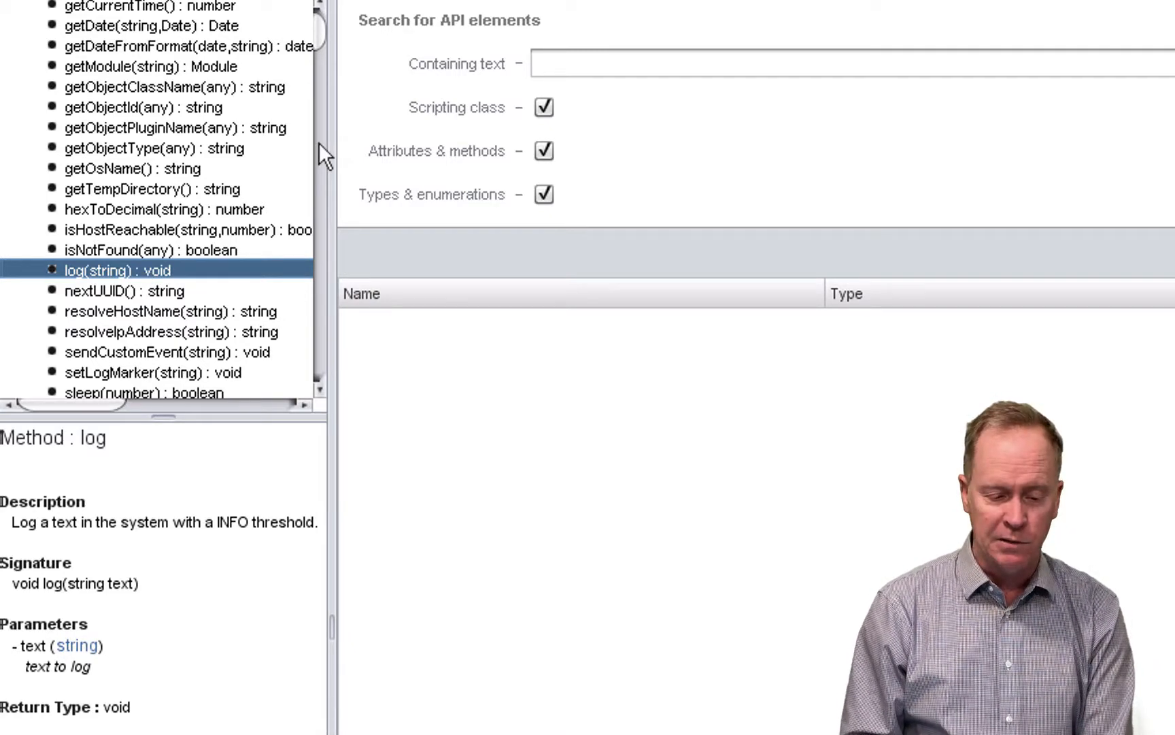
scroll(318, 142, down, 5)
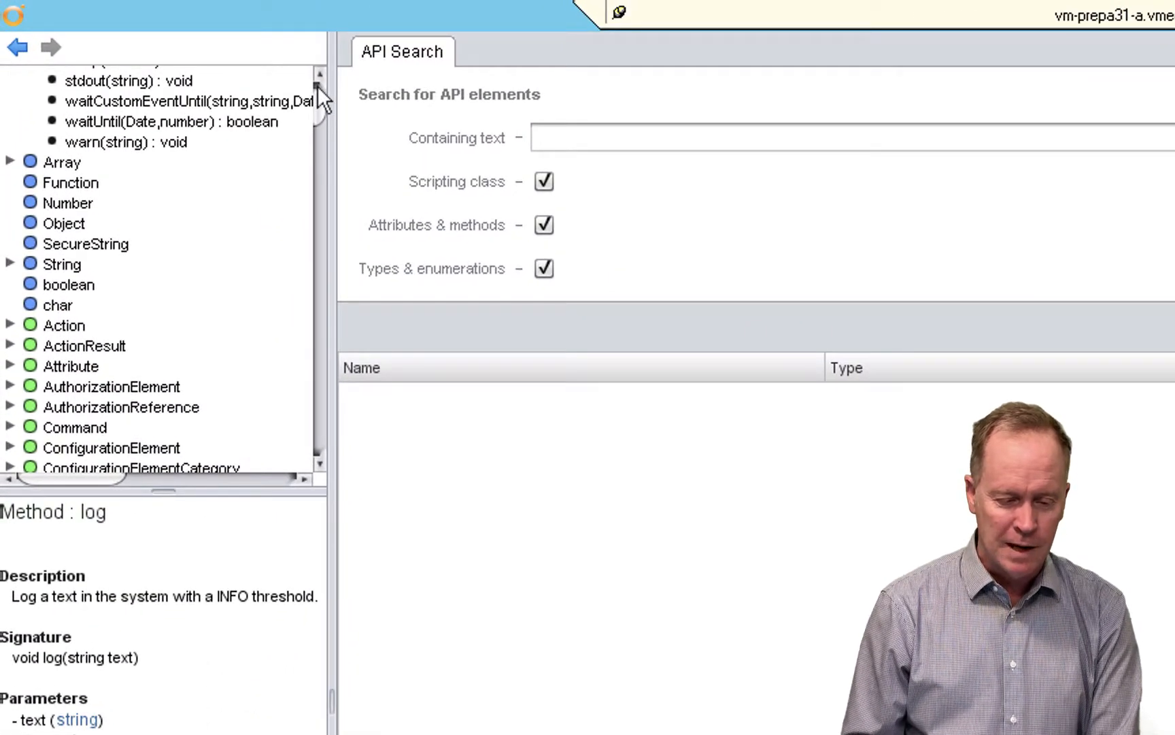
scroll(317, 86, up, 7)
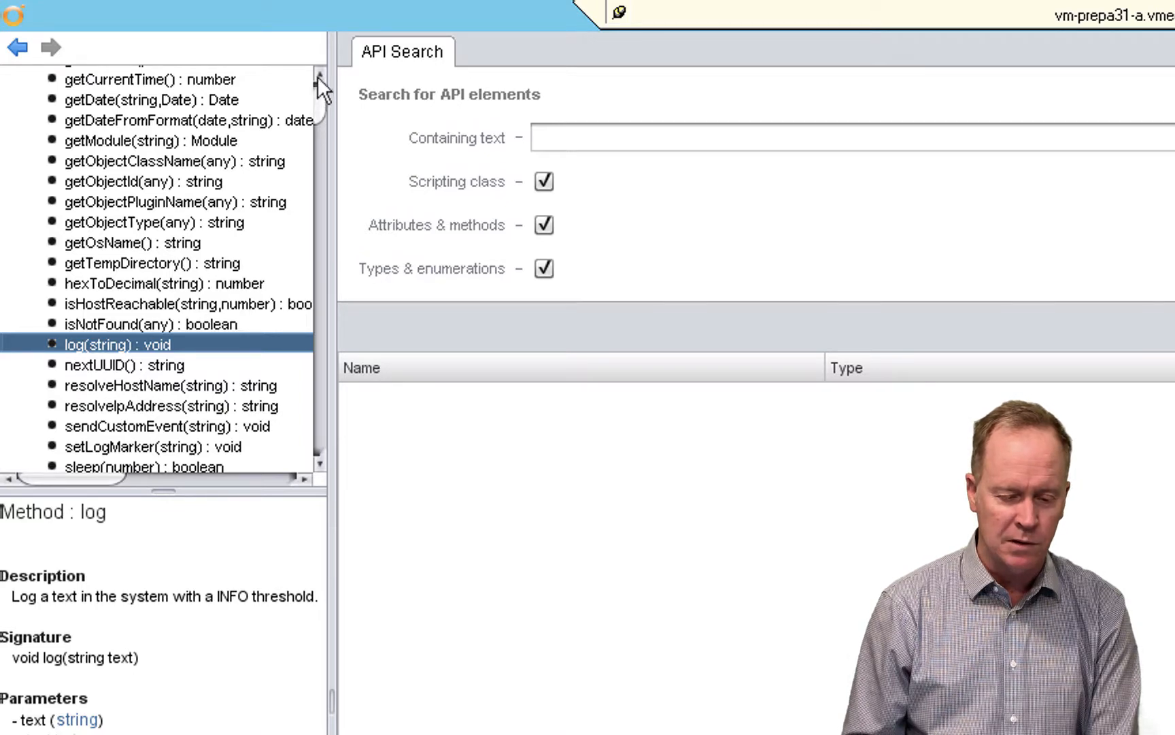
scroll(318, 72, up, 3)
scroll(318, 68, up, 6)
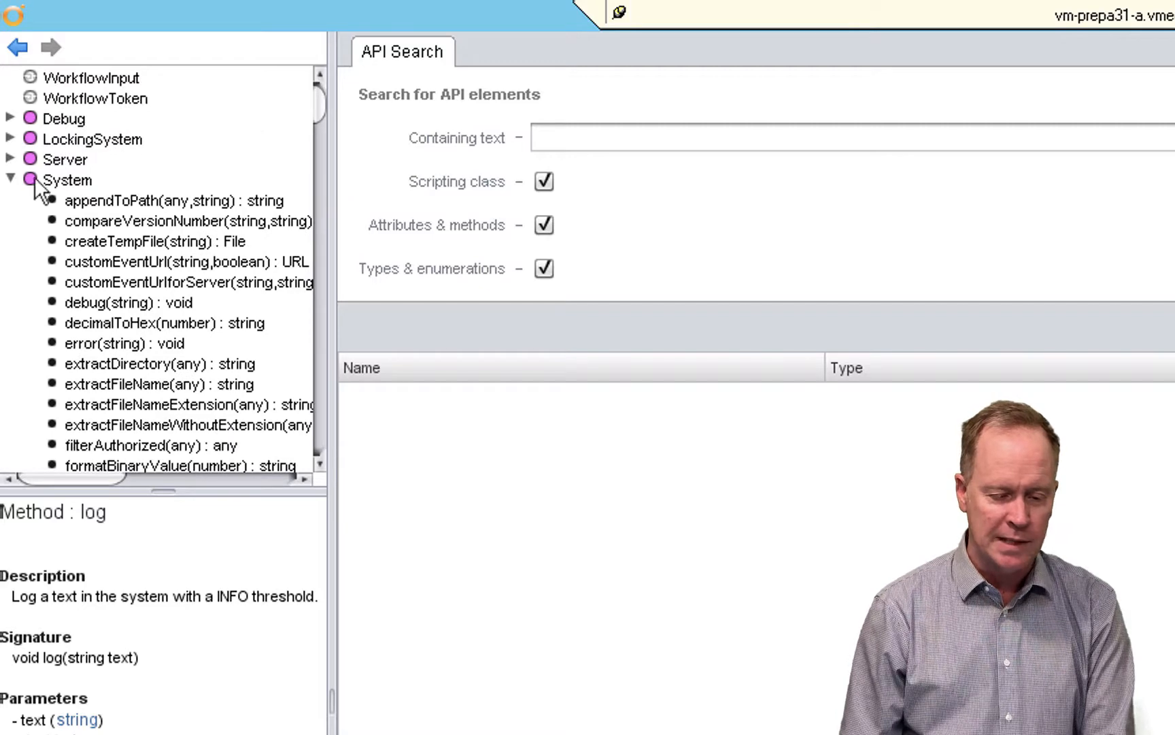
click(10, 178)
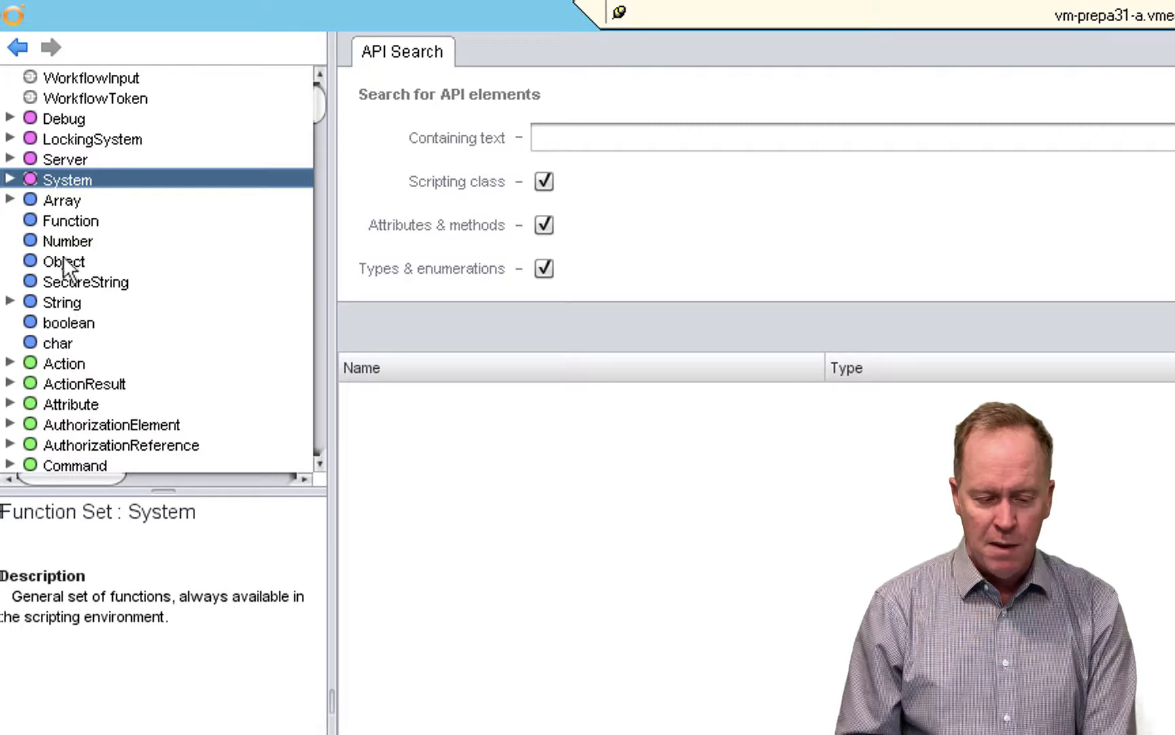
- Expand the Array primitive to view its methods and read its length attribute's description, and collapse Array
click(10, 200)
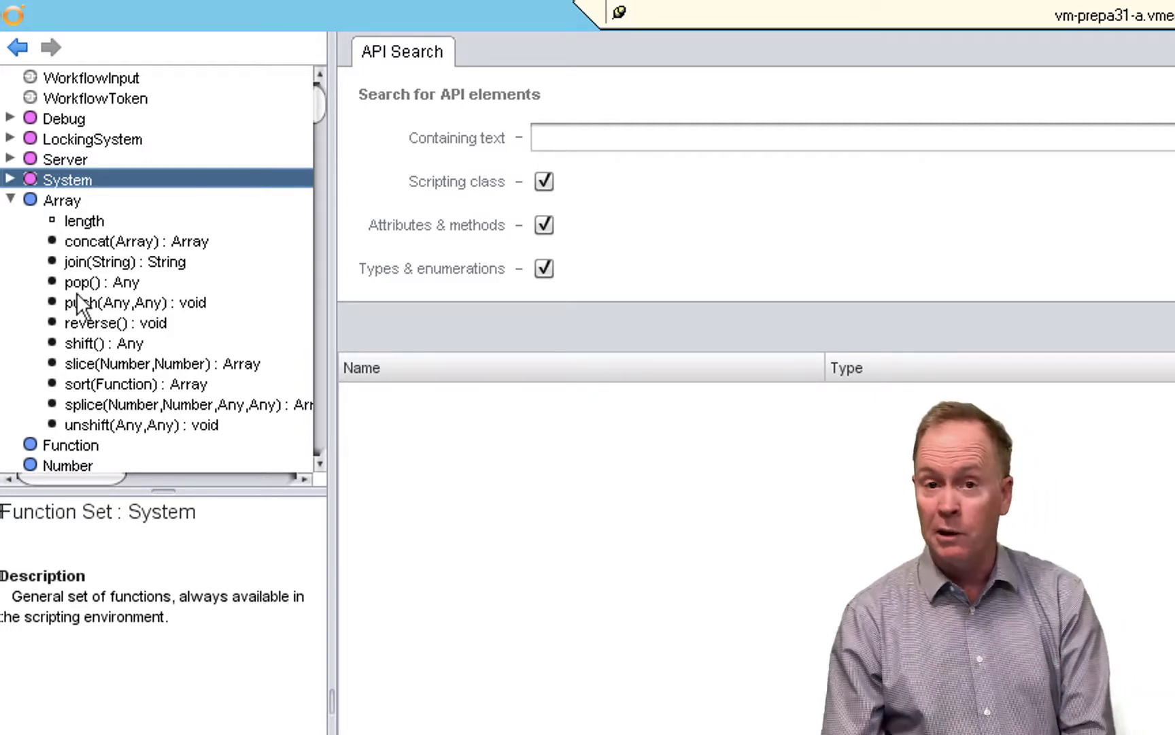
click(60, 222)
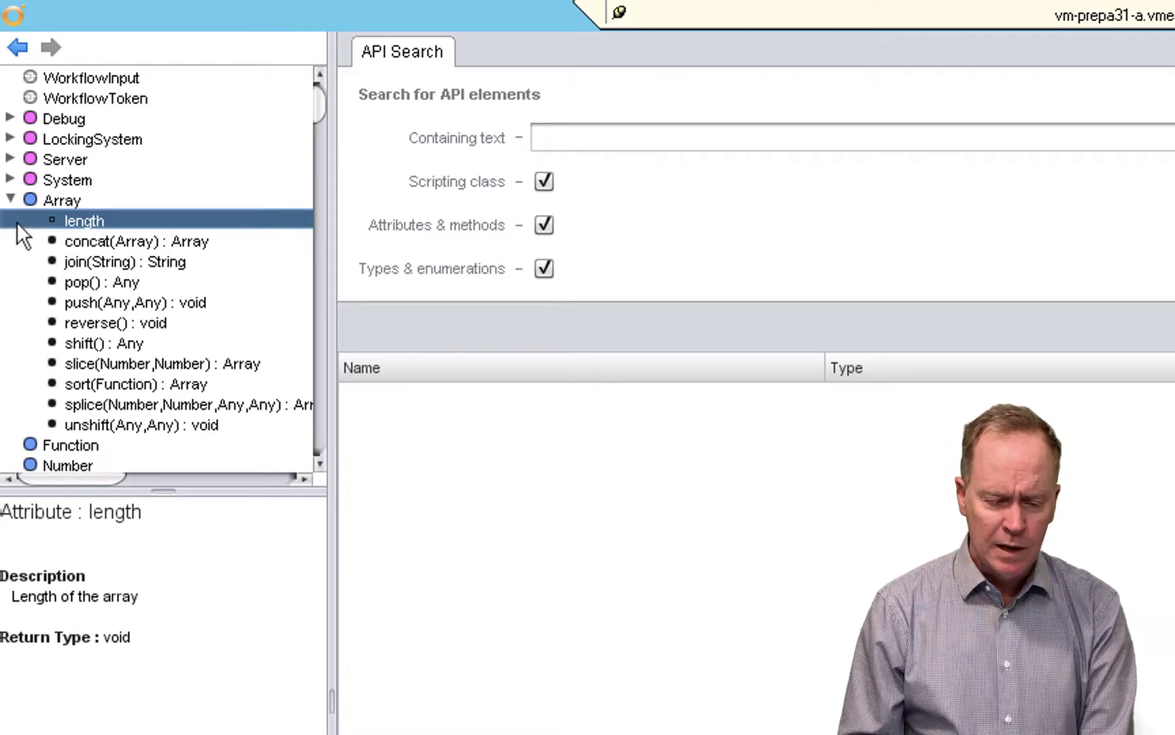
click(11, 200)
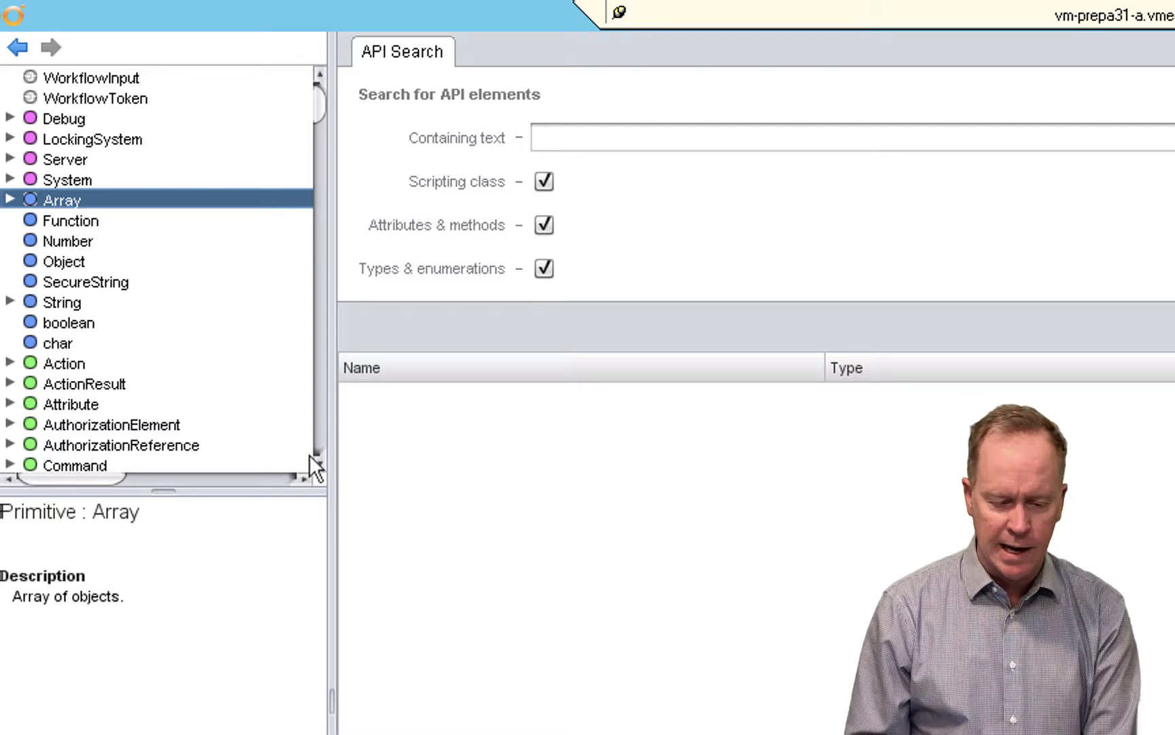
- Examine the Date object's constructors and methods, read the description of the parameterless Date() constructor, and collapse Date
click(318, 419)
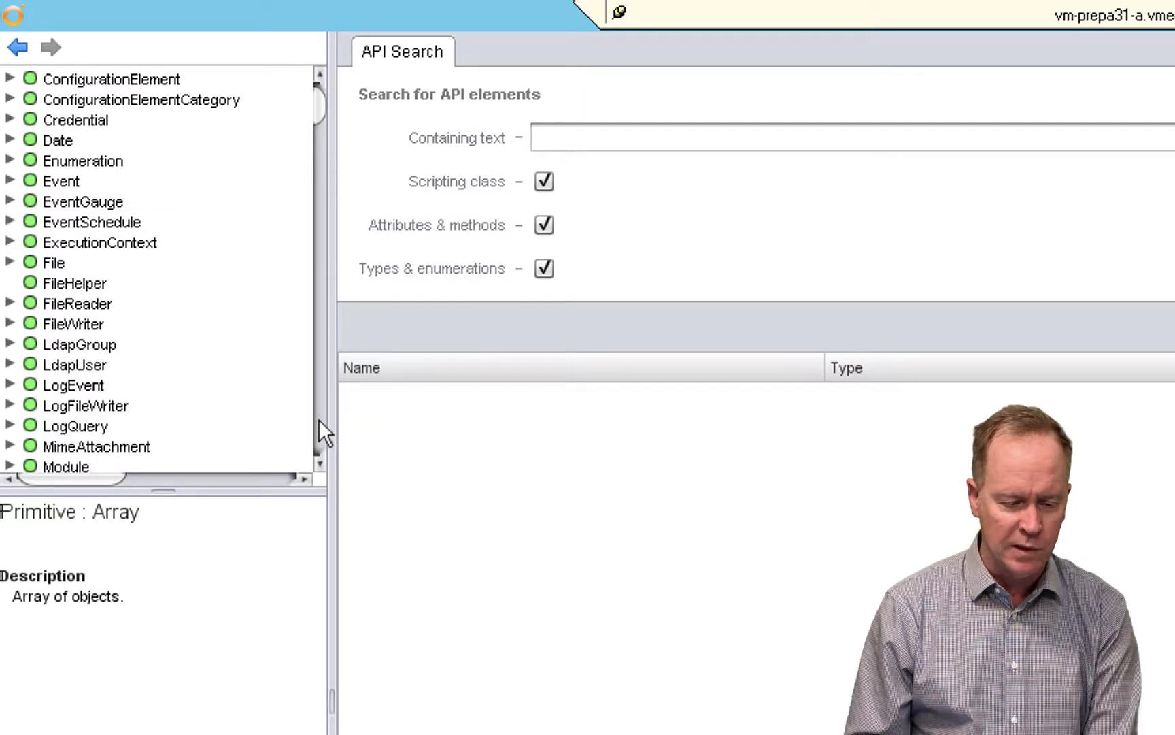
click(42, 137)
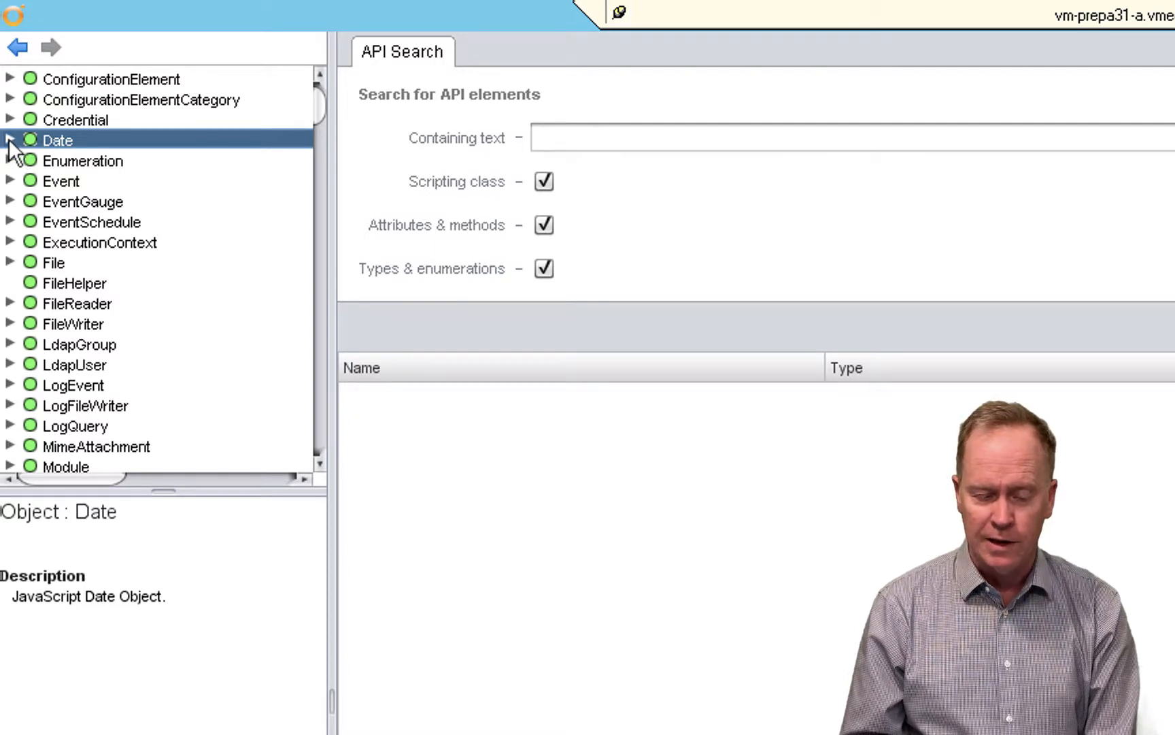
click(10, 140)
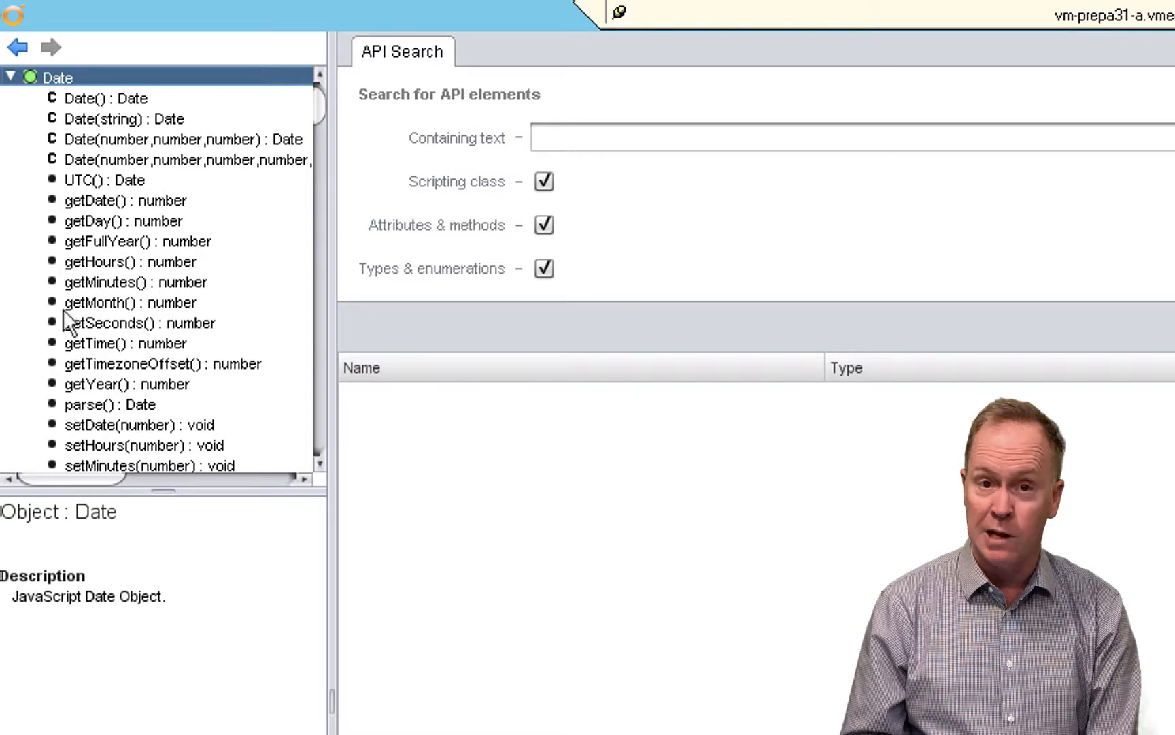
click(322, 373)
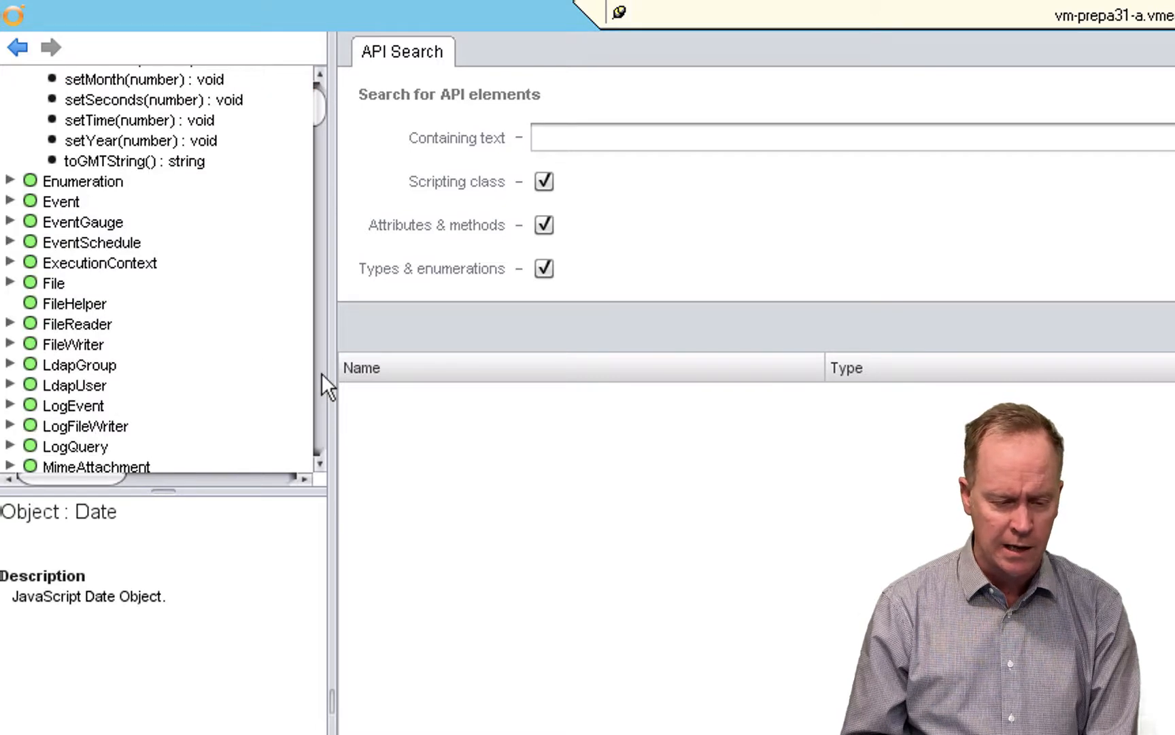
click(316, 84)
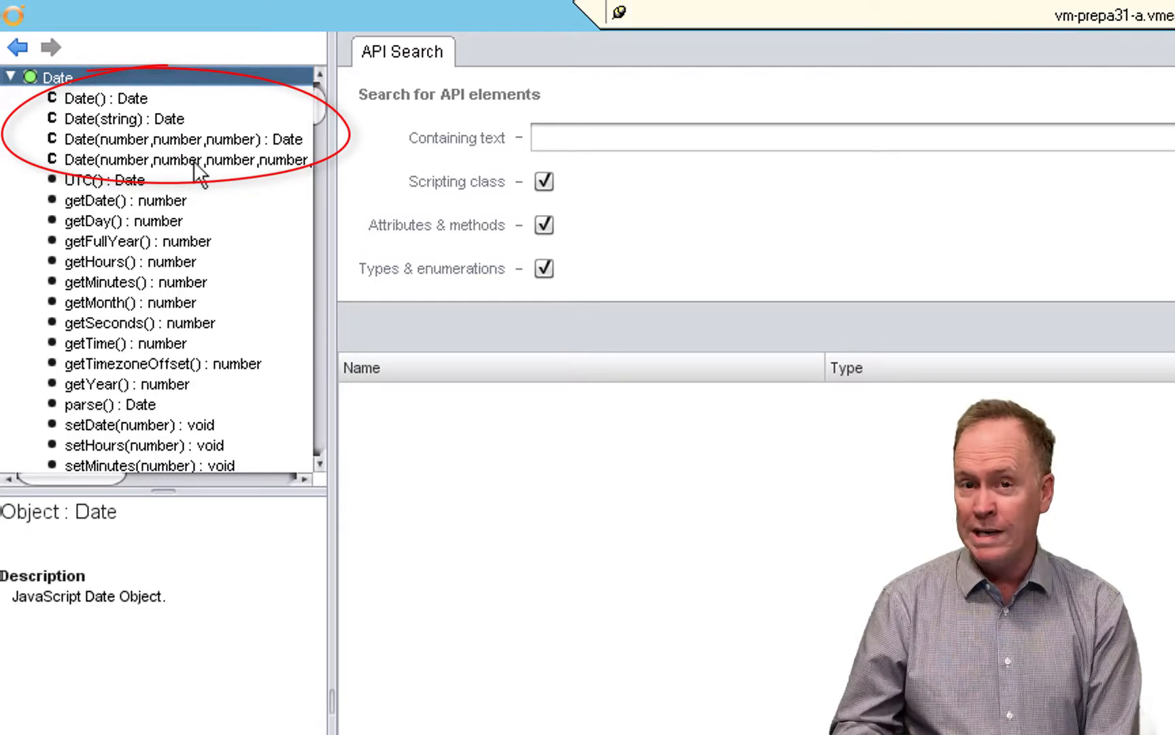
click(99, 97)
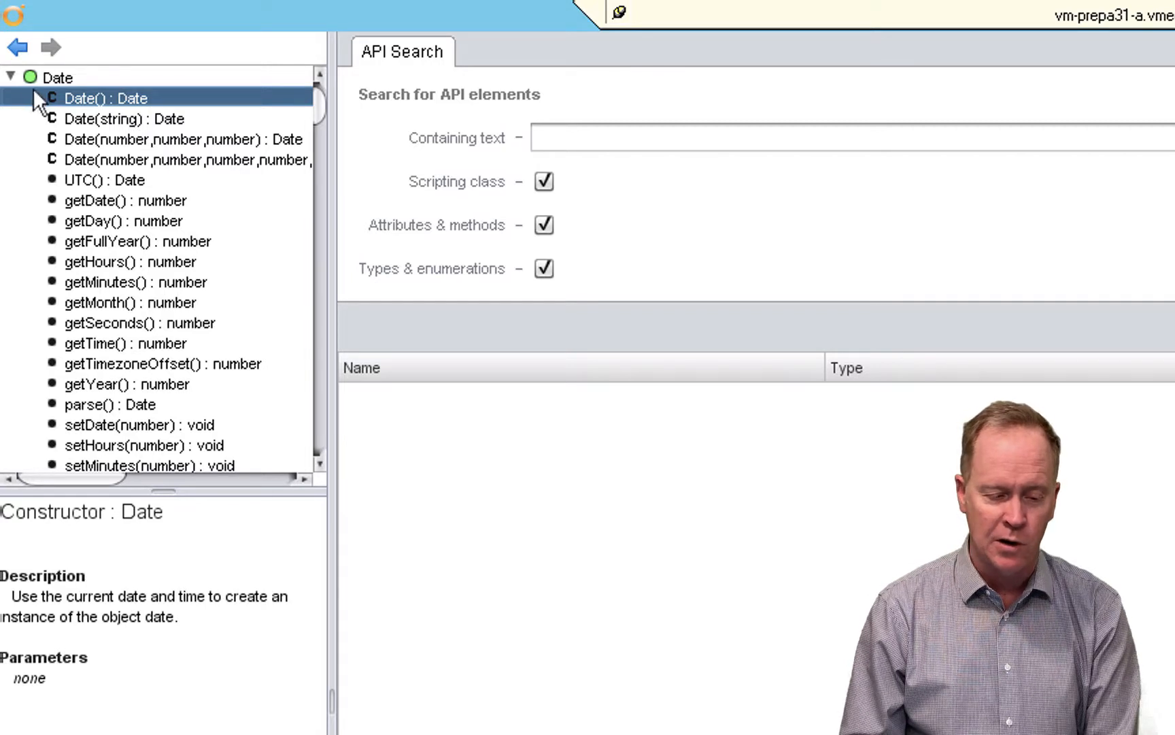
click(11, 75)
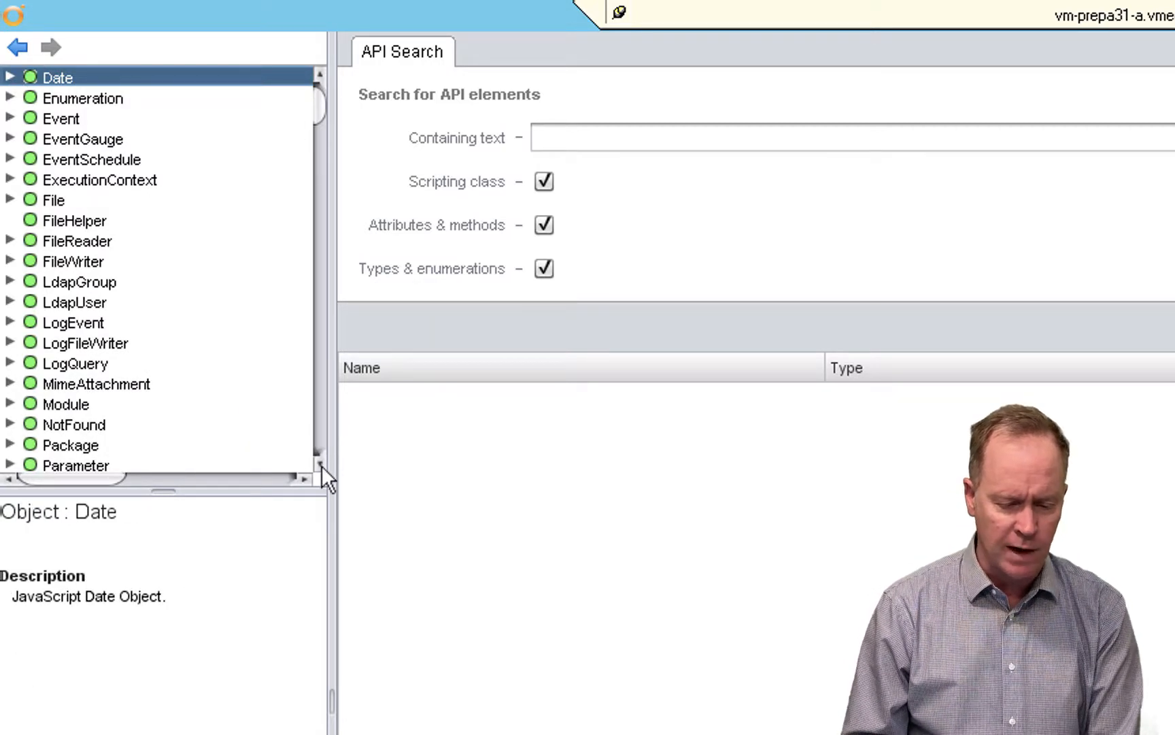
- Review the Properties object's remove, put and get methods and its keys attribute, and collapse Properties
drag(321, 465, 322, 463)
click(33, 384)
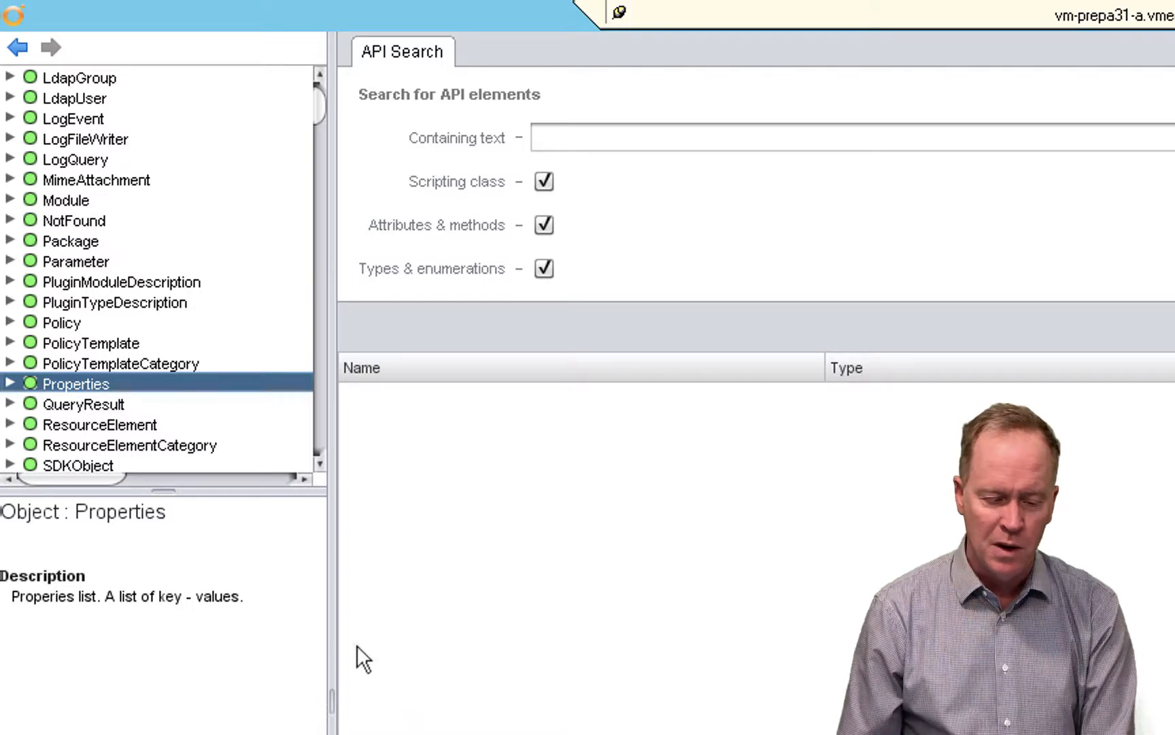
click(9, 383)
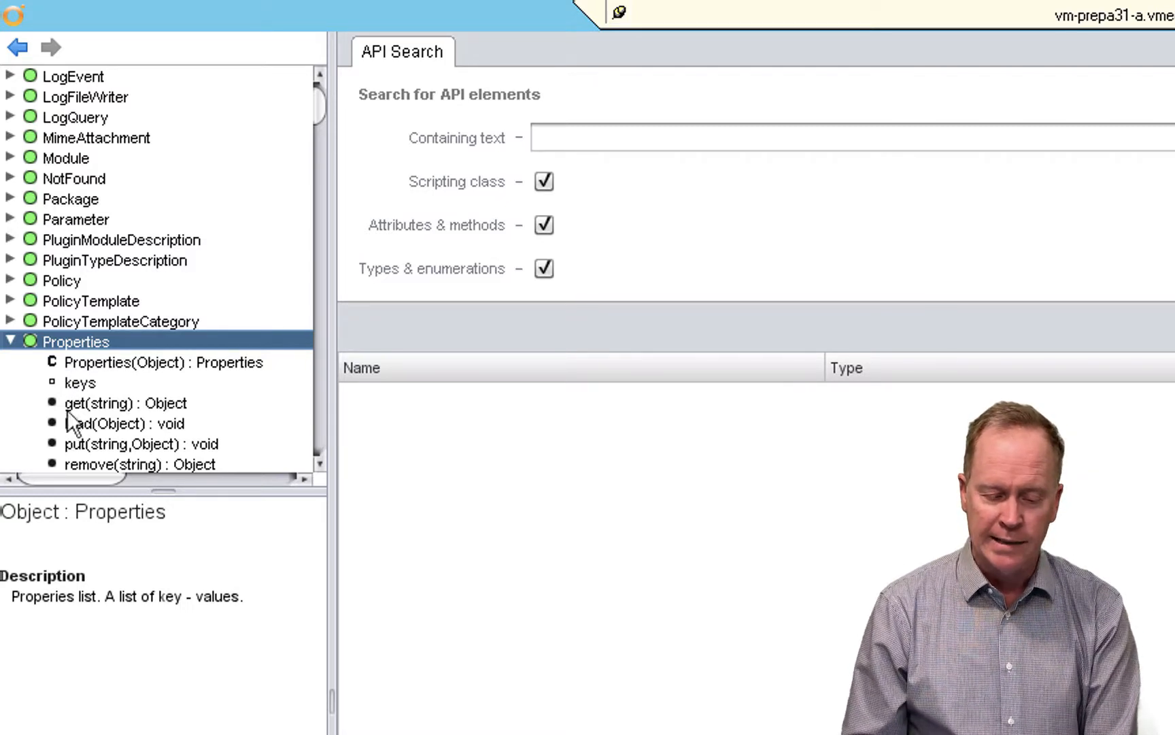
click(124, 455)
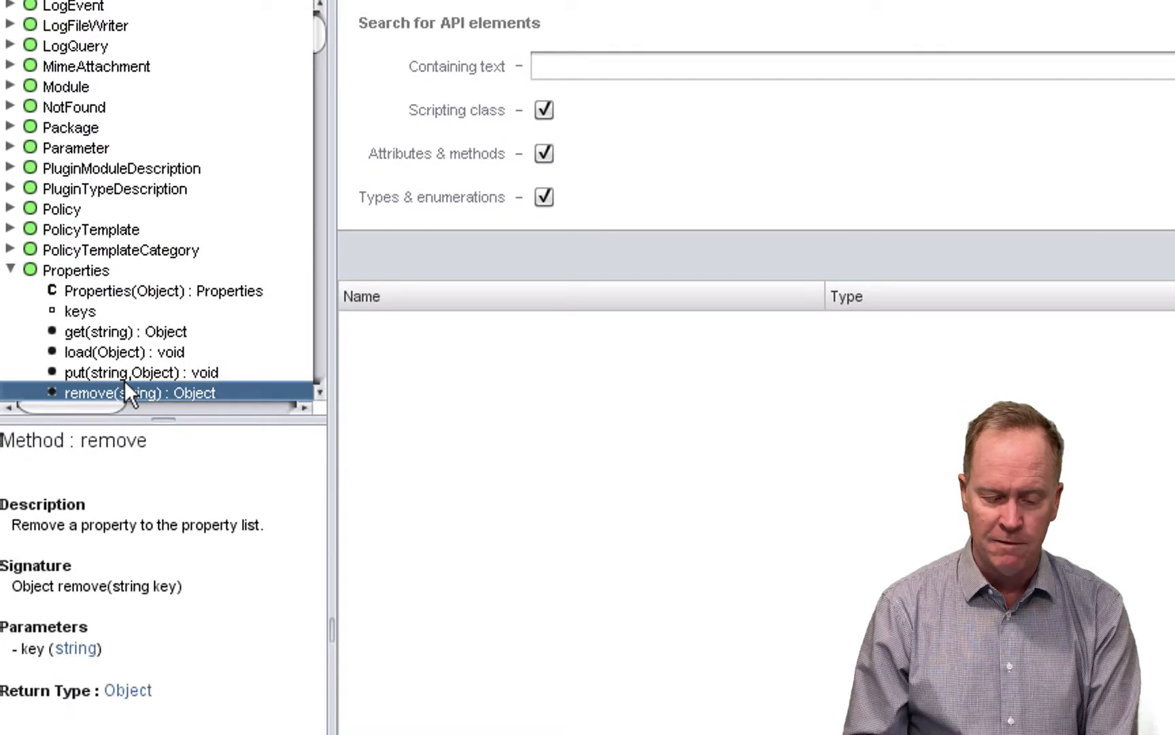
click(124, 373)
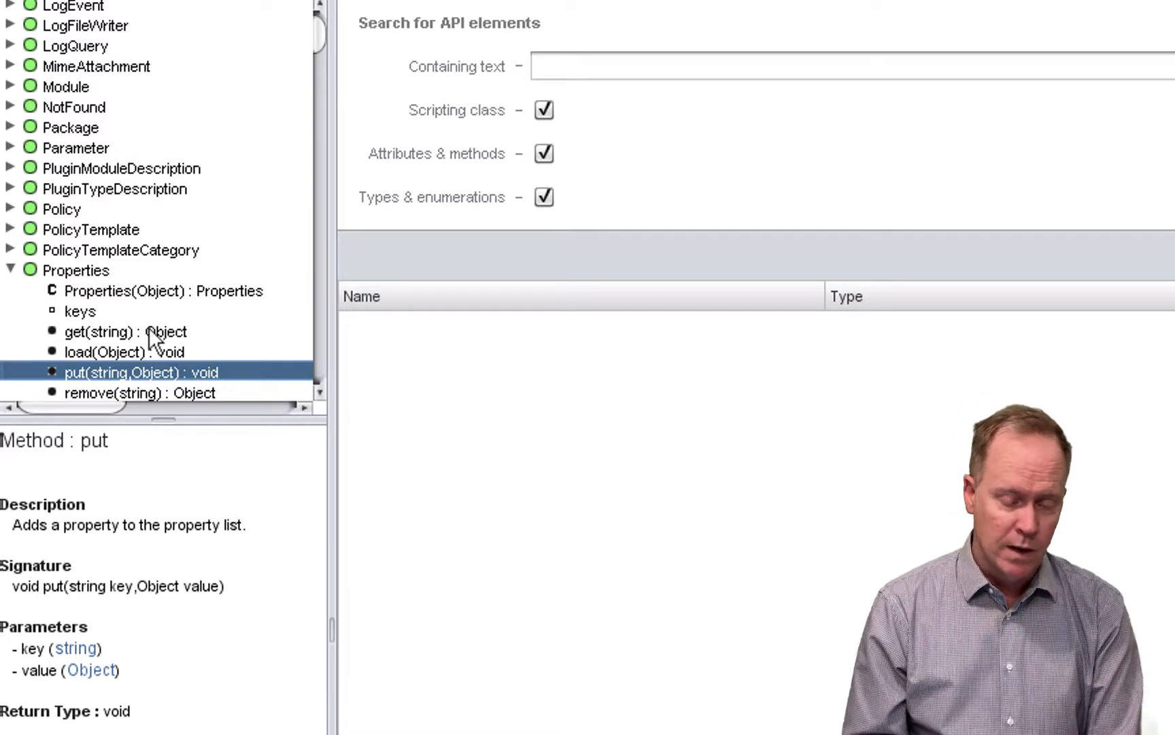
click(105, 313)
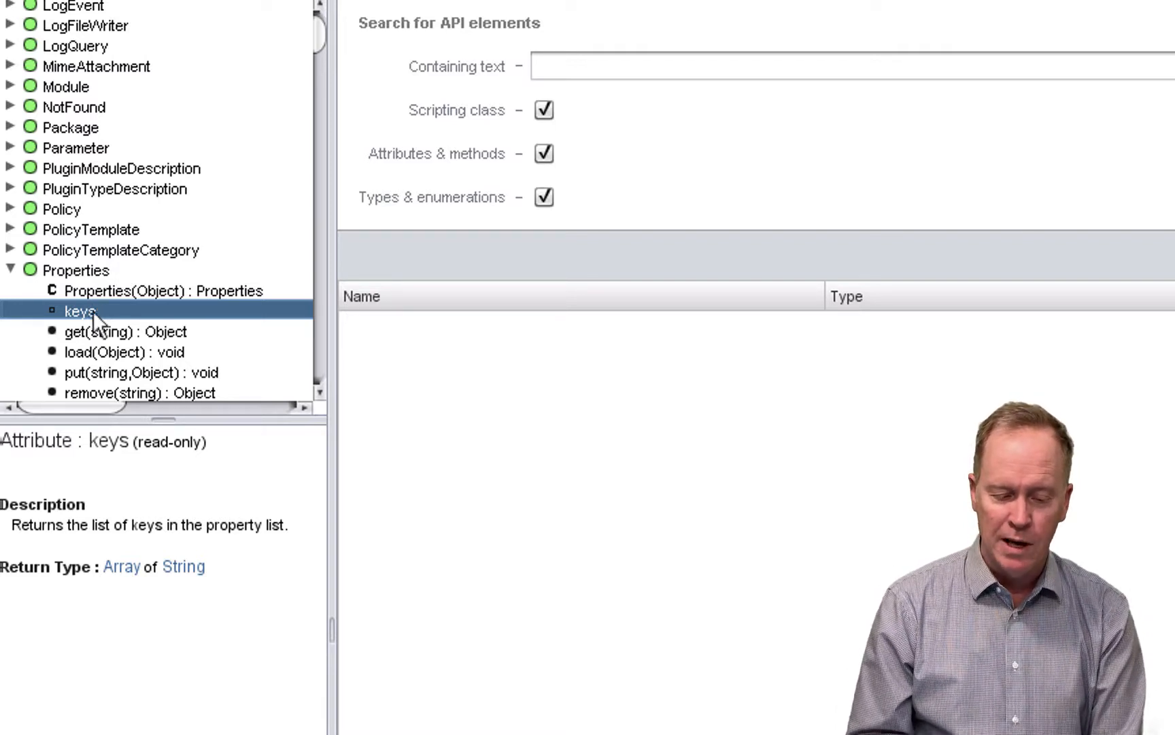
click(95, 334)
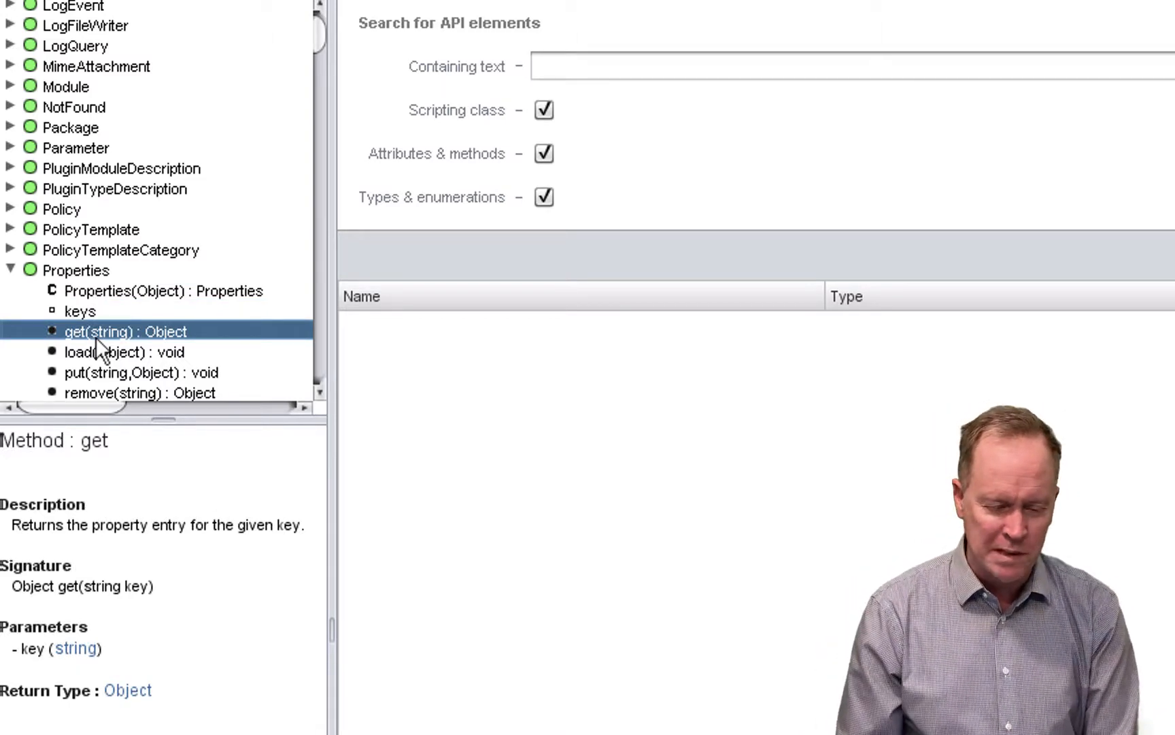
click(10, 269)
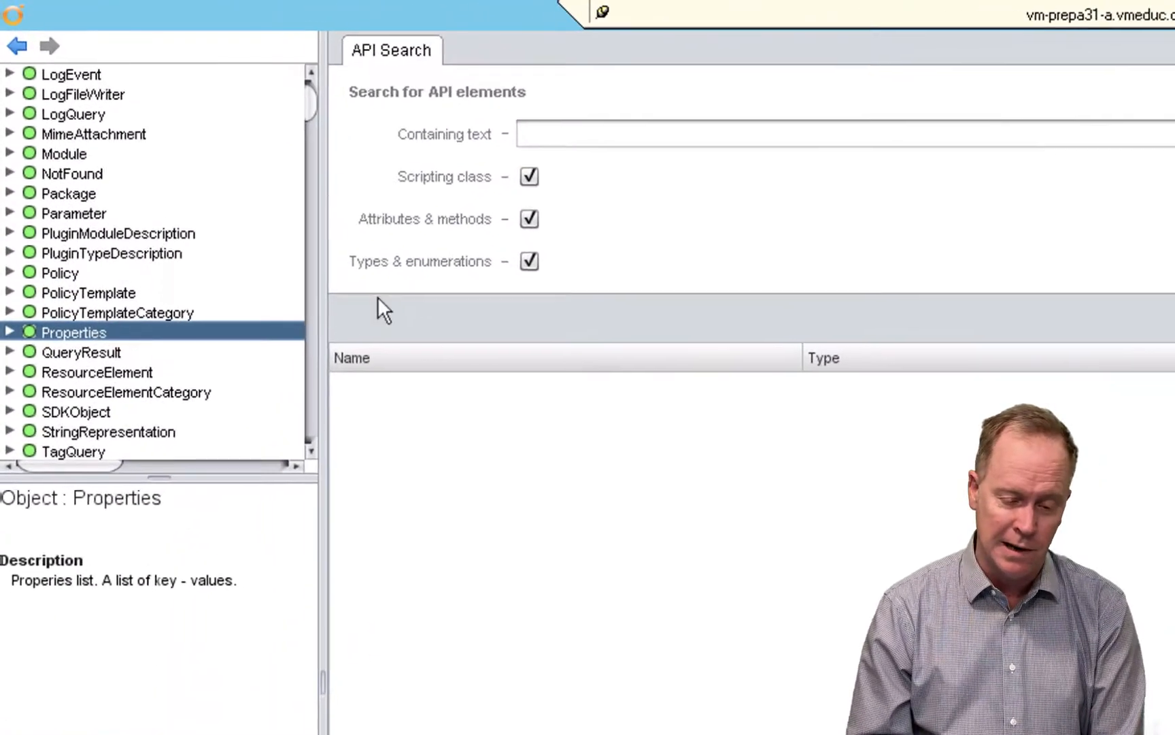
- View the possible values of the priority and state string sets near the end of the API tree
drag(320, 104, 319, 452)
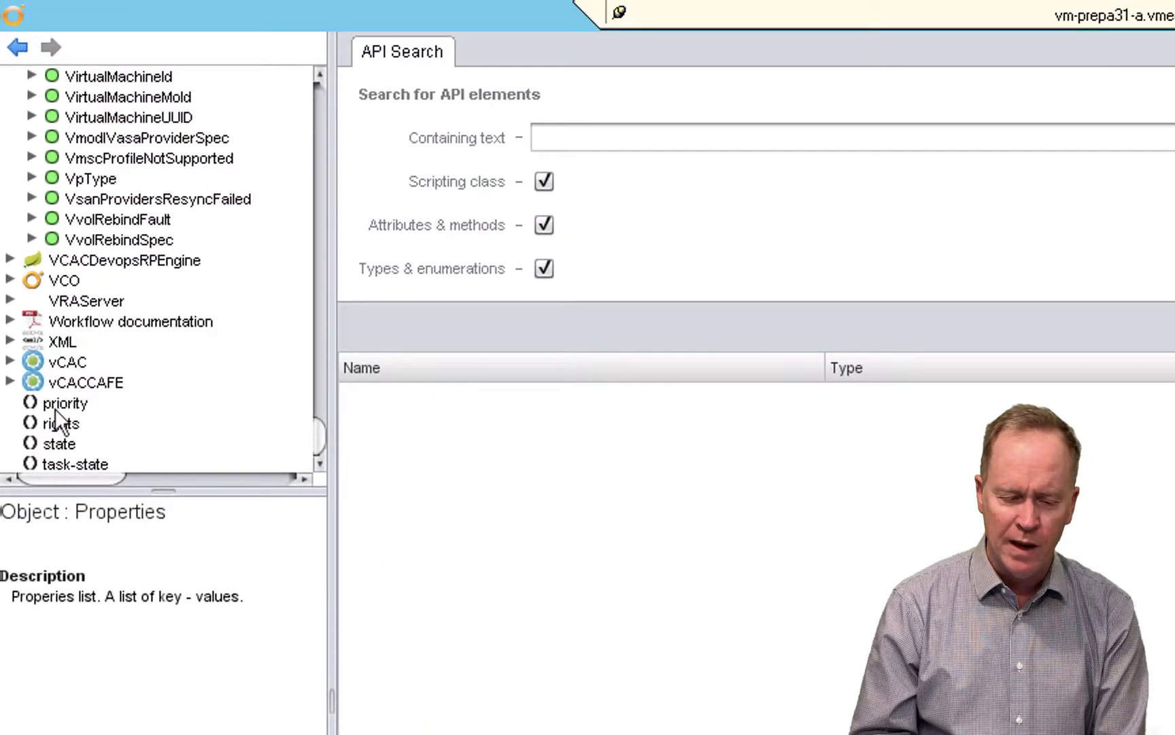
click(55, 407)
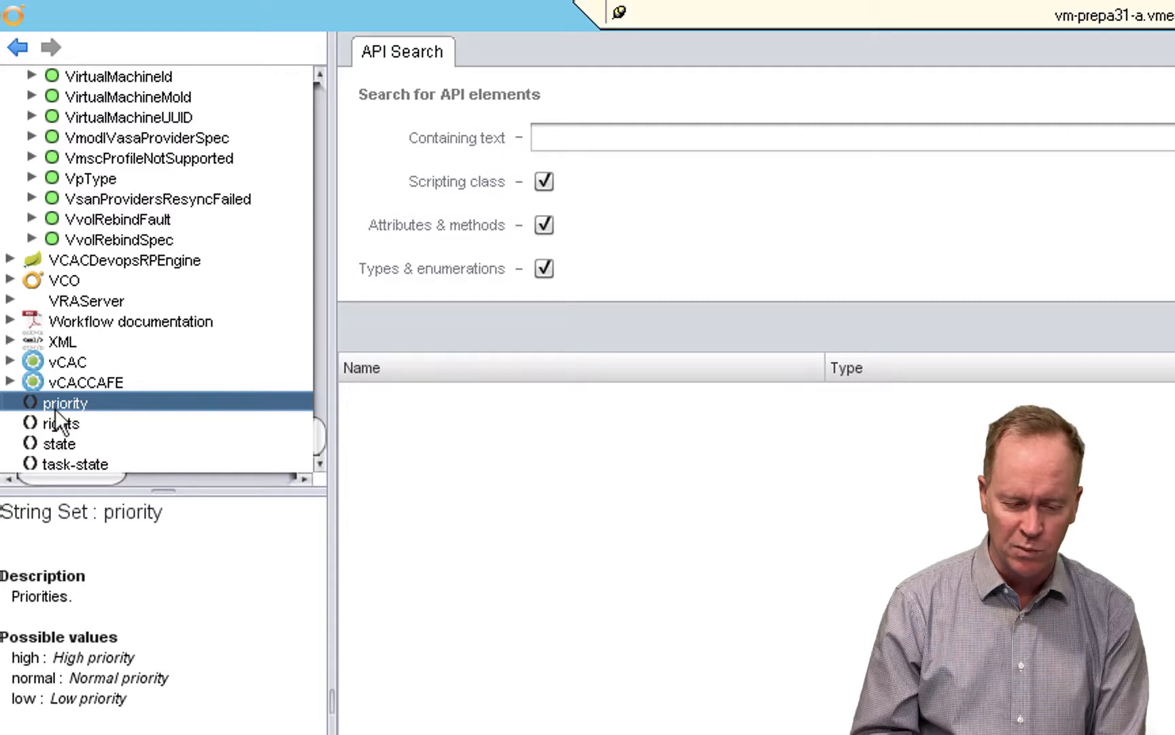
click(61, 444)
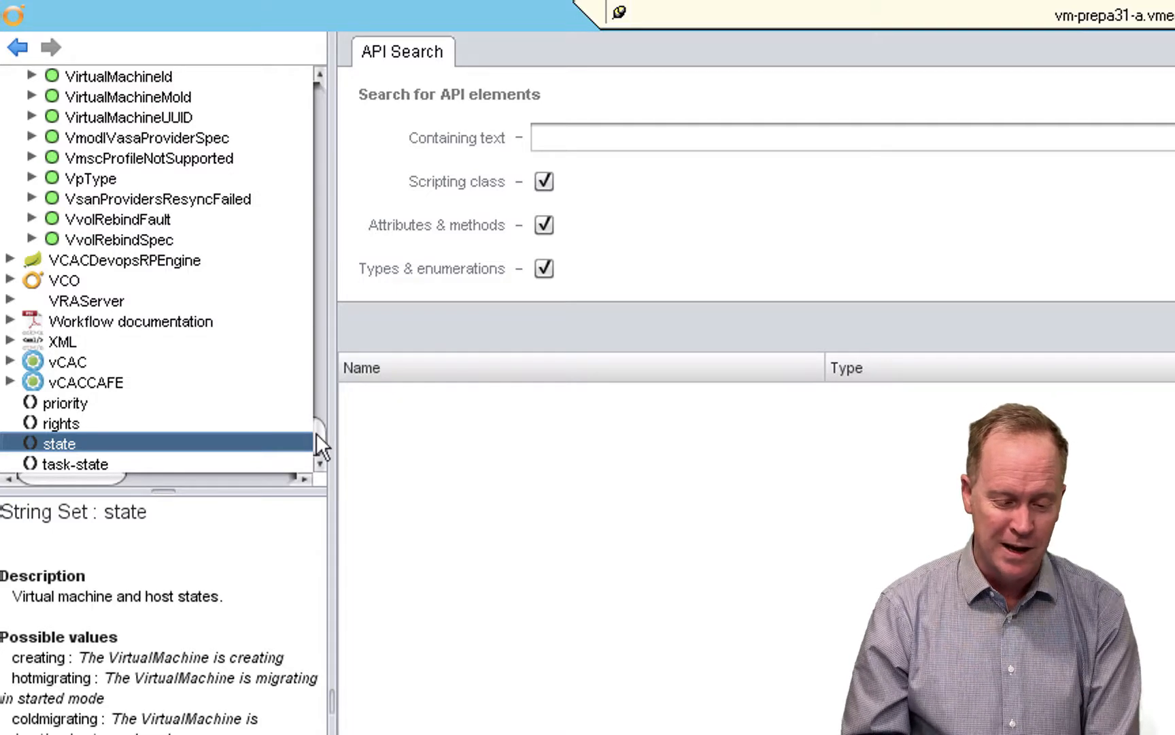
- View the types in the VAPI module, and collapse both the VAPI and VC modules
drag(316, 432, 320, 90)
scroll(91, 294, down, 8)
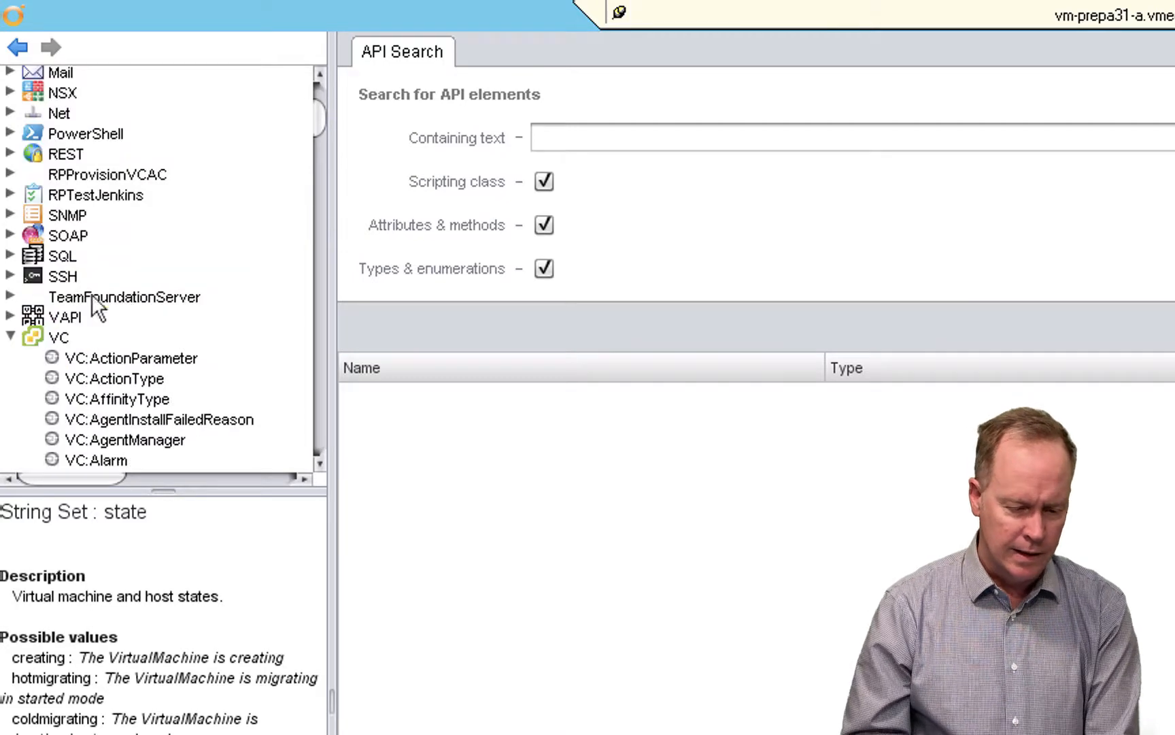
click(12, 323)
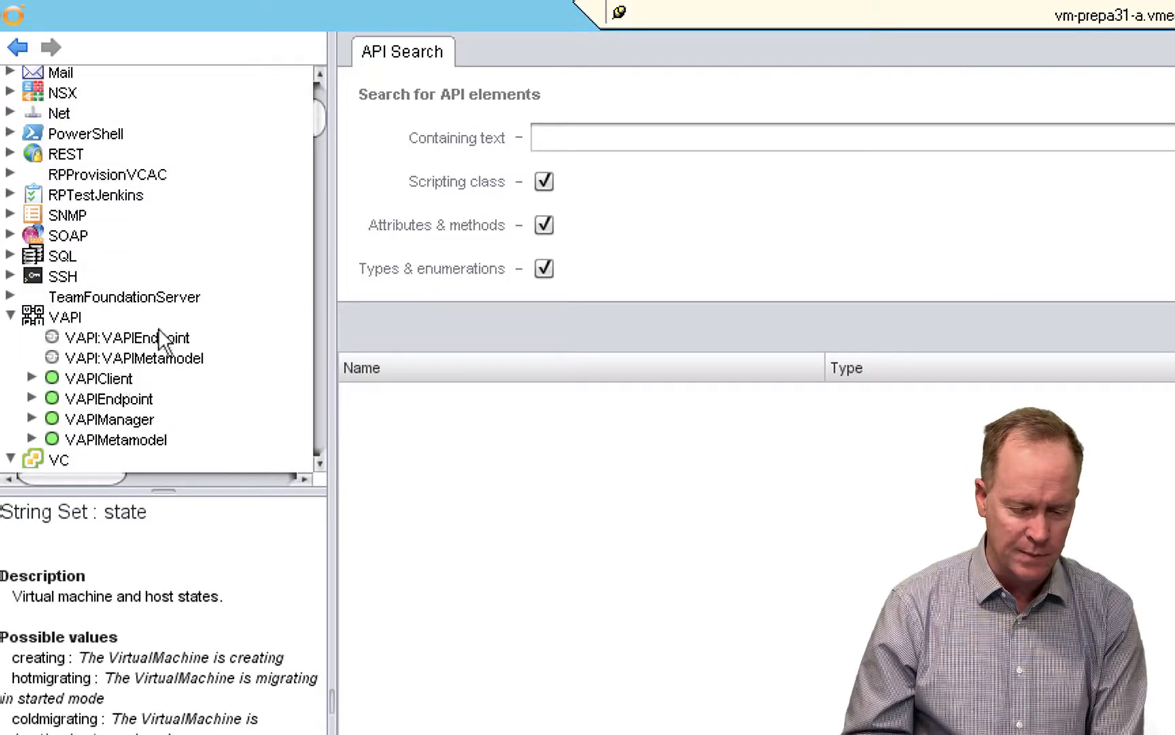
click(12, 315)
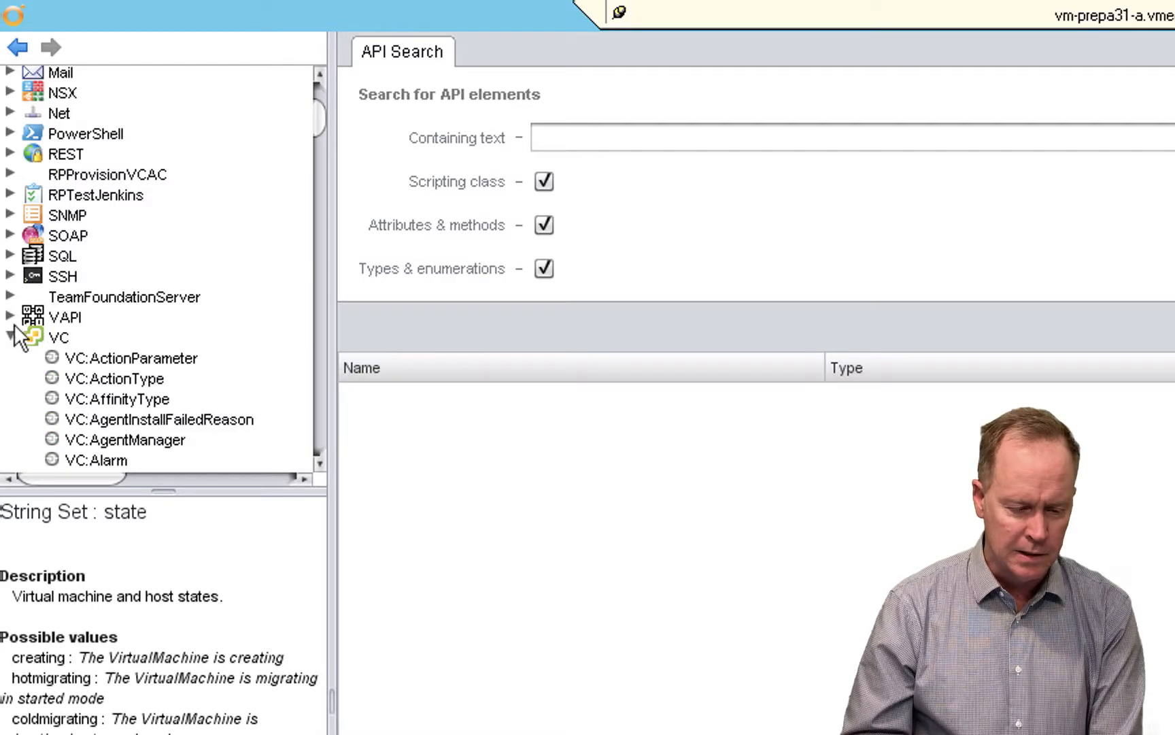
click(11, 334)
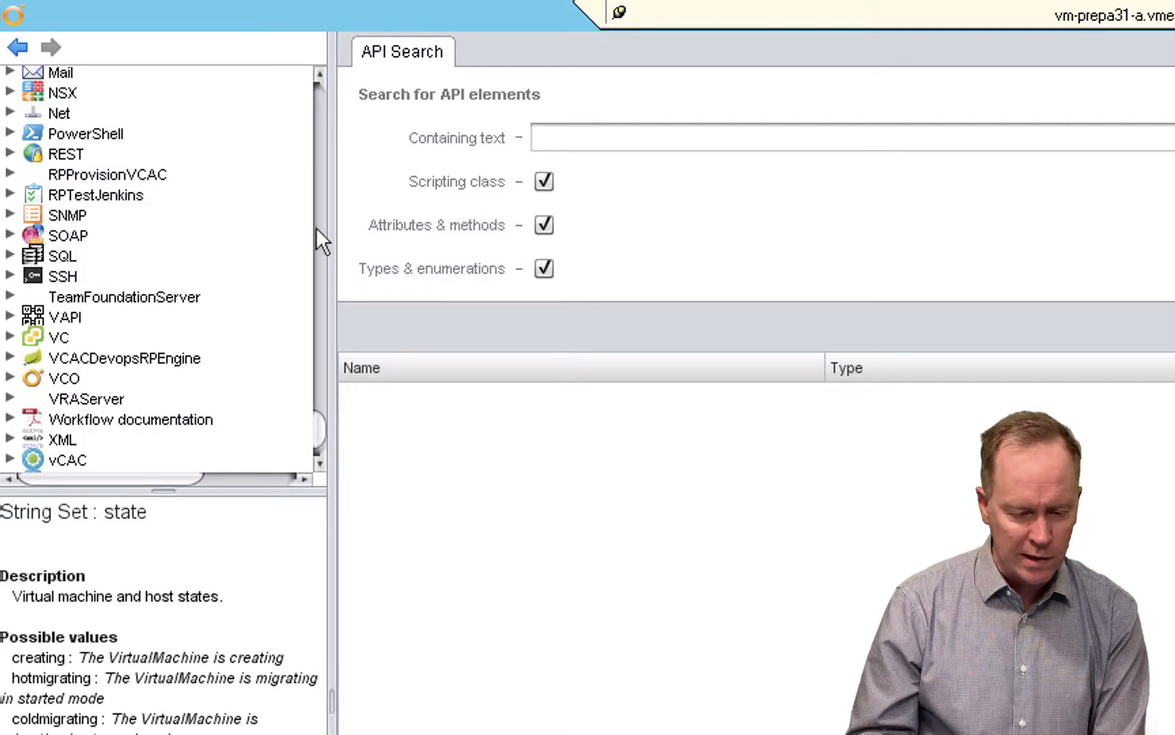
- Expand the Enums module and view the possible values of Enums:vCPU and Enums:RAM
scroll(320, 77, up, 2)
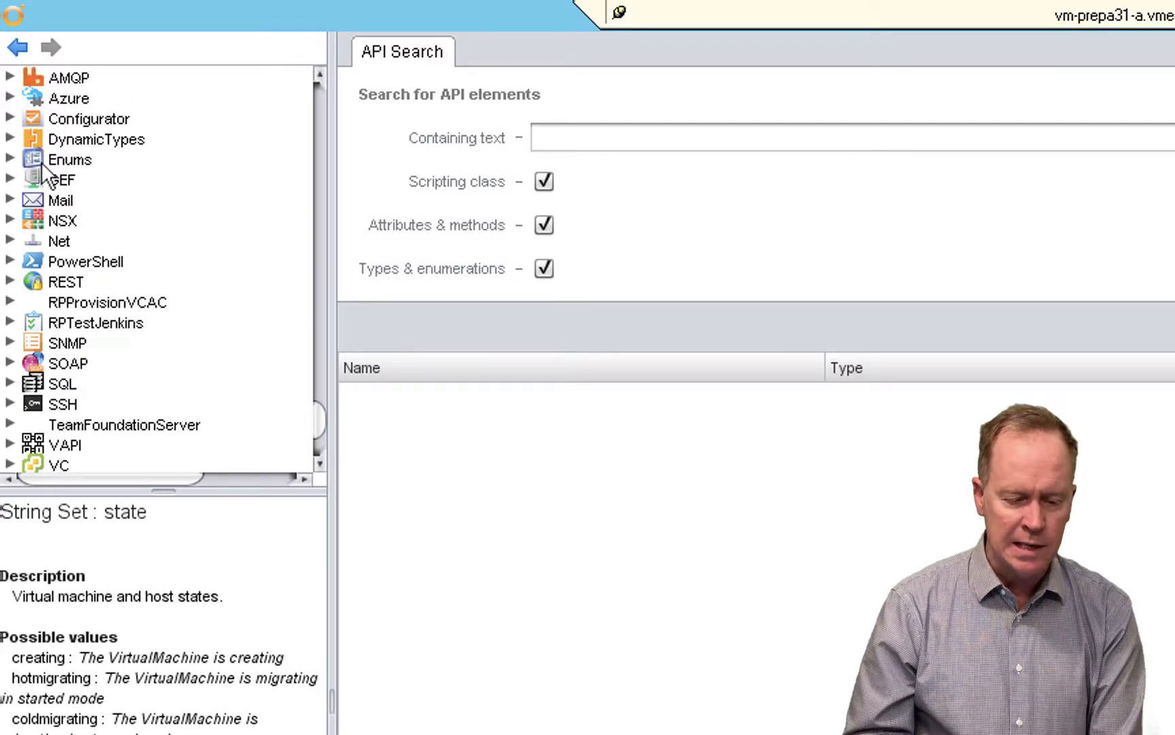
click(42, 161)
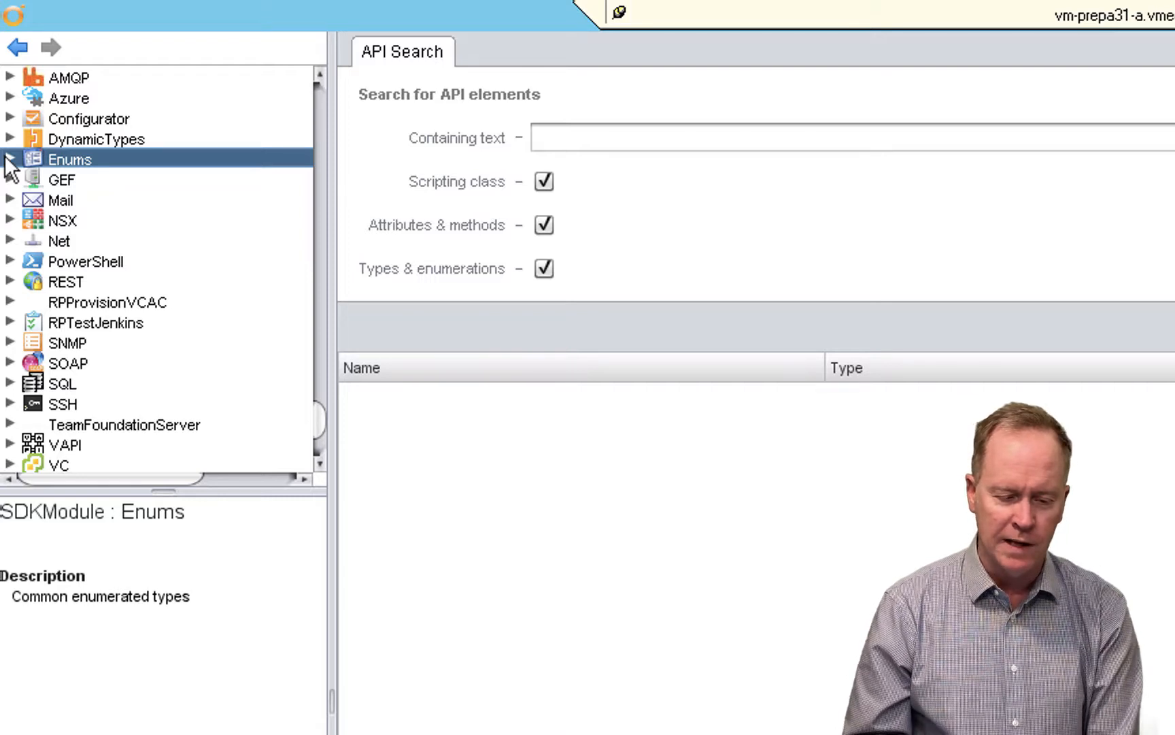
click(10, 158)
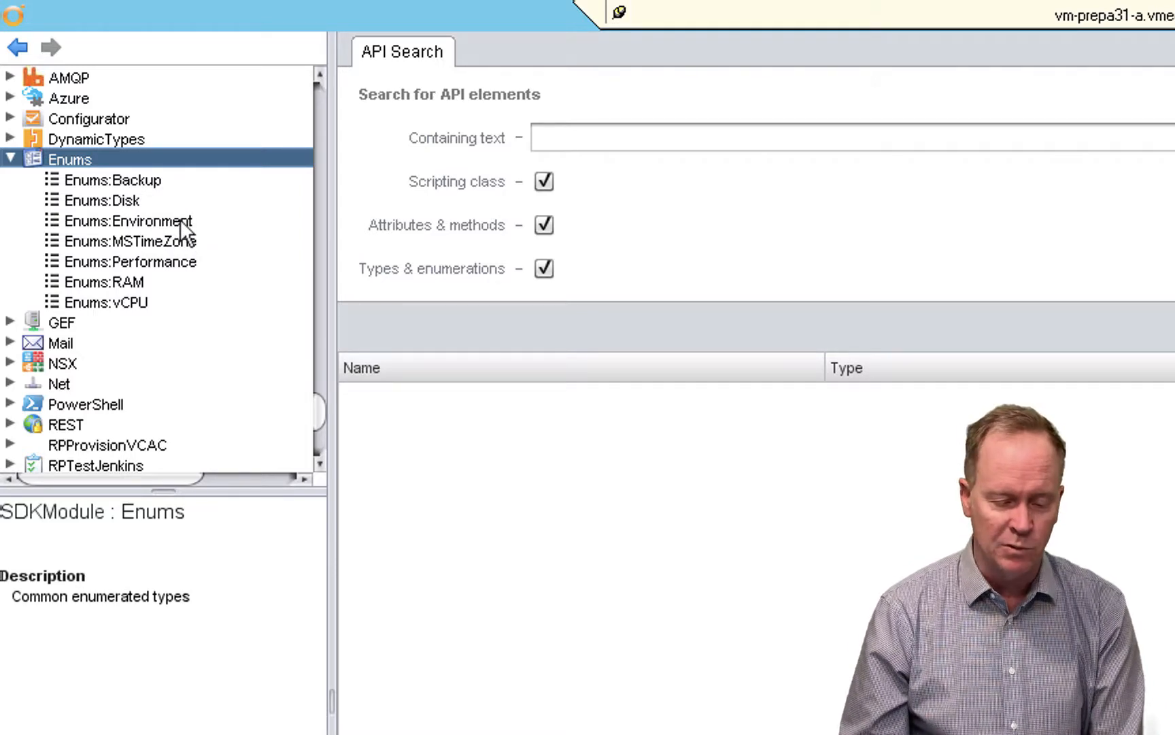
click(138, 304)
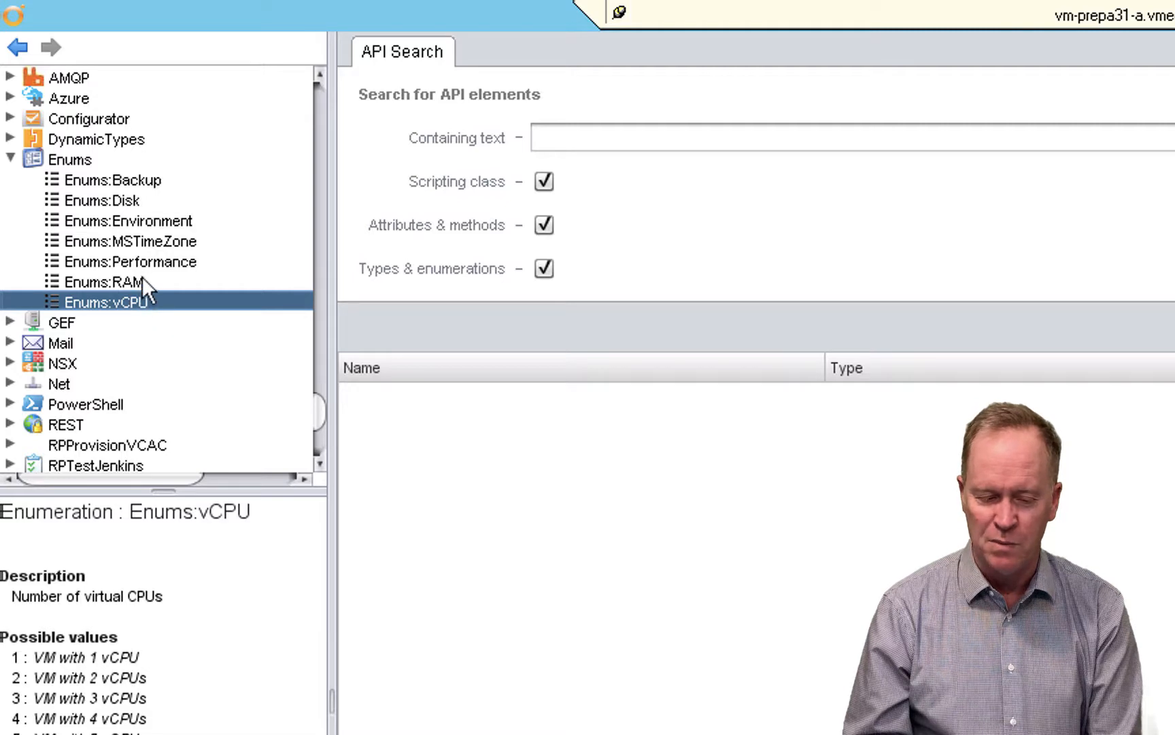
click(141, 280)
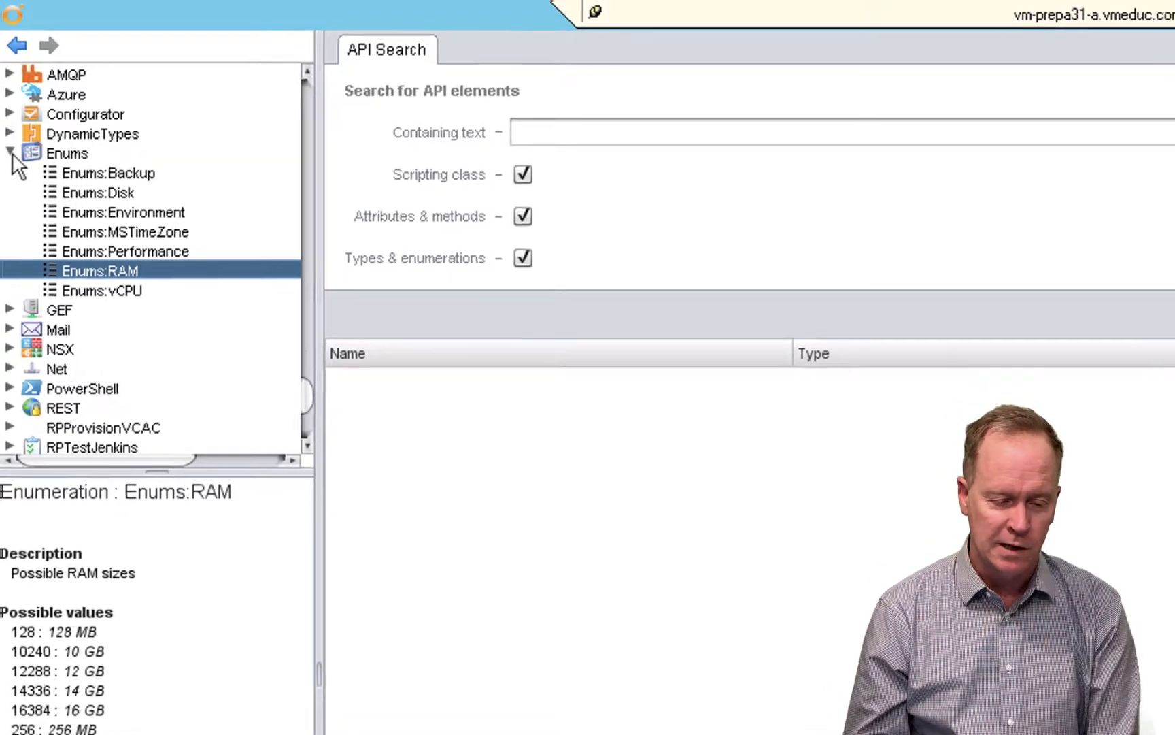
- Collapse Enums, review the parameters and return type of findVcObjectsByMoRefId in the com.vmware.vcac.asd module, and collapse that module
click(10, 158)
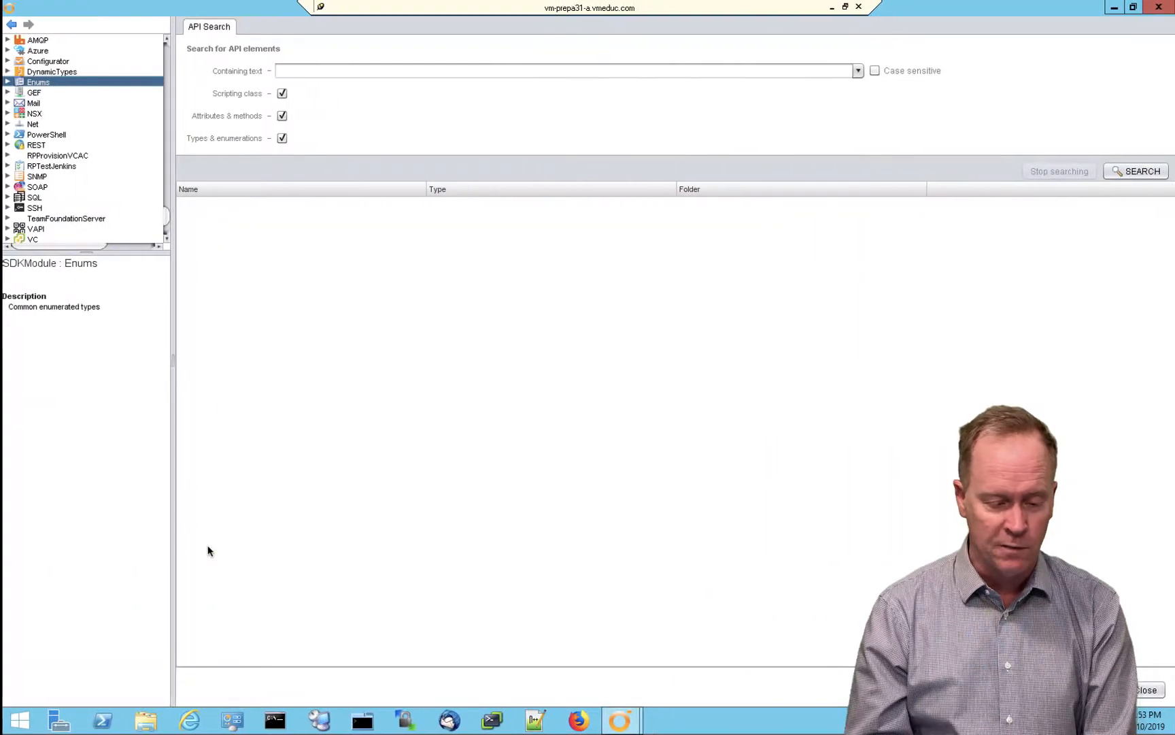
scroll(310, 210, up, 7)
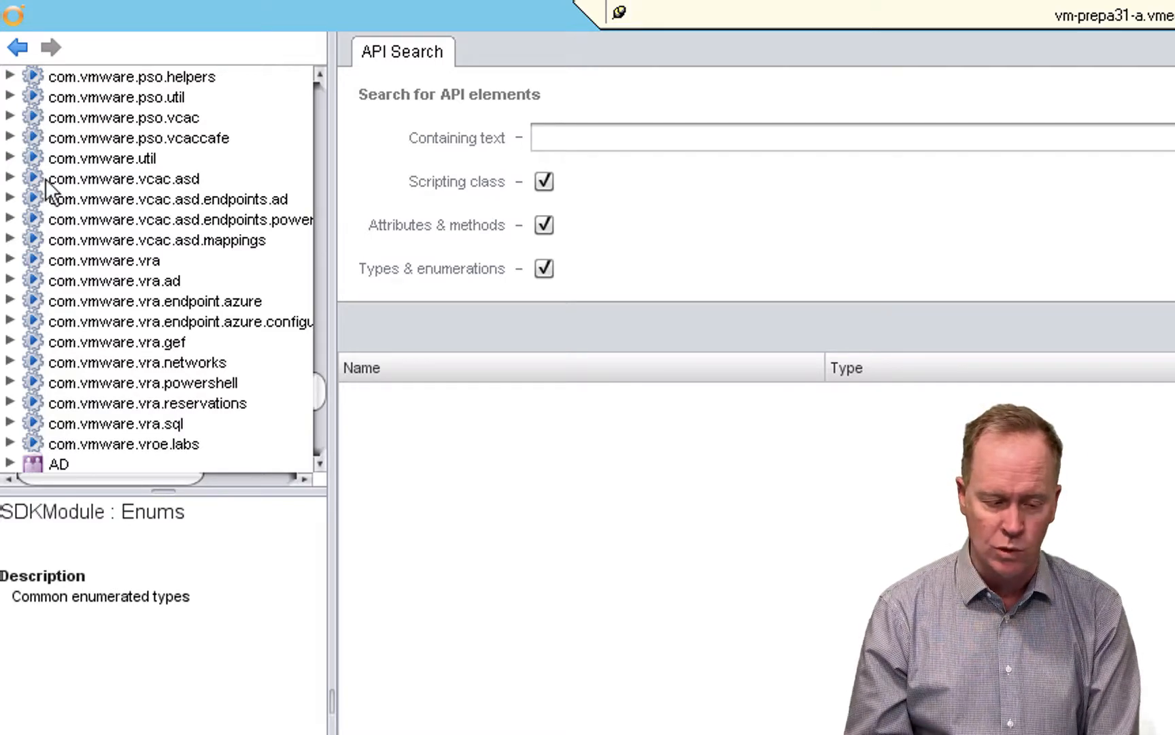
click(10, 178)
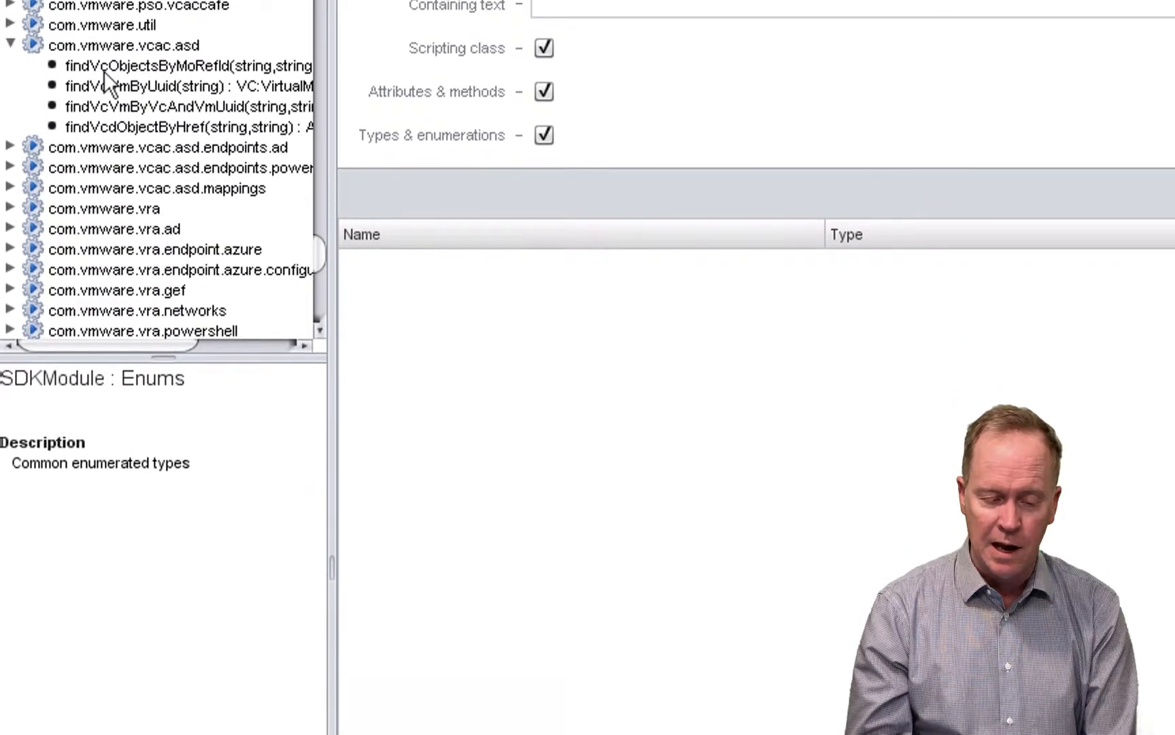
click(104, 202)
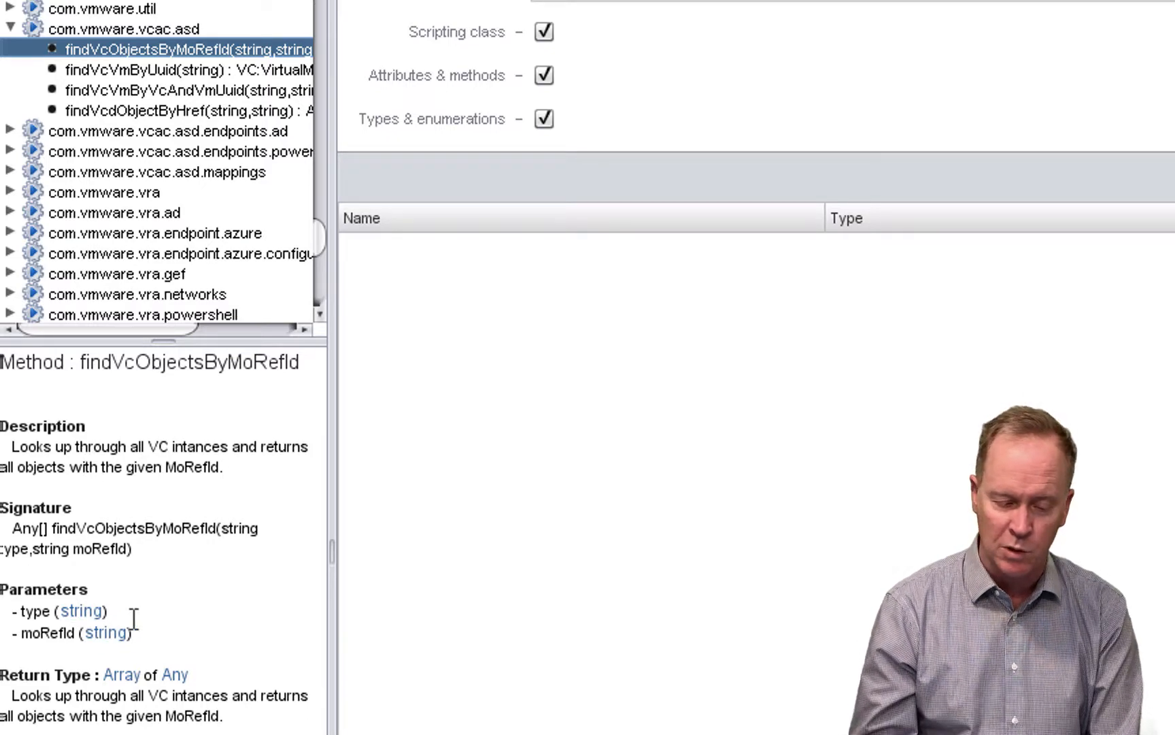
click(10, 28)
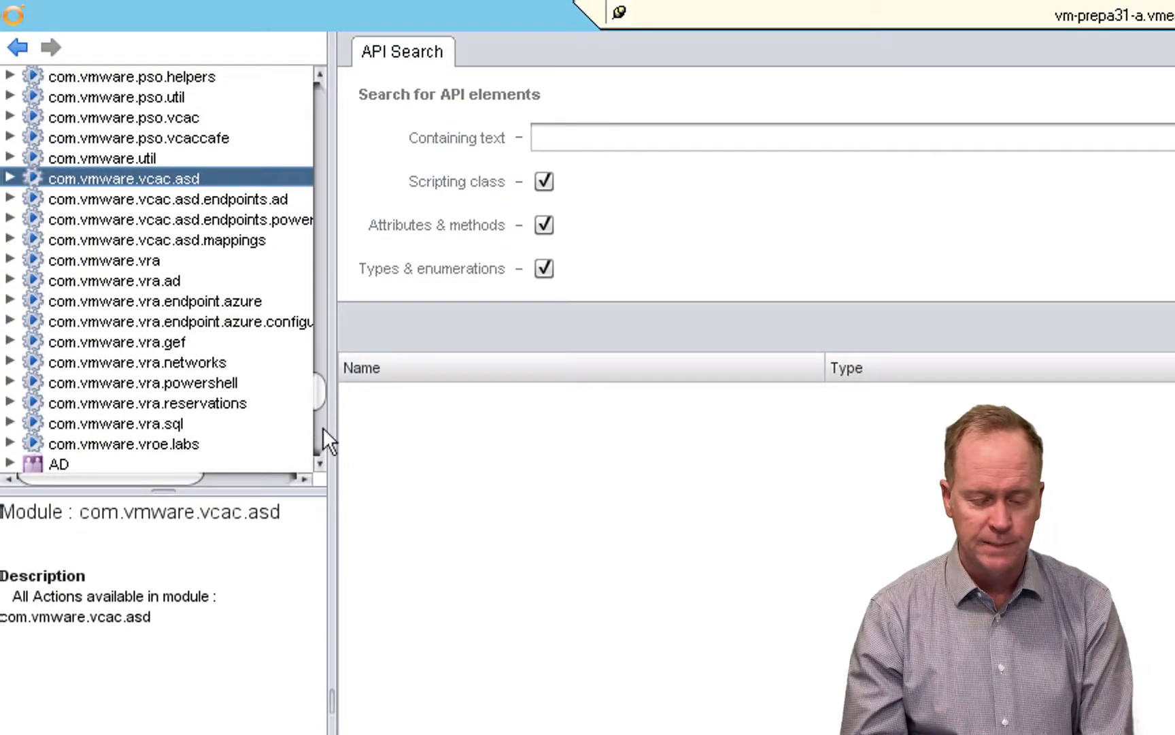
- Find the VC module among the plug-in modules, view its description, and expand it
click(318, 461)
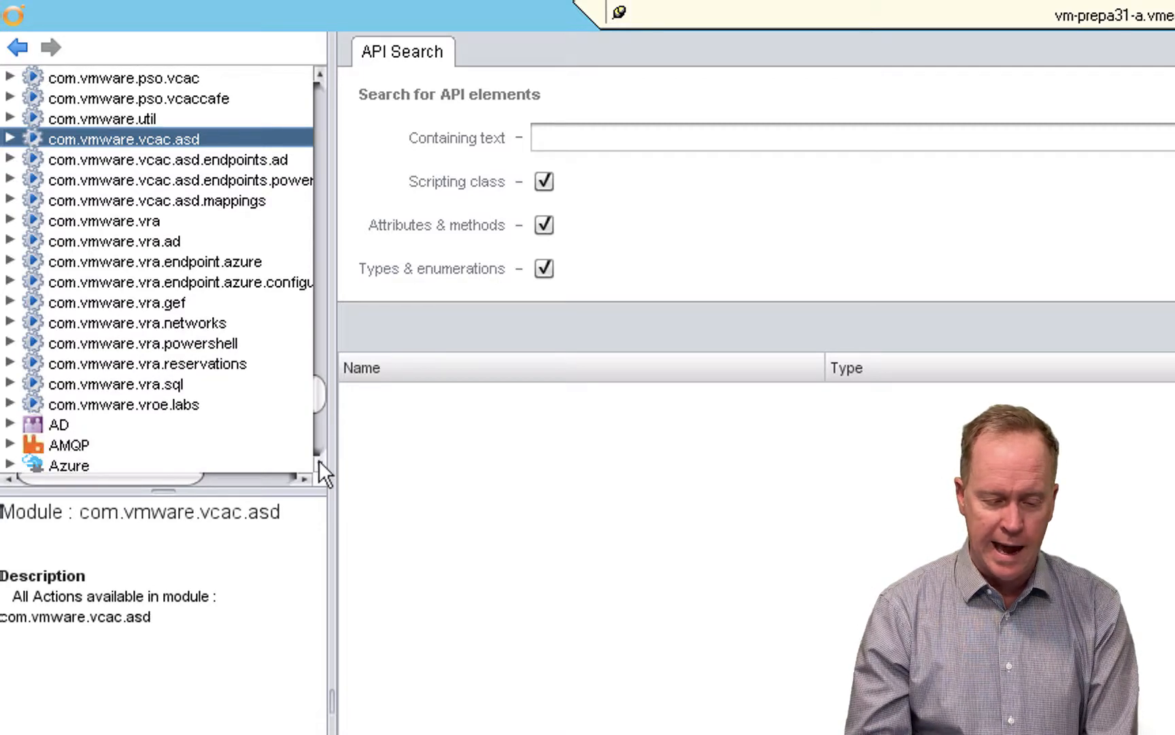
drag(318, 460, 319, 460)
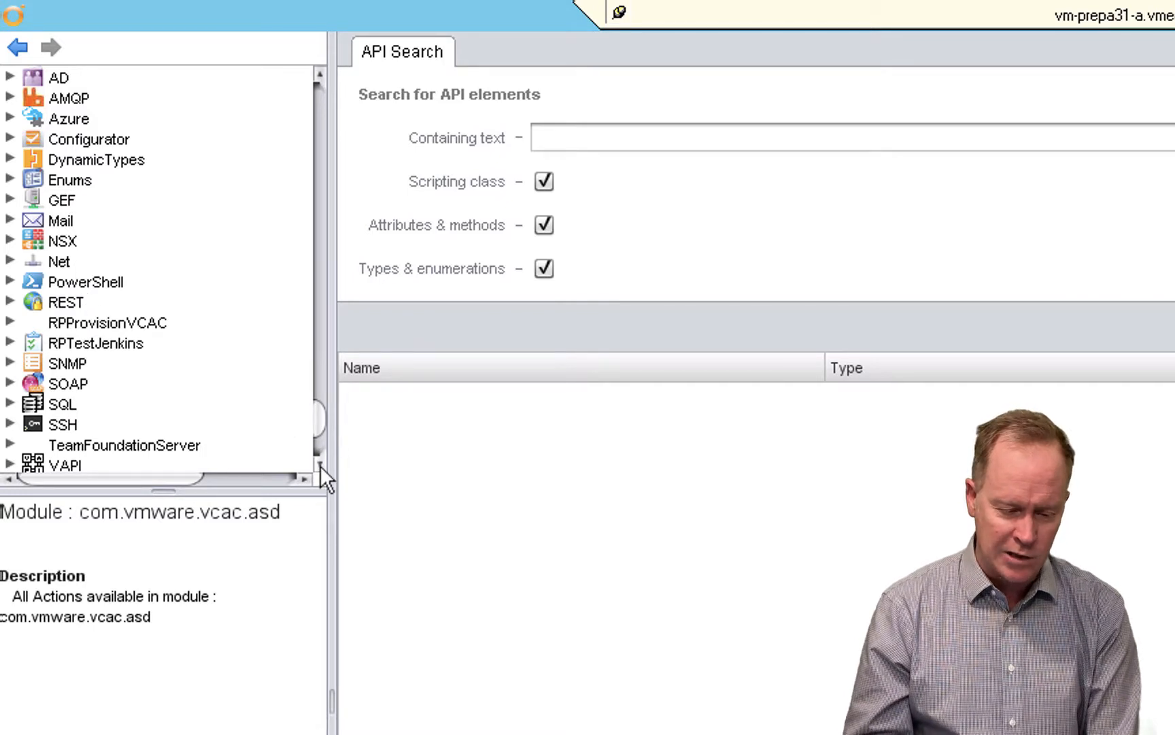
scroll(320, 465, down, 7)
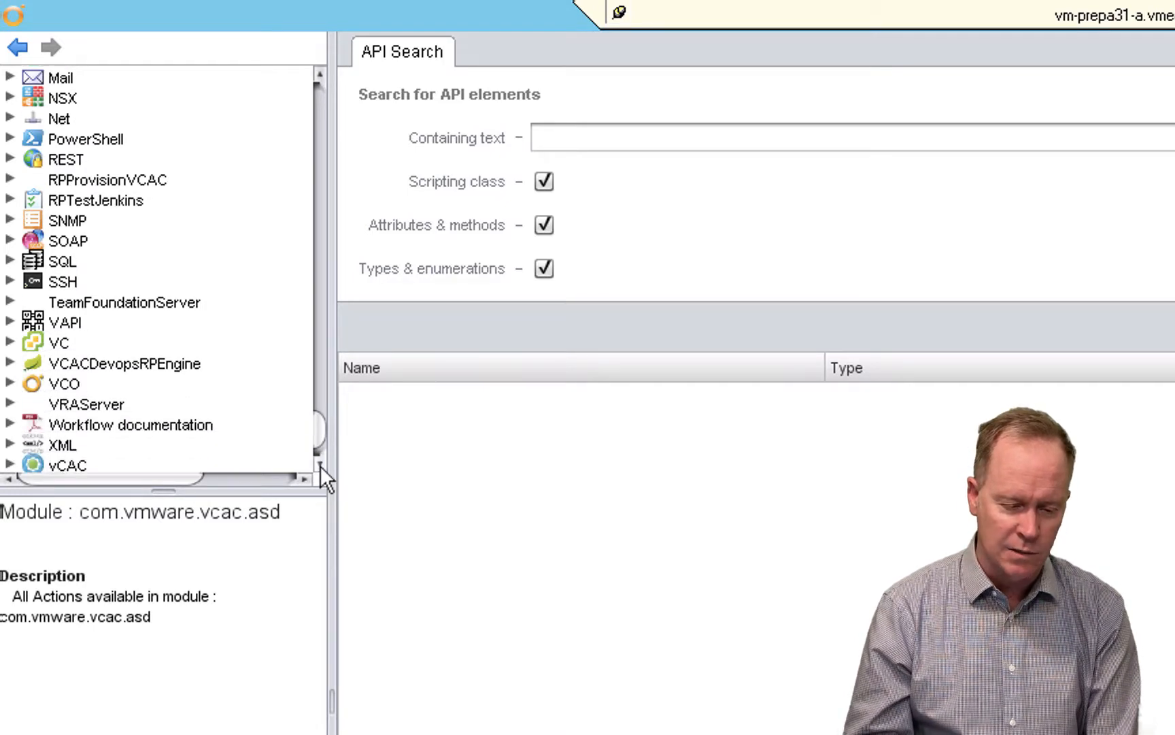
click(320, 465)
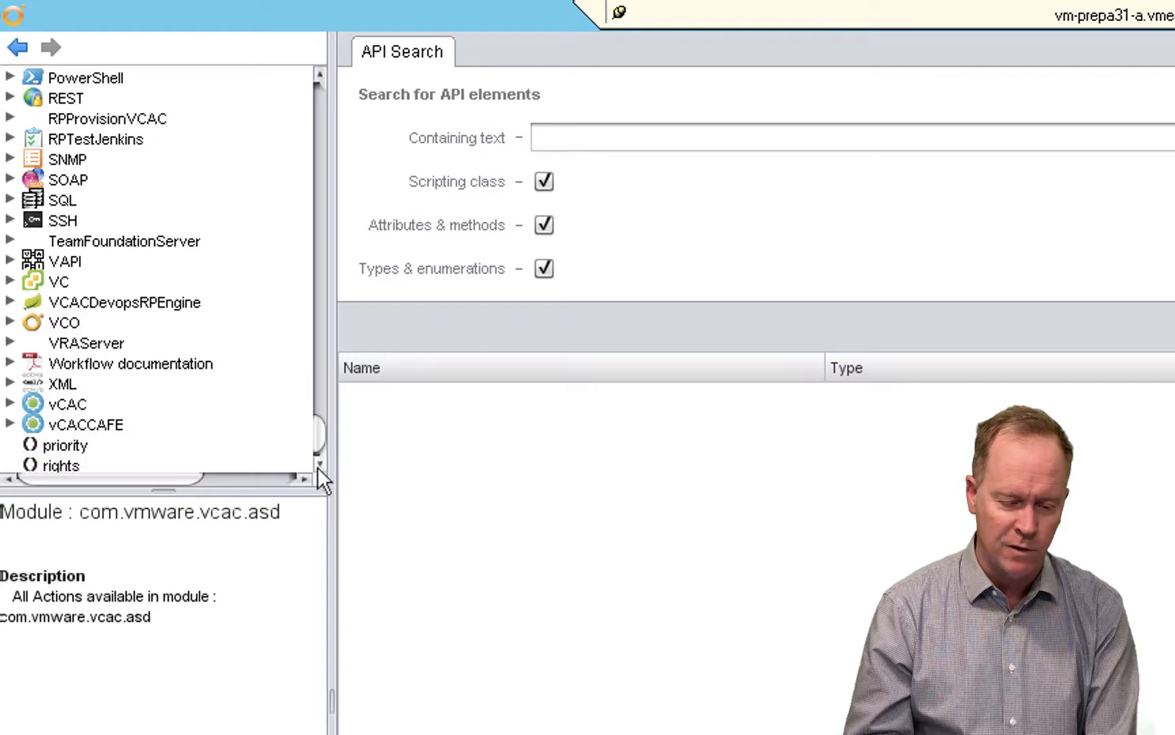
click(79, 279)
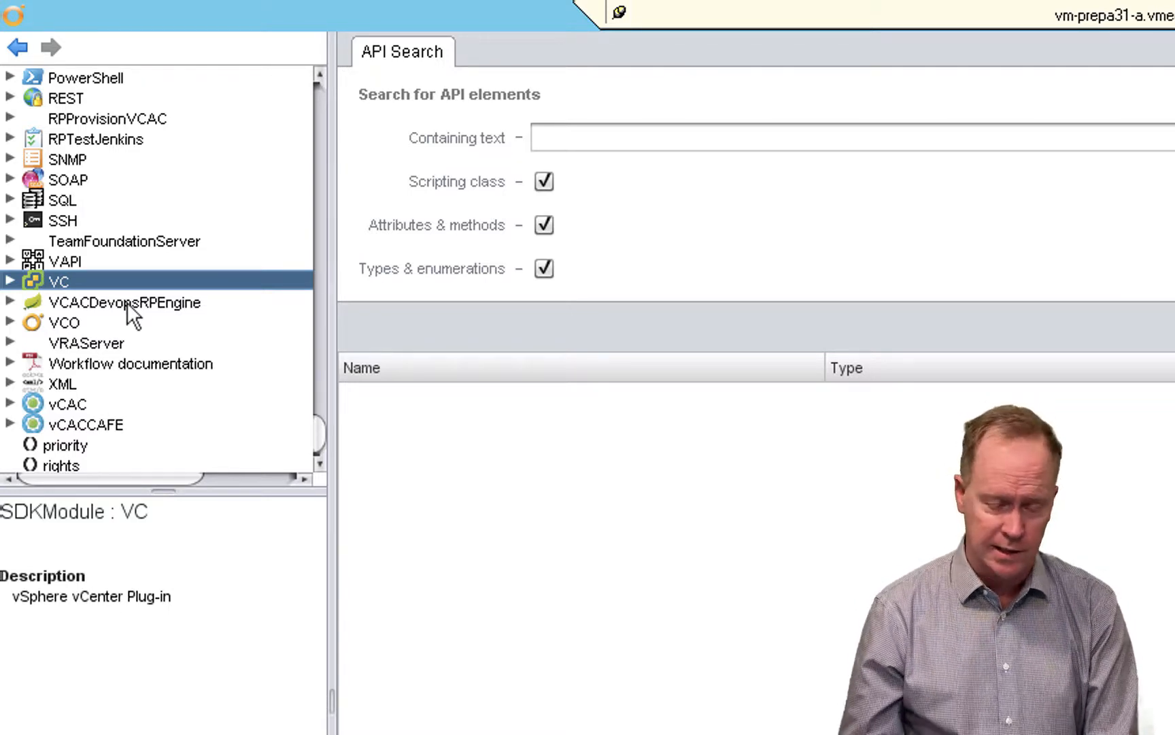
click(10, 279)
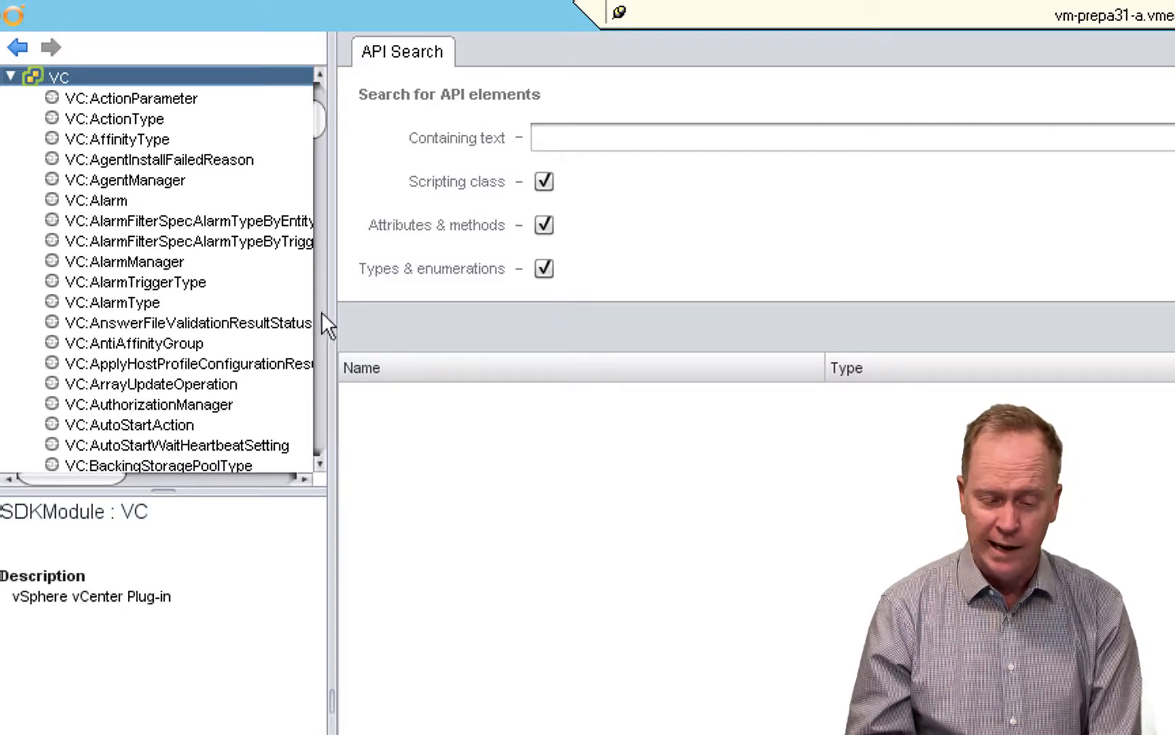
- Browse past the VC types to the start of the scripting objects, and enlarge the API tree over the description area
click(322, 340)
click(314, 248)
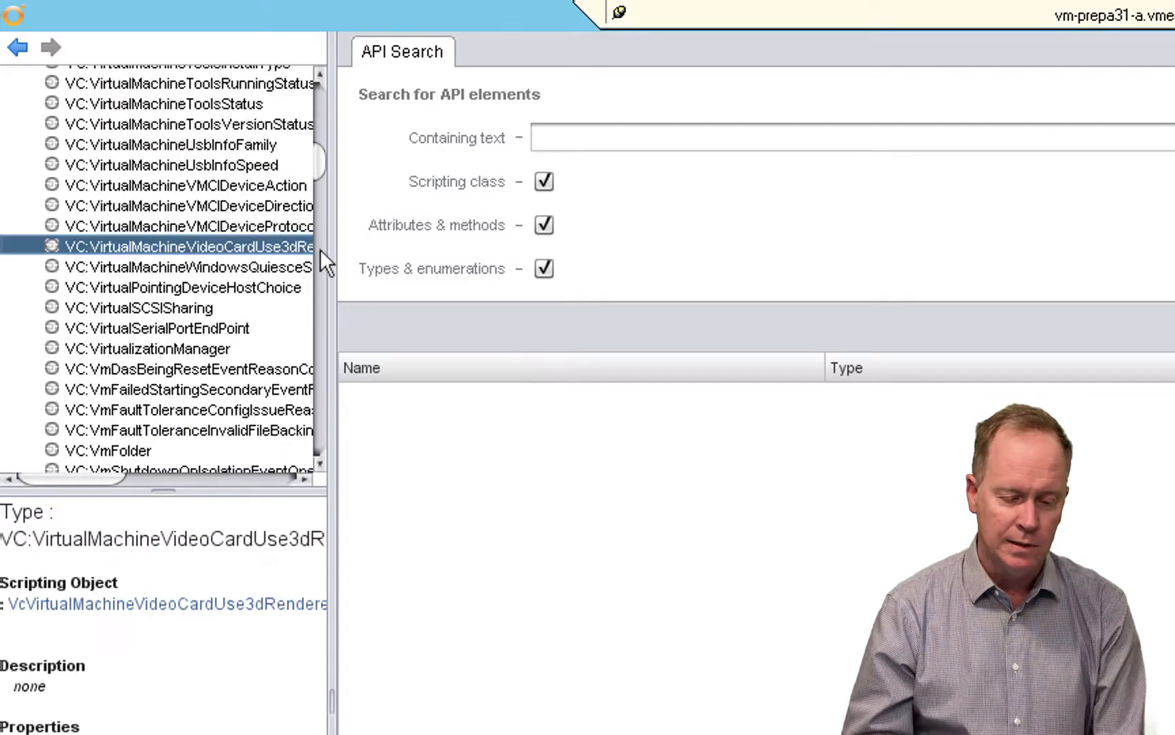
click(322, 249)
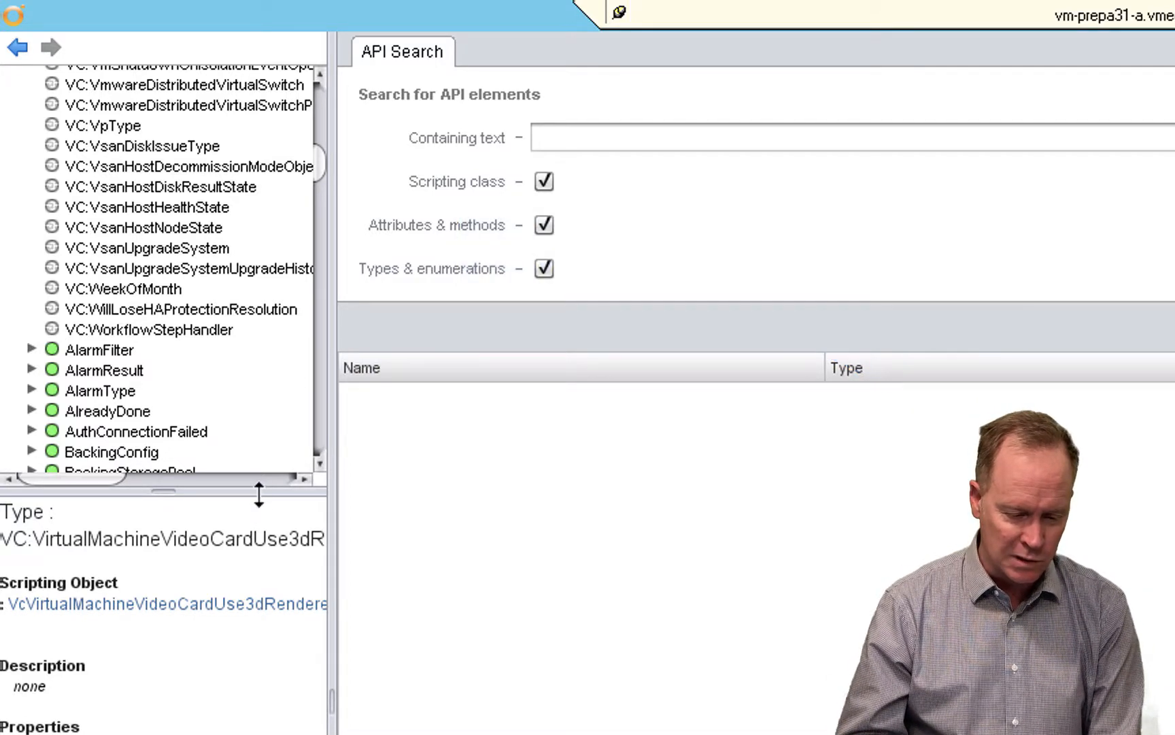
drag(259, 494, 258, 734)
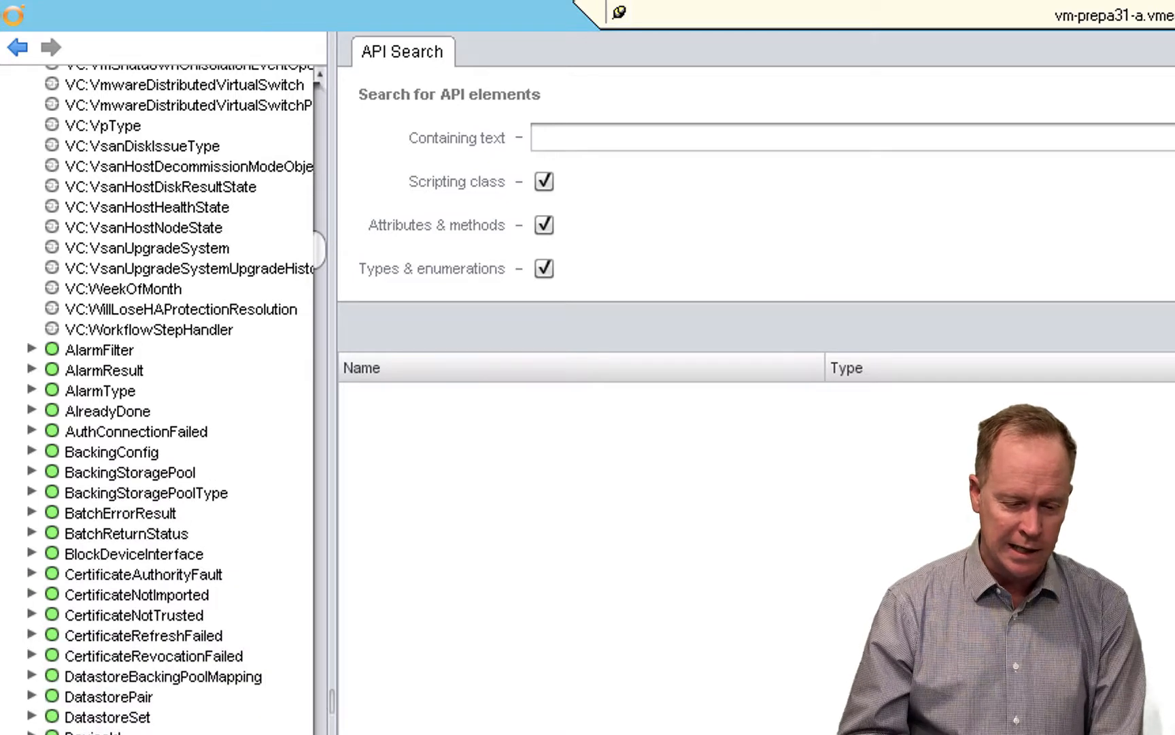
- Look through the VC module's scripting objects for the VcVirtualMachine object
click(319, 338)
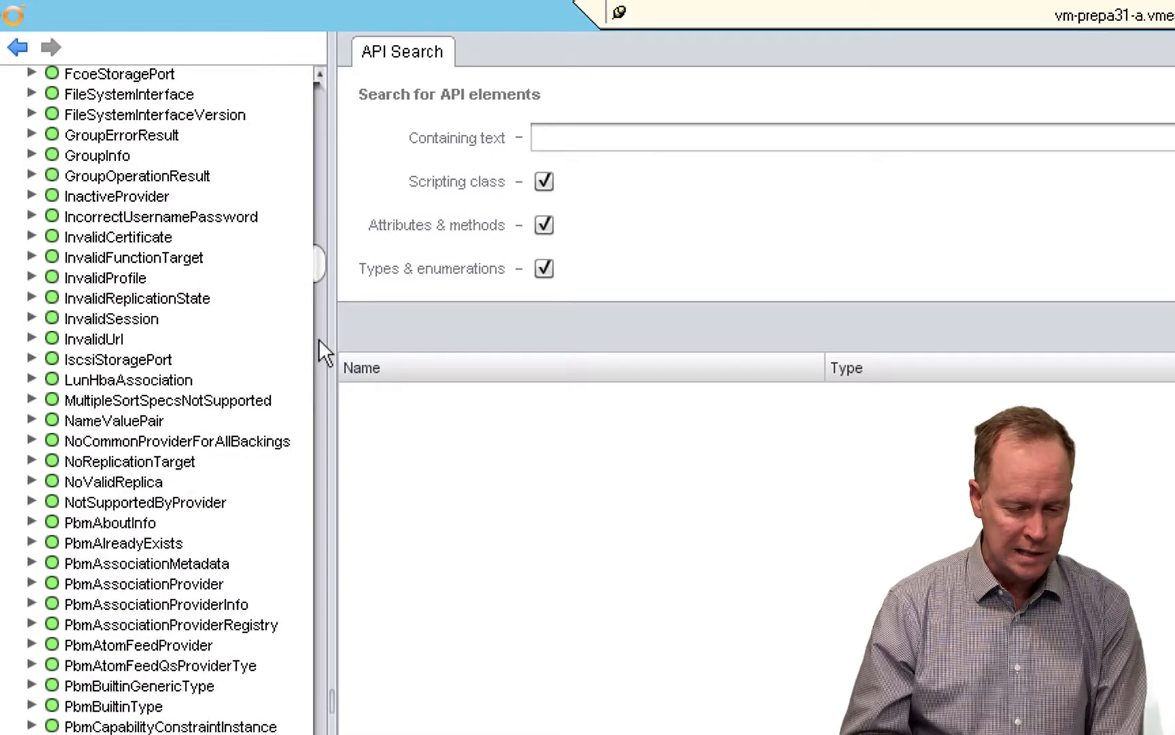
click(318, 339)
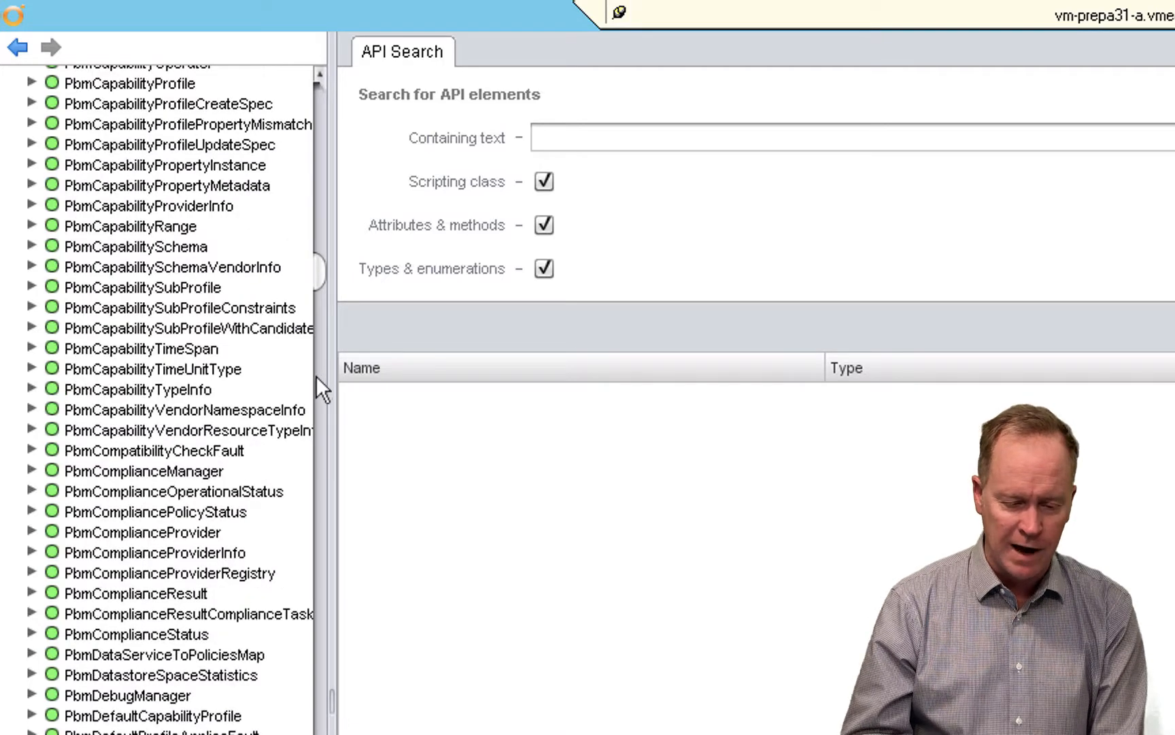
click(320, 379)
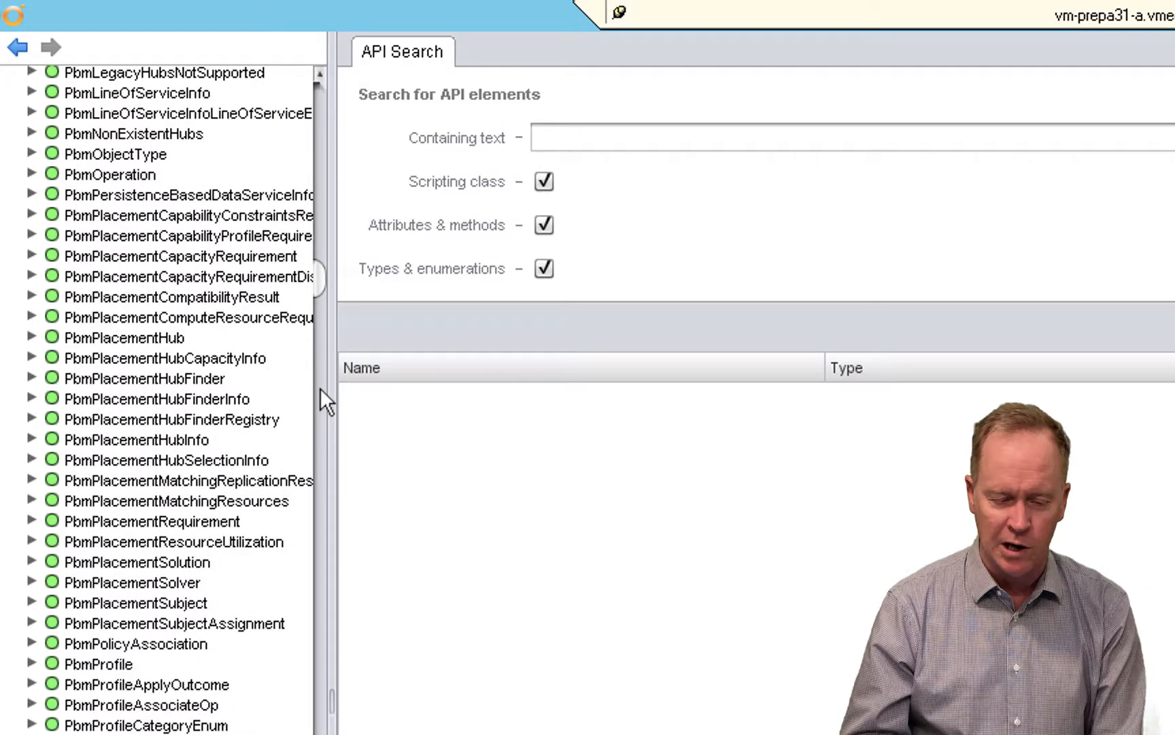
click(320, 391)
click(322, 404)
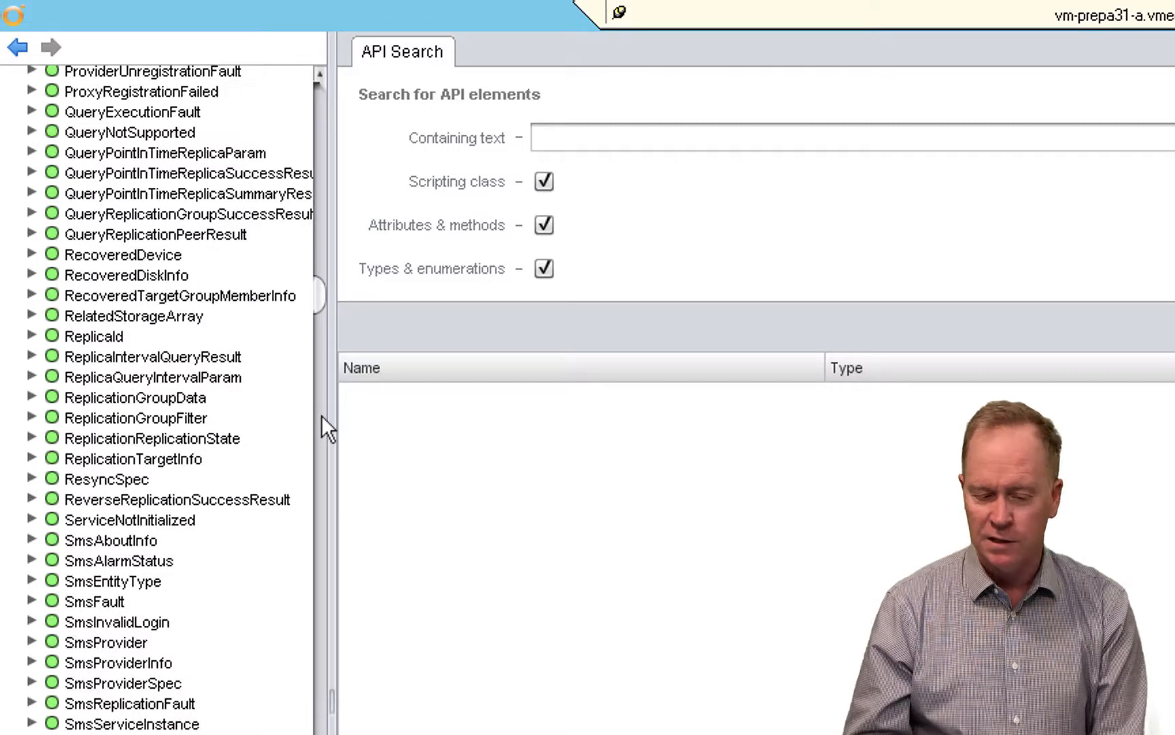
click(321, 415)
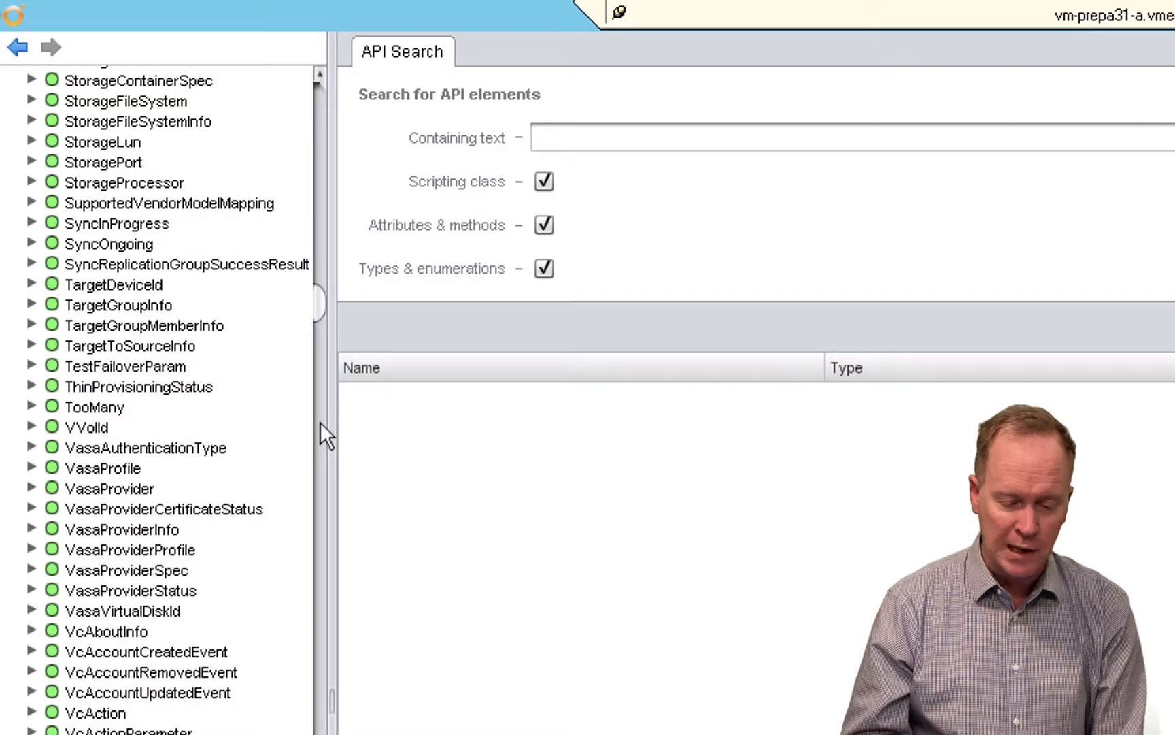
click(321, 423)
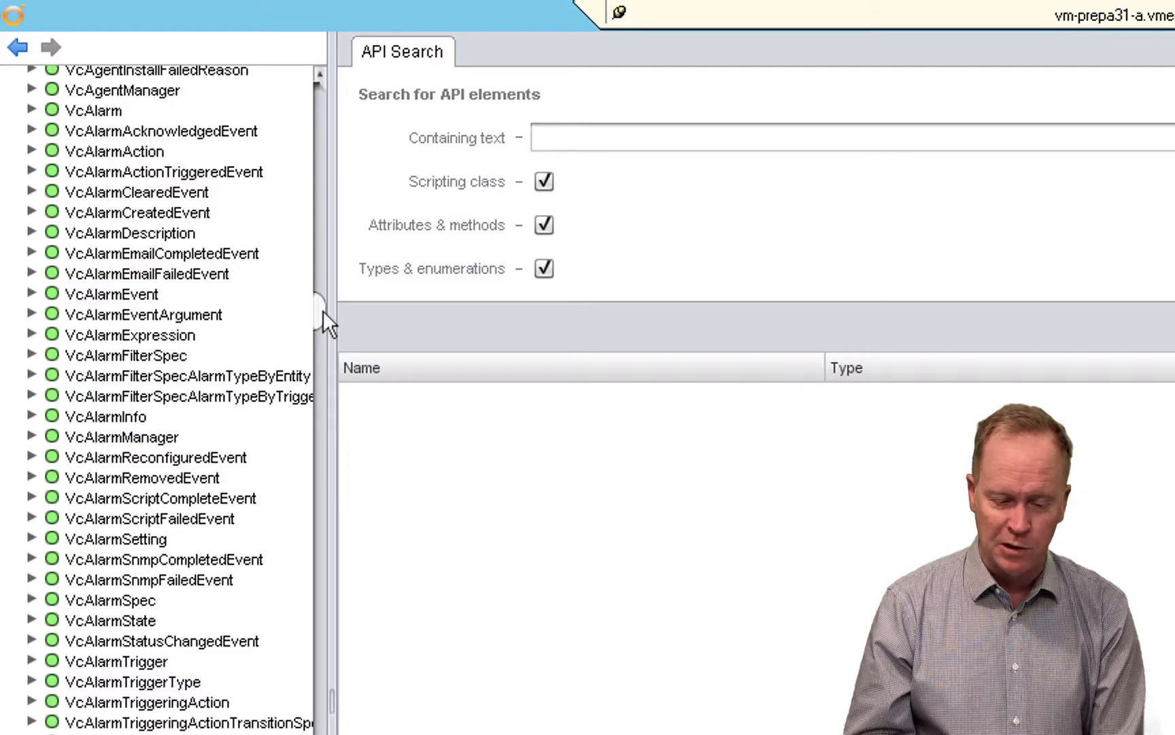
drag(323, 312, 325, 542)
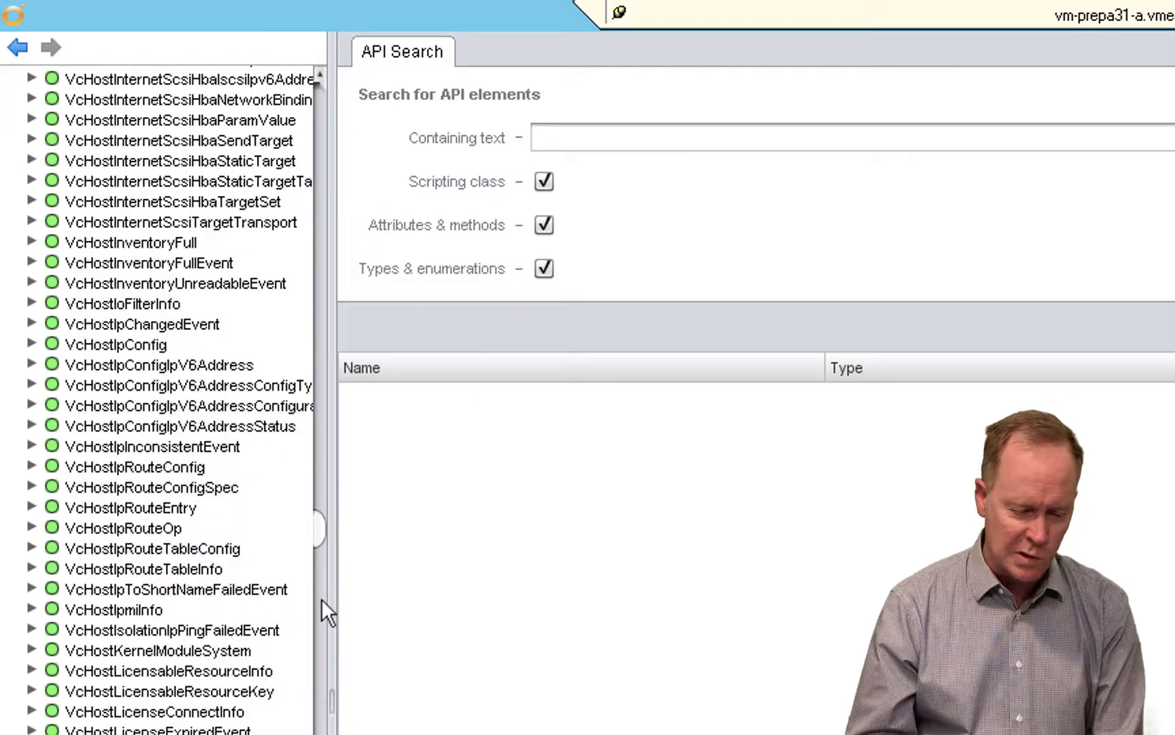
drag(321, 598, 320, 724)
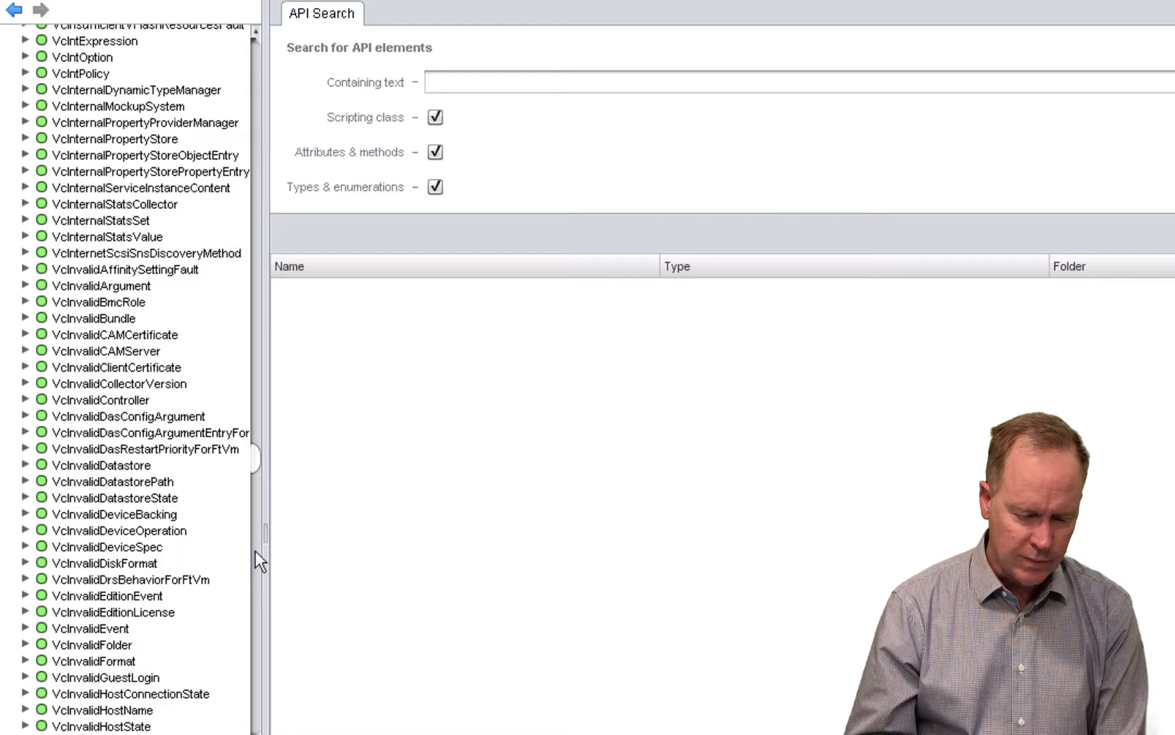
drag(256, 552, 261, 630)
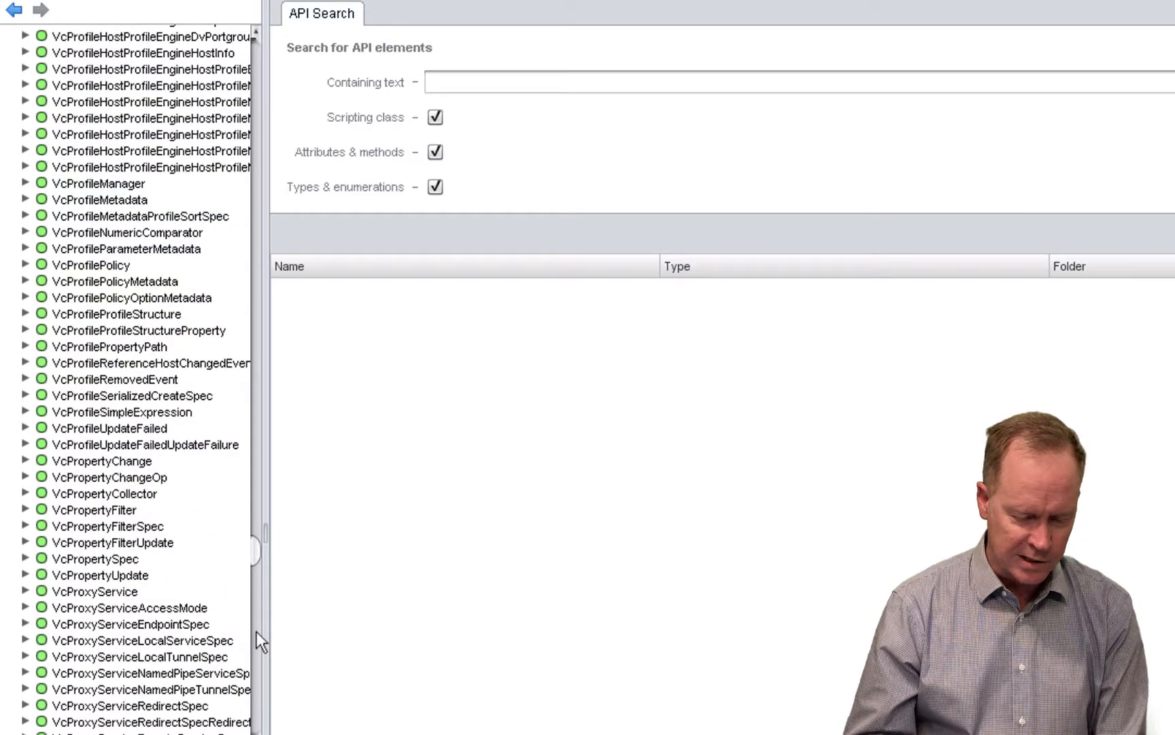
click(256, 631)
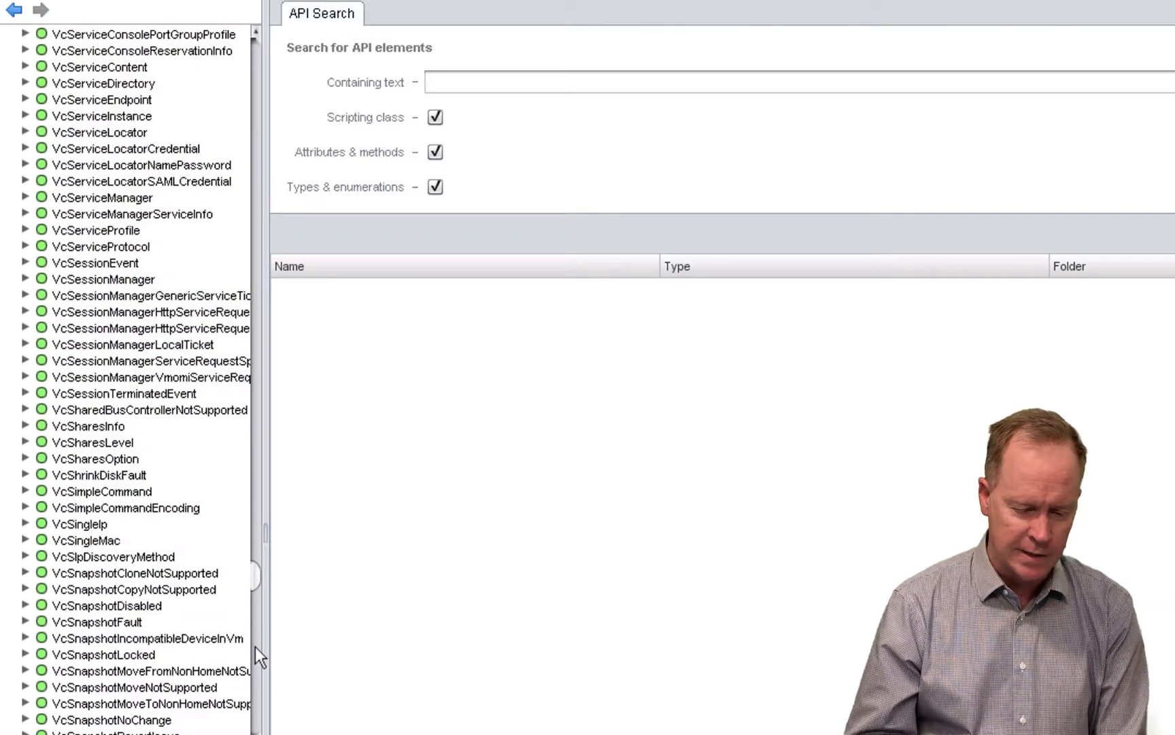
click(255, 647)
click(256, 664)
click(256, 665)
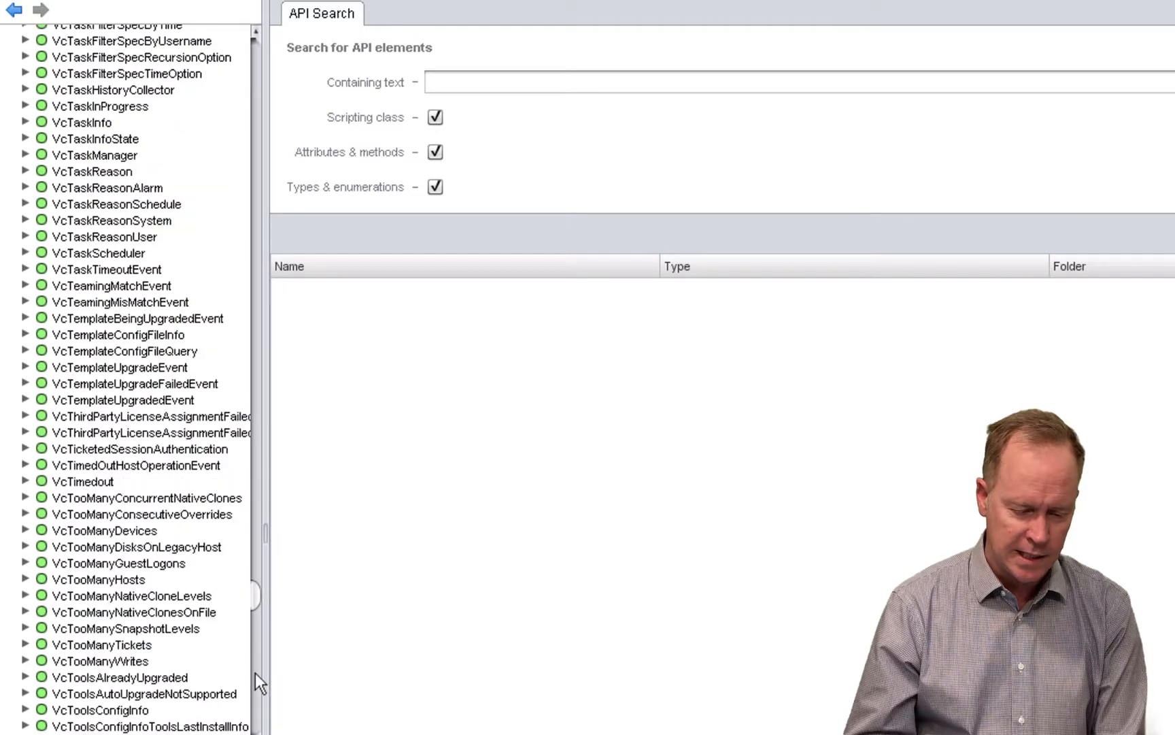
click(255, 674)
click(255, 673)
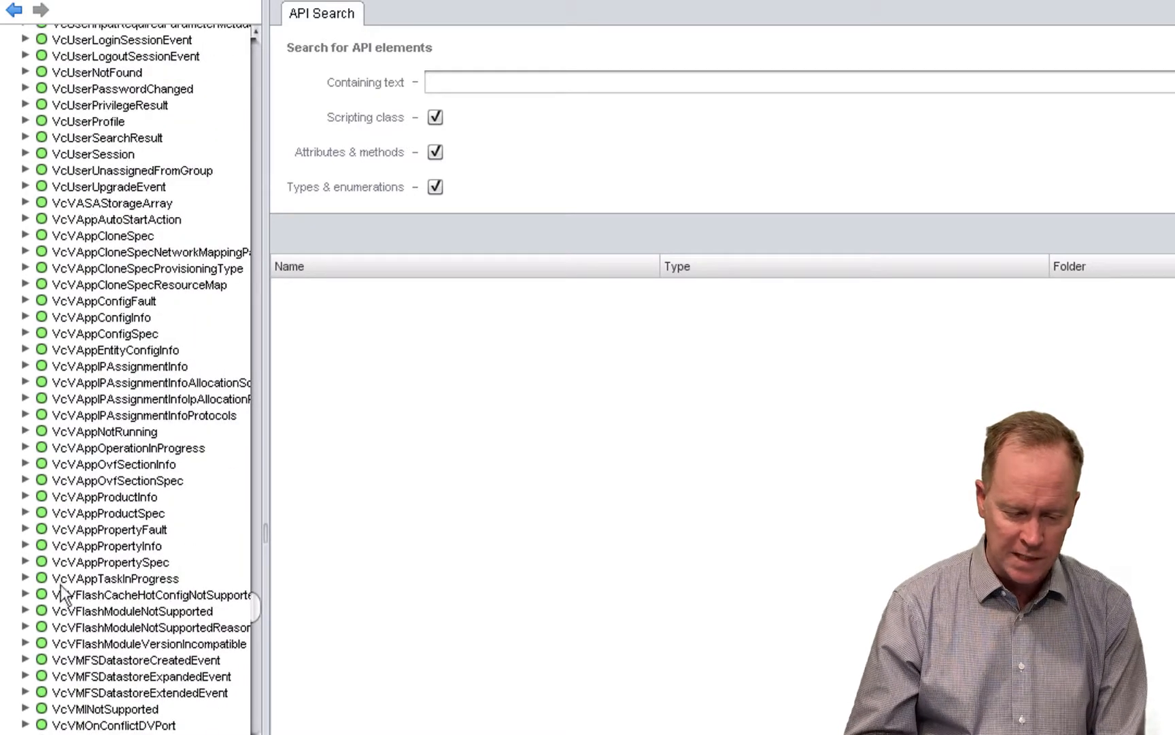
click(85, 595)
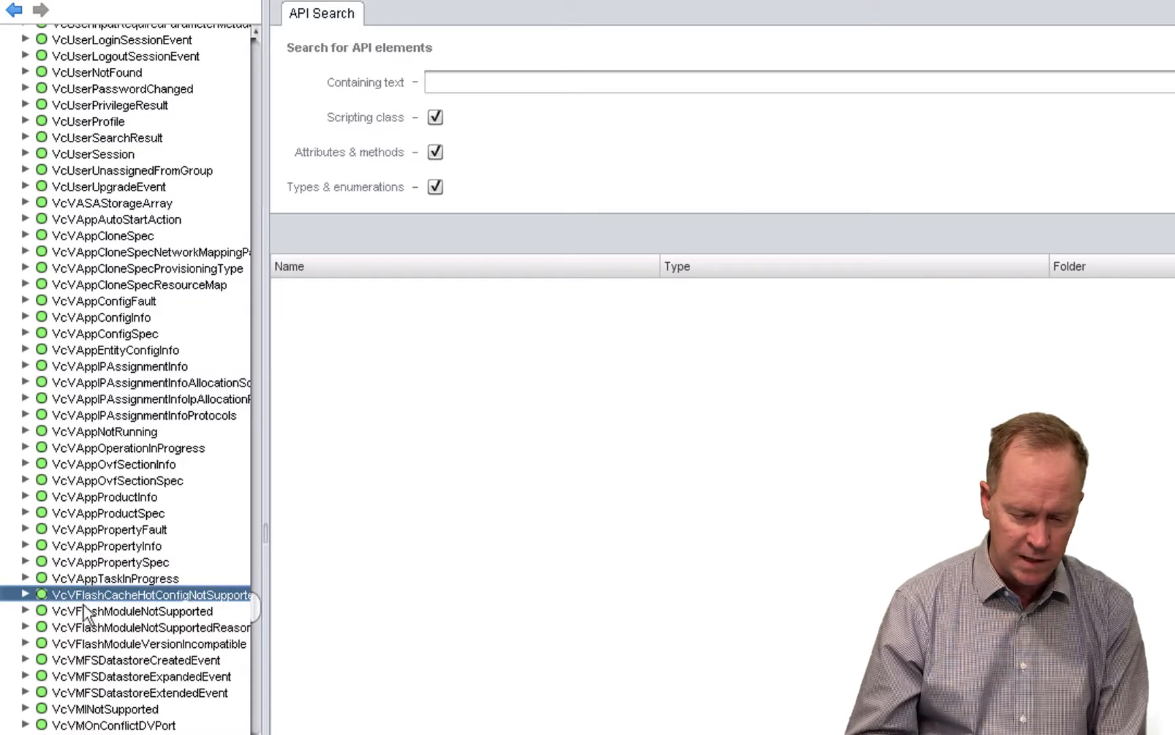
click(259, 727)
click(258, 727)
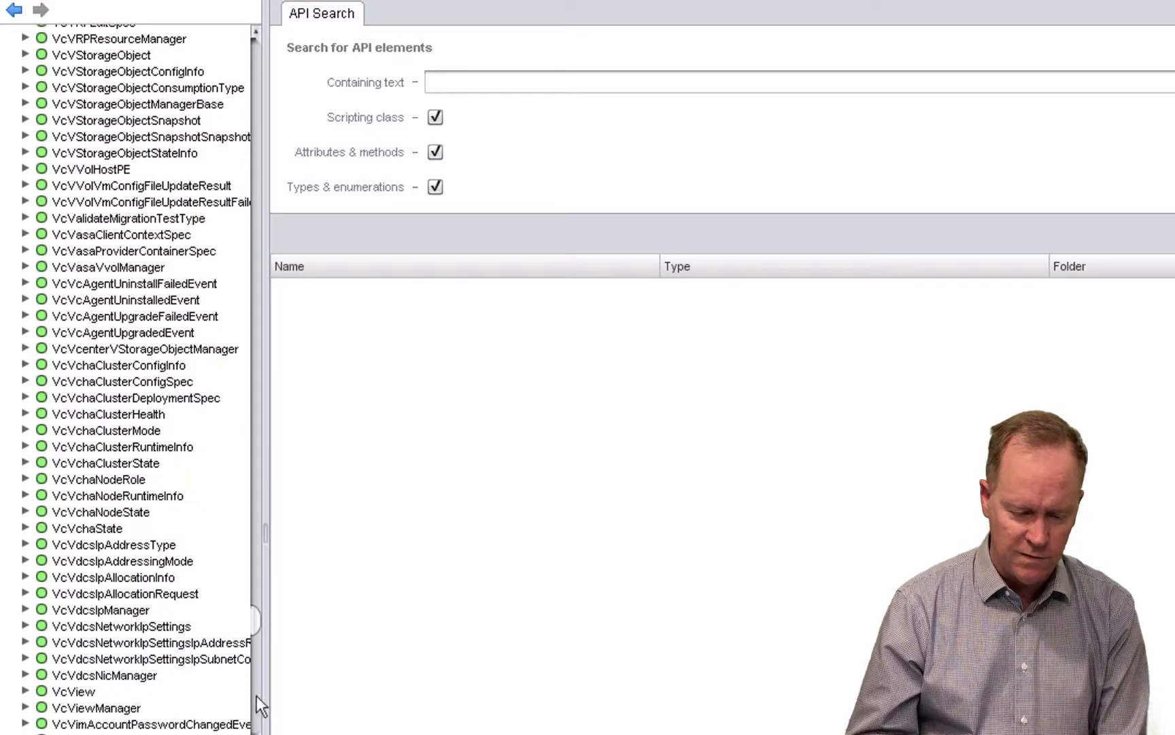
click(257, 695)
click(255, 695)
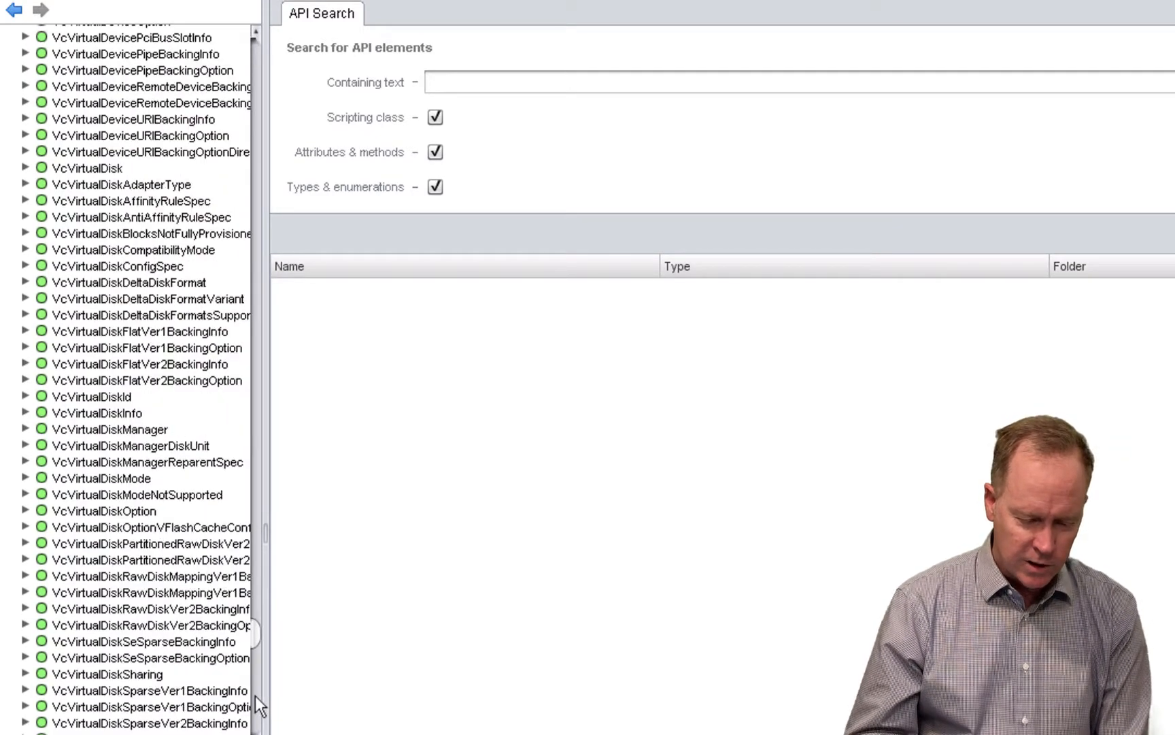
click(255, 696)
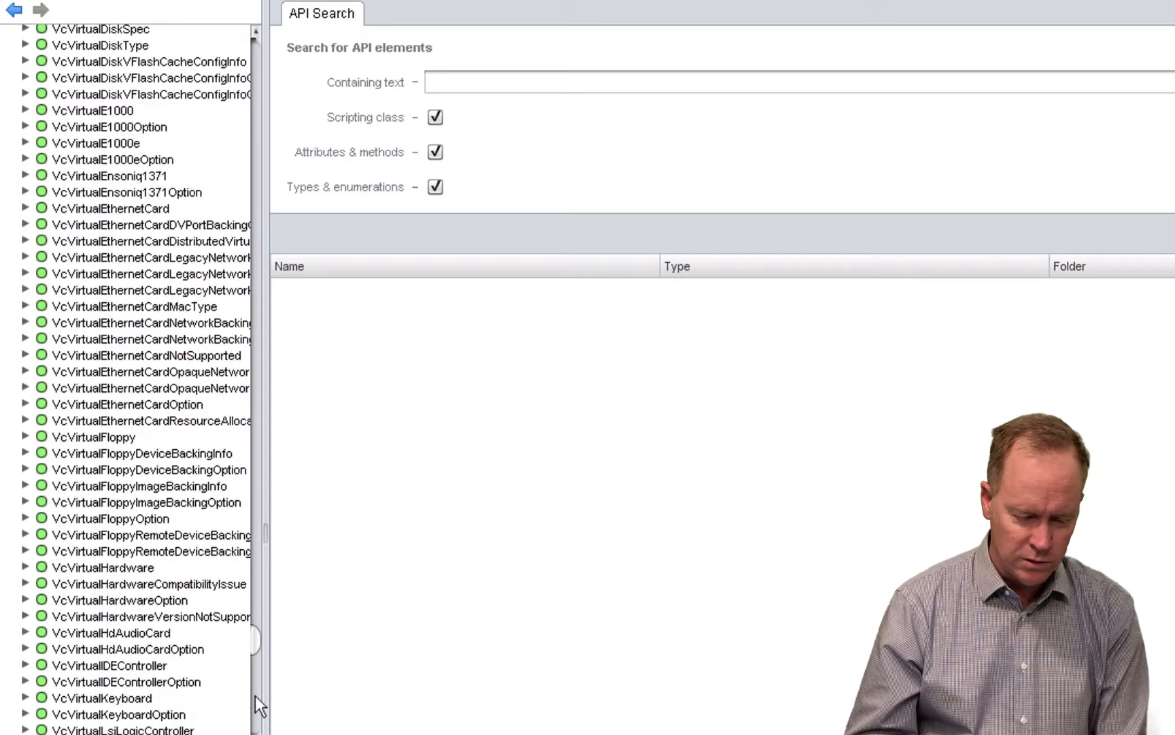
click(255, 695)
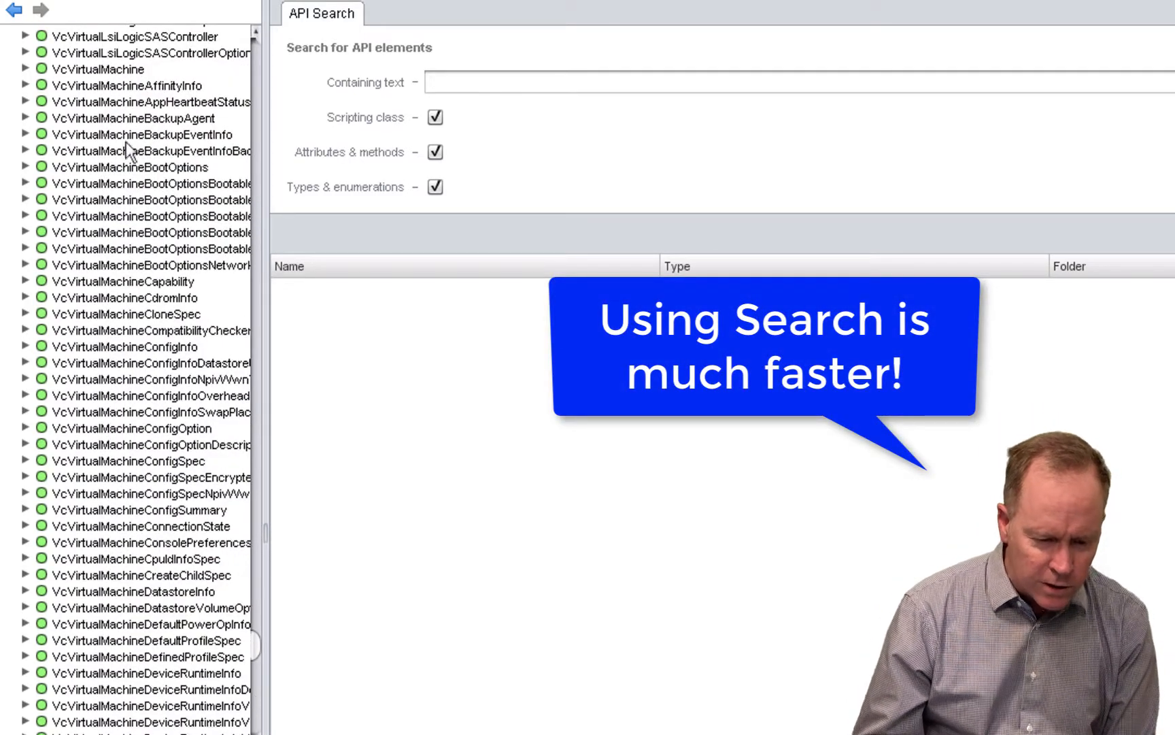
- Expand the VcVirtualMachine object, select its name attribute, and review the remaining attributes and the methods
click(113, 71)
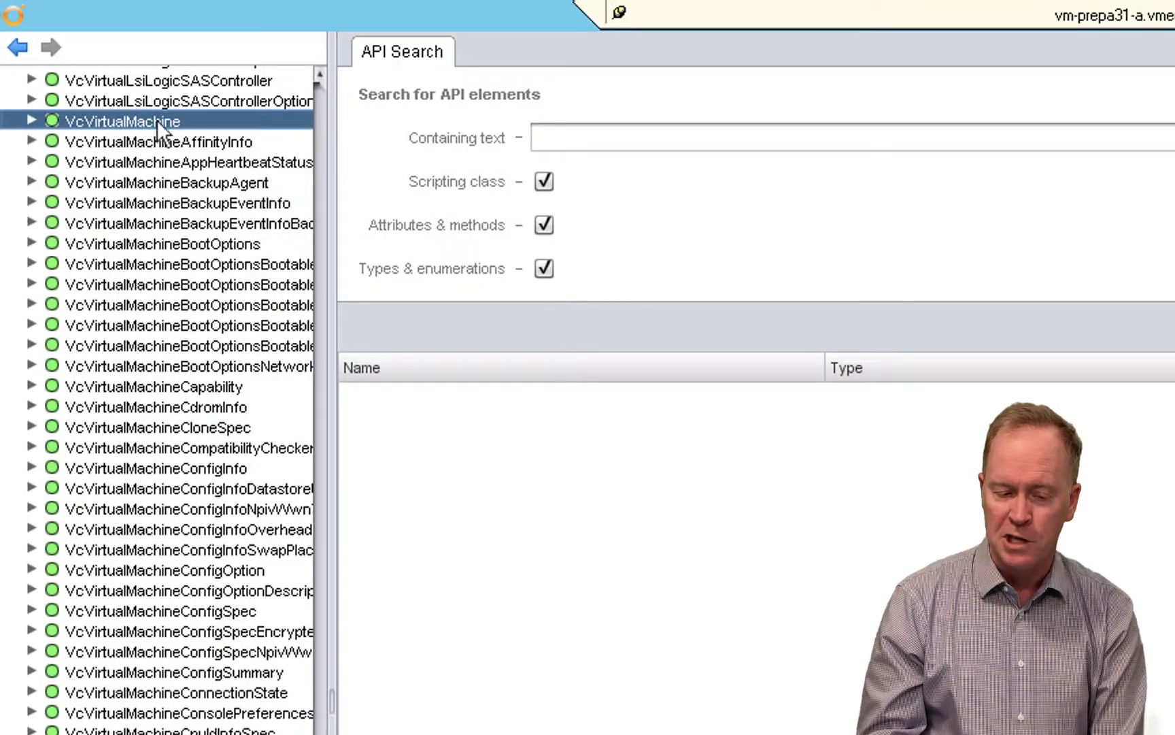
click(30, 121)
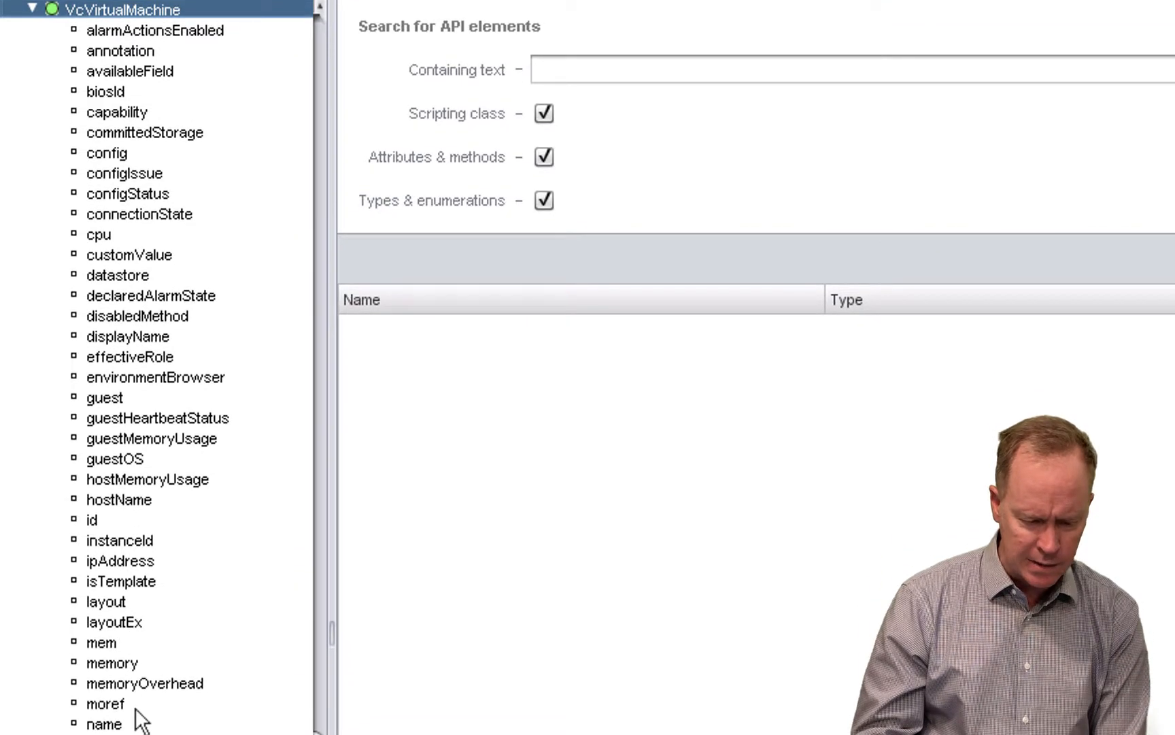
click(117, 724)
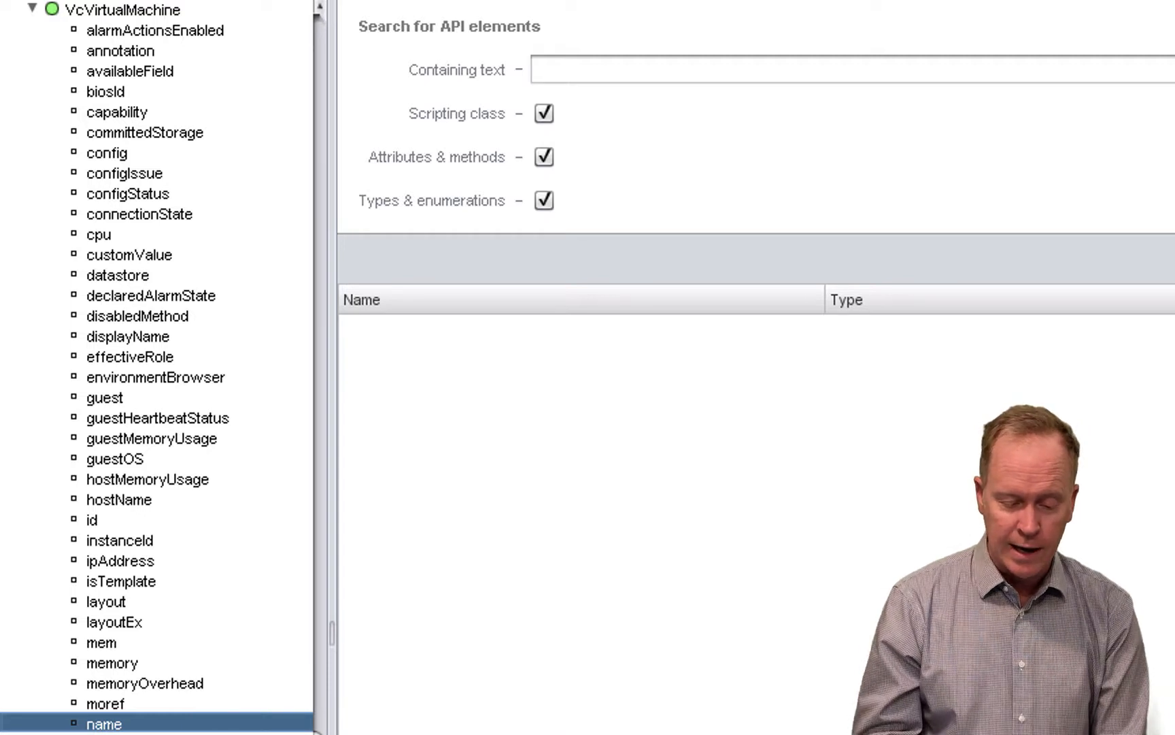
scroll(156, 368, down, 15)
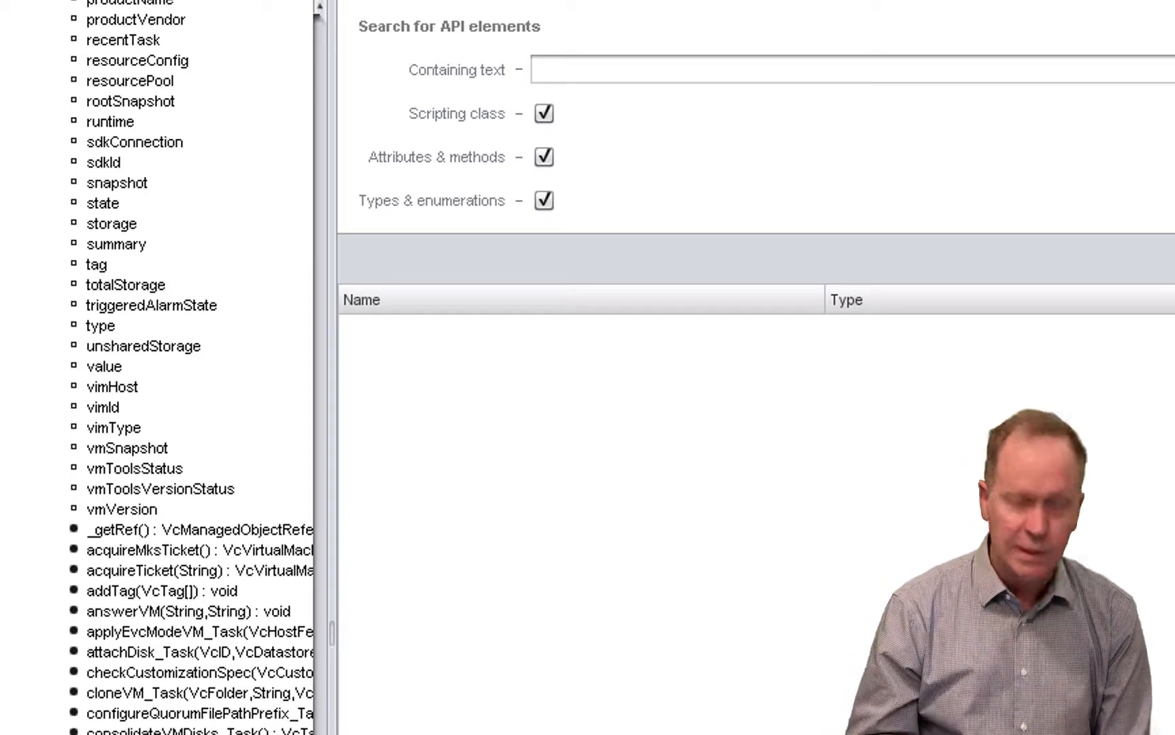
- Look over the remaining VcVirtualMachine methods, and search the API elements for VC:VirtualMachine
scroll(197, 367, down, 13)
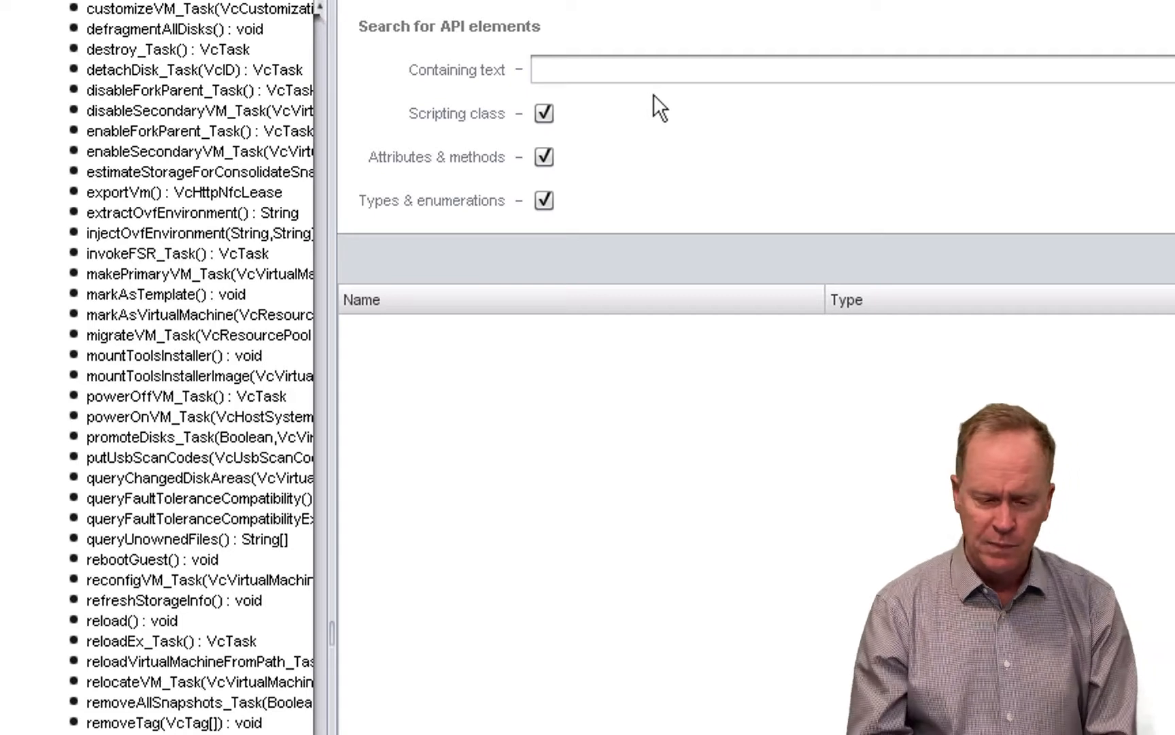
click(691, 70)
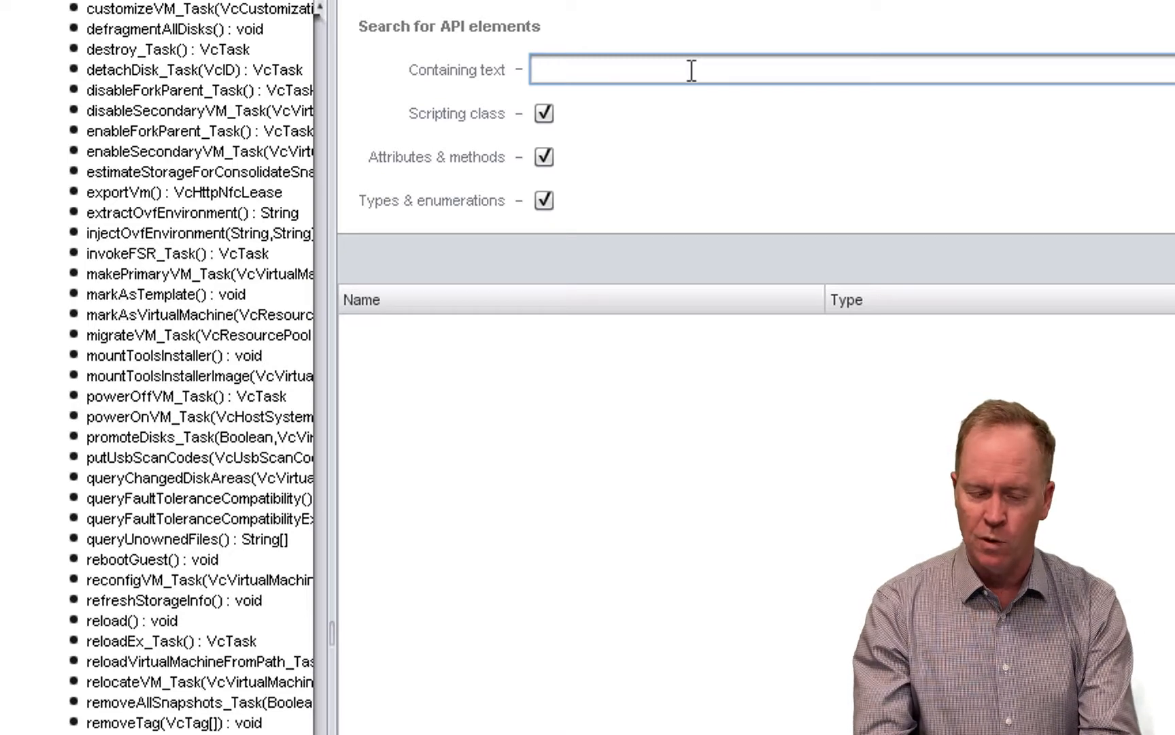
text(VC)
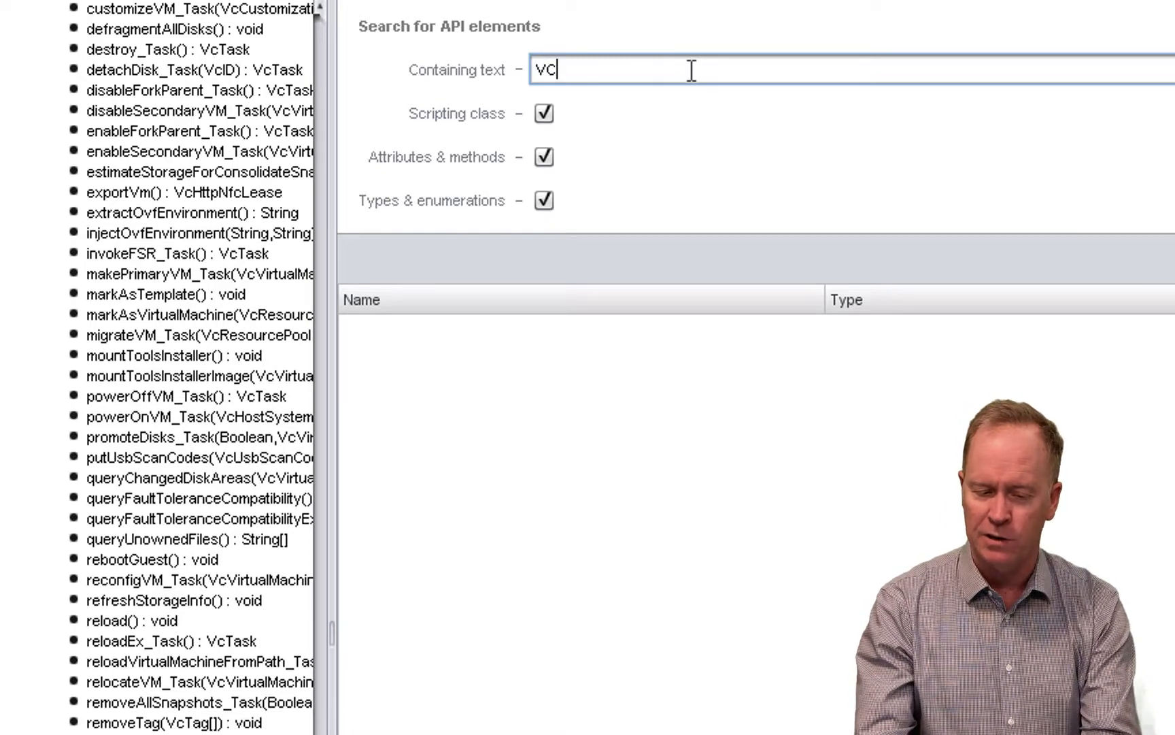
text(:Virtu)
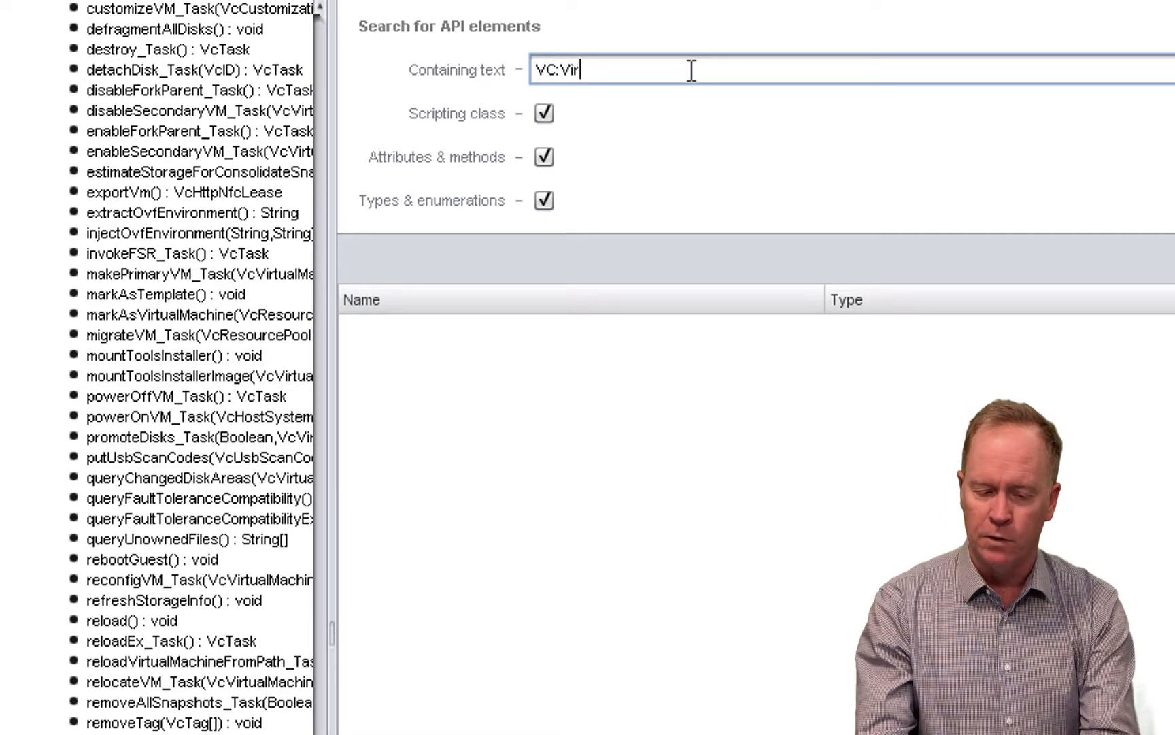
key(BackSpace)
key(BackSpace)
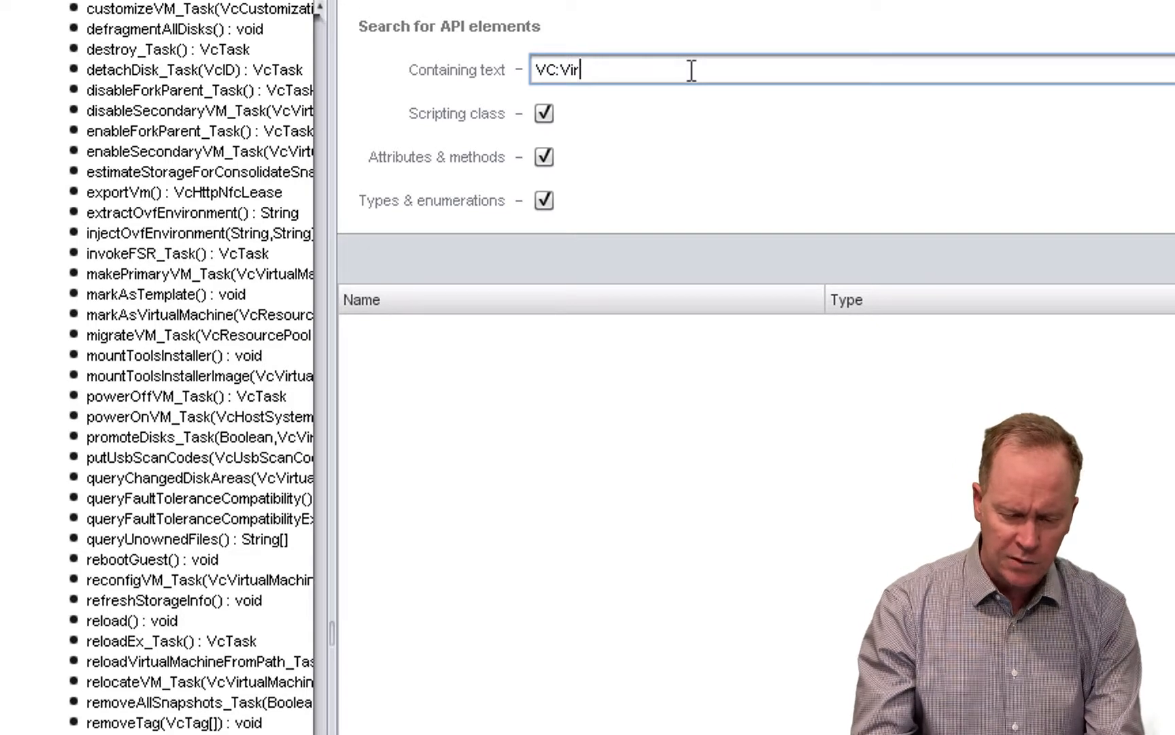
text(tualMach)
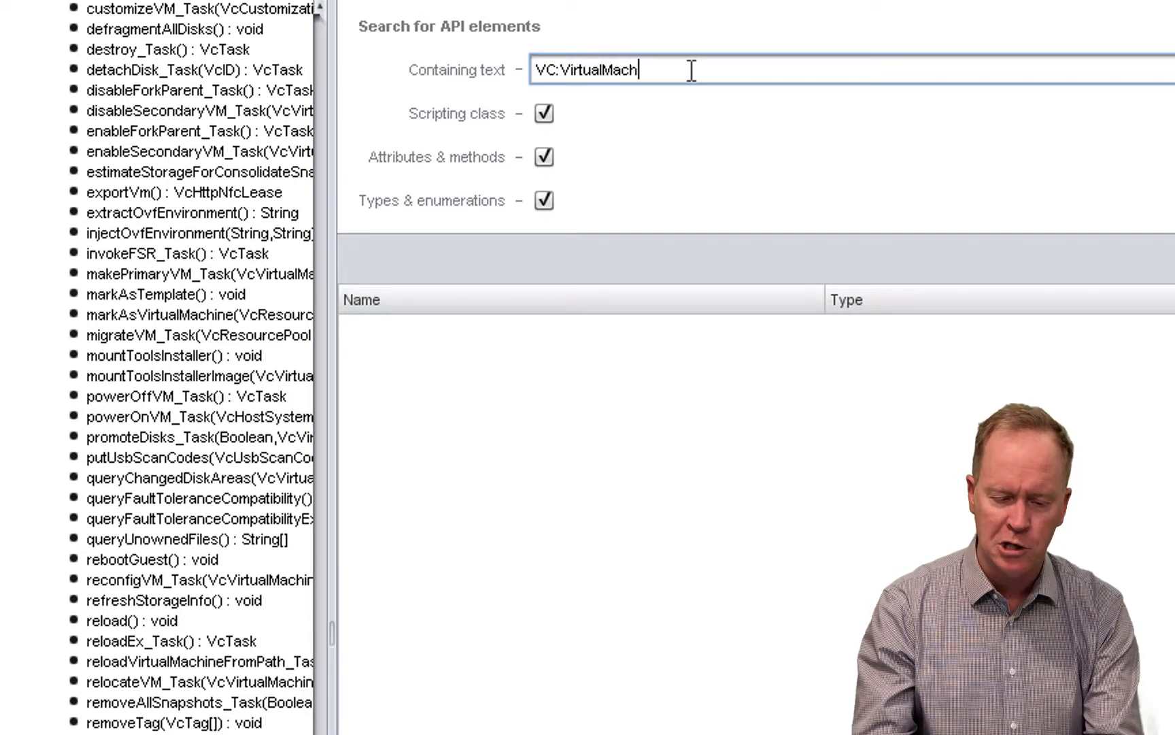
text(ine)
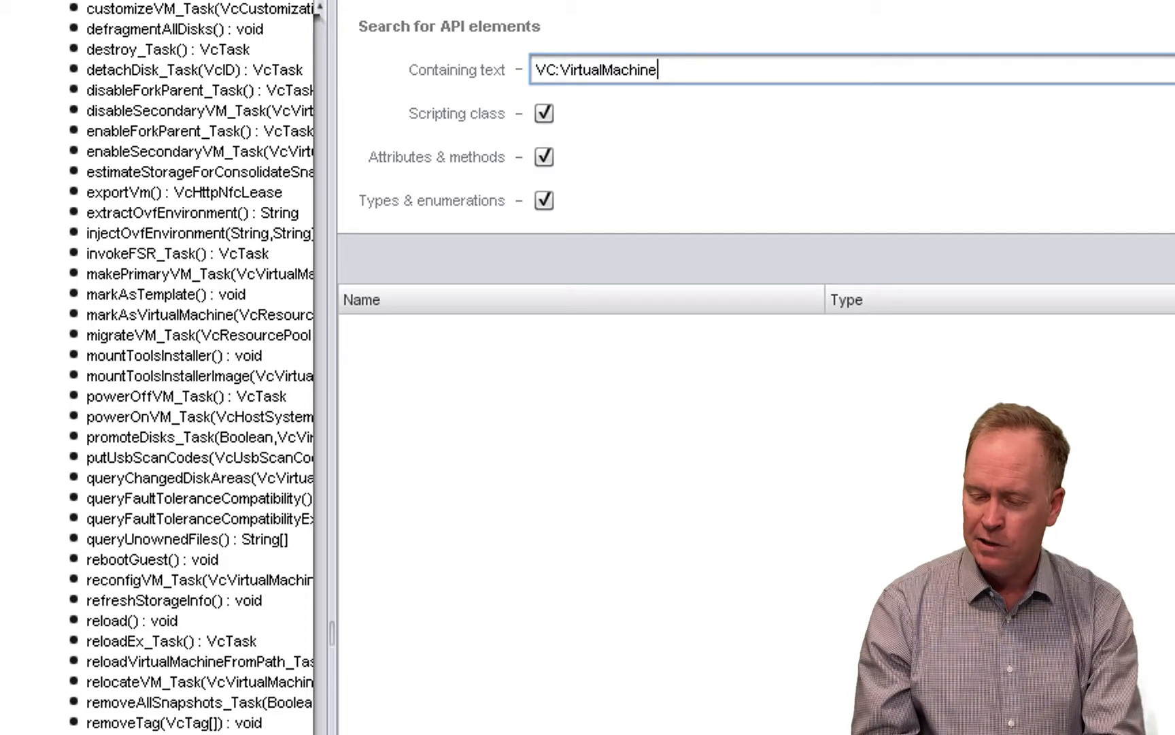
key(Return)
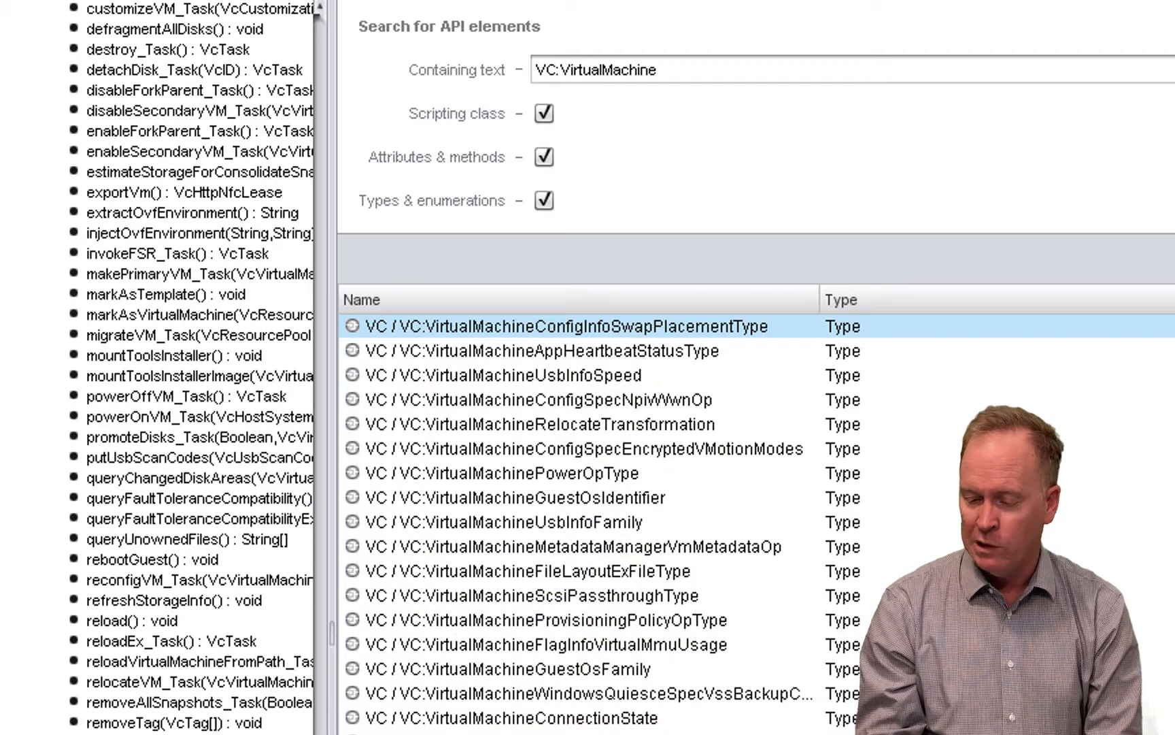
- Find the exact VC:VirtualMachine type among the search results and open it in the API tree
scroll(578, 523, down, 5)
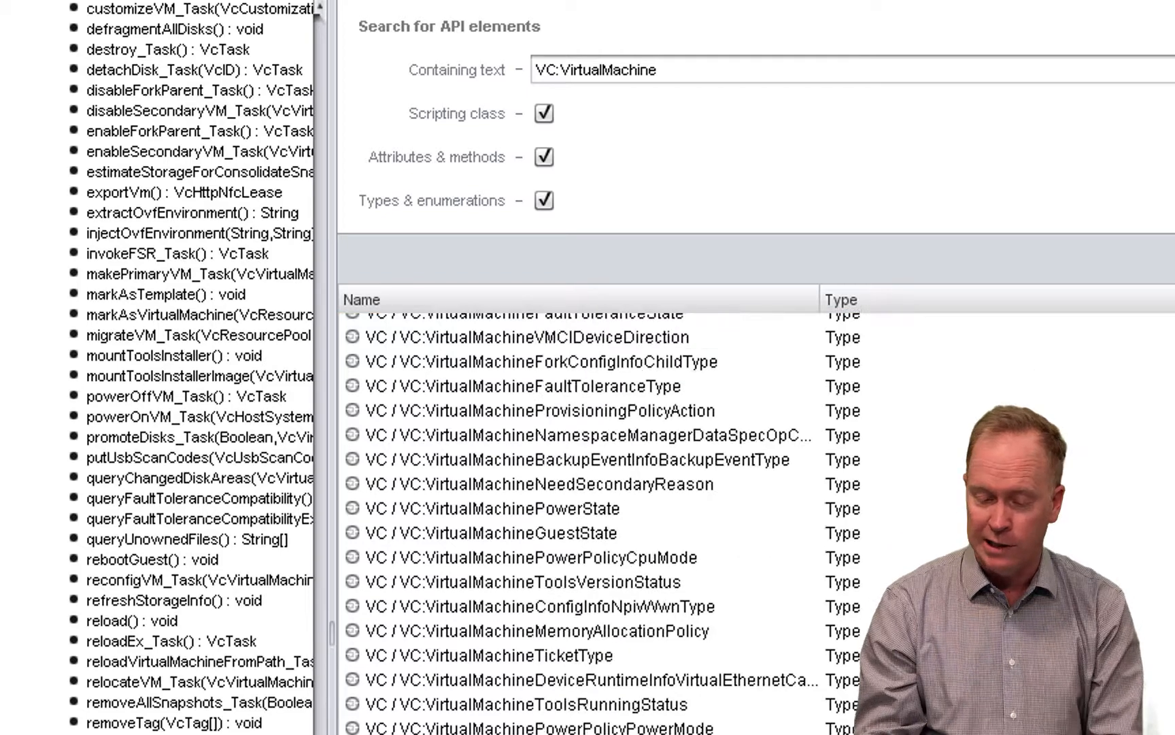
scroll(578, 524, up, 5)
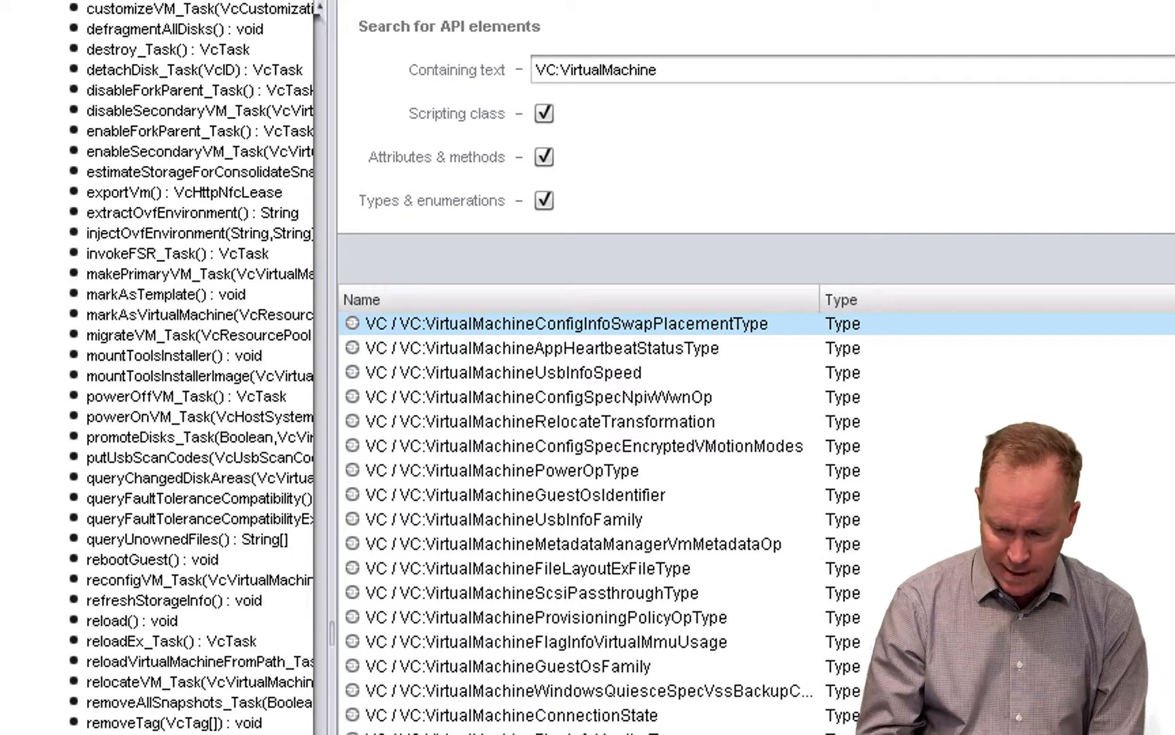
scroll(585, 522, down, 8)
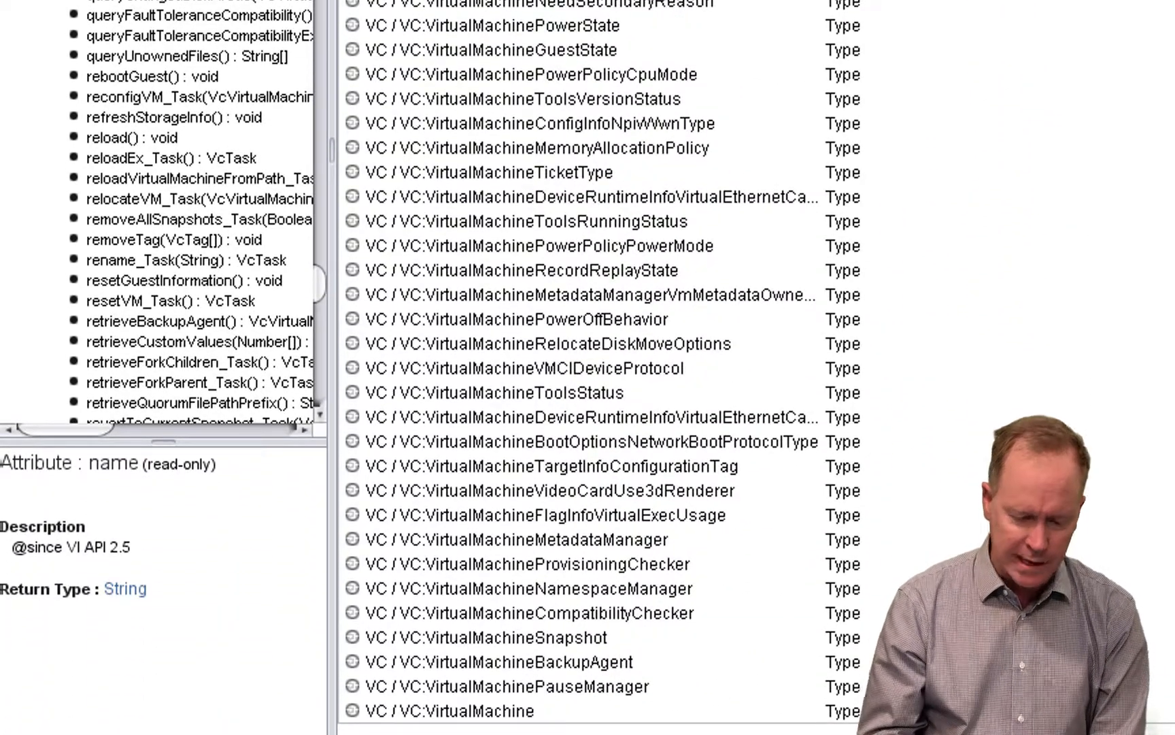
click(511, 712)
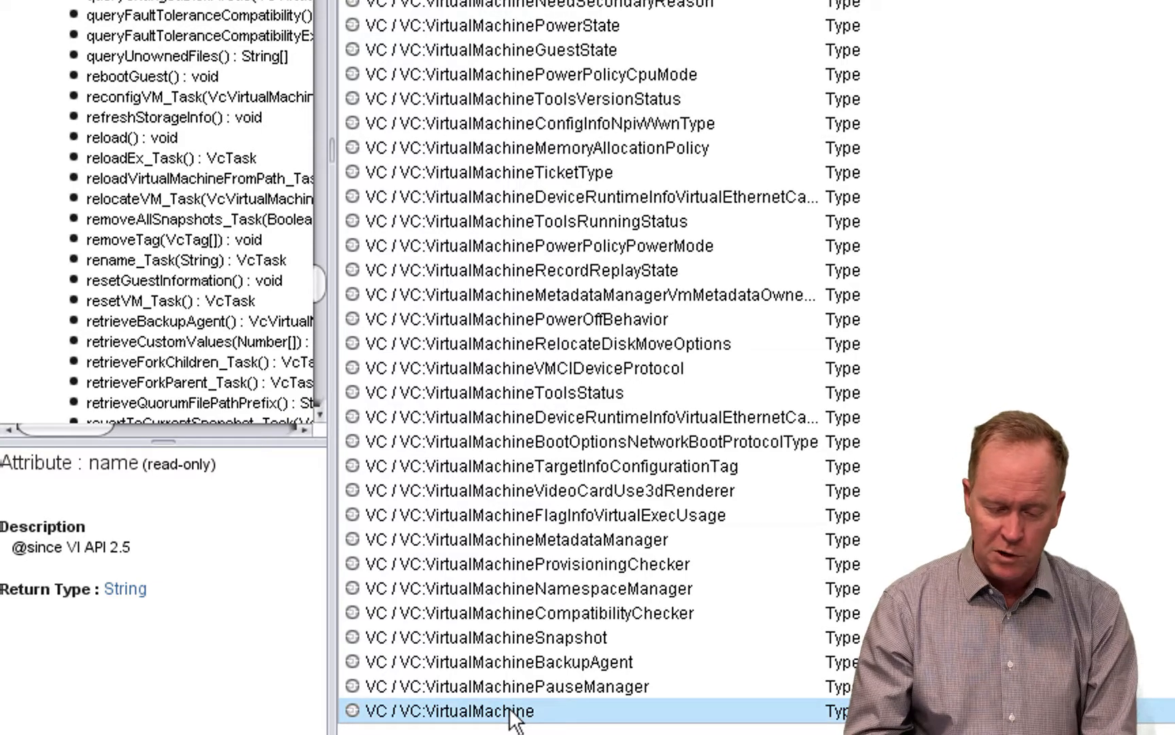
double_click(510, 710)
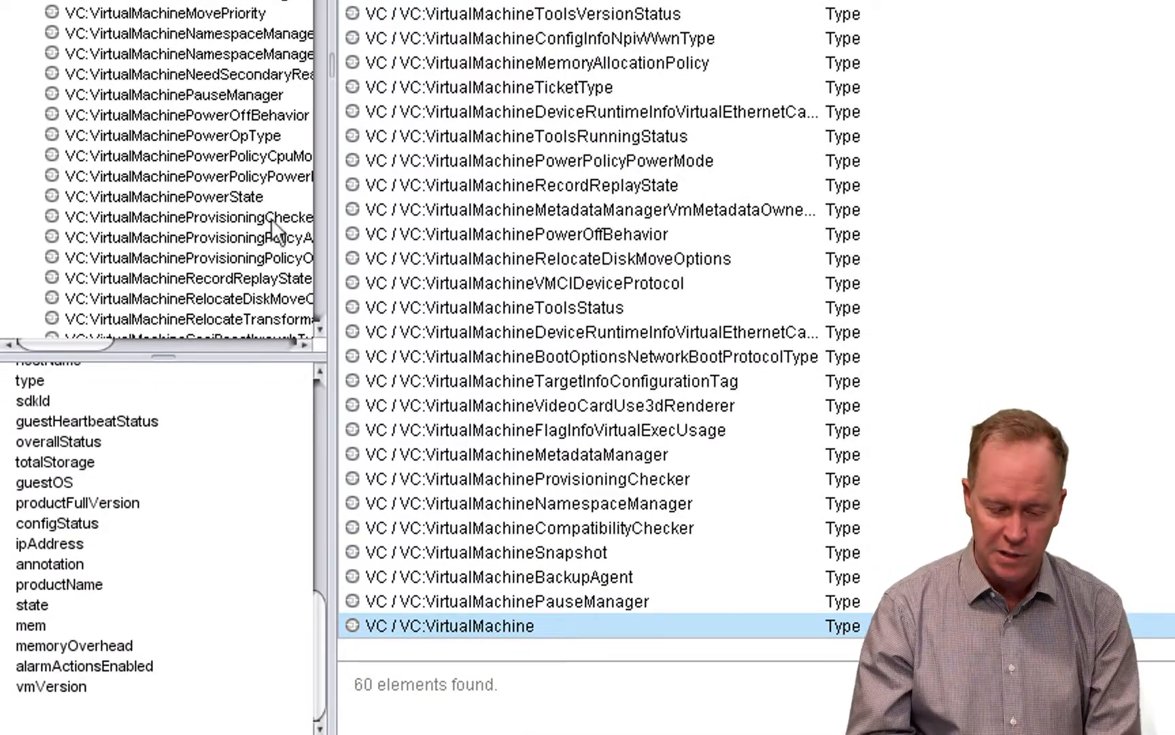
- View the start of the VC:VirtualMachine description, and follow its scripting object link to VcVirtualMachine and its attributes
drag(322, 631, 318, 386)
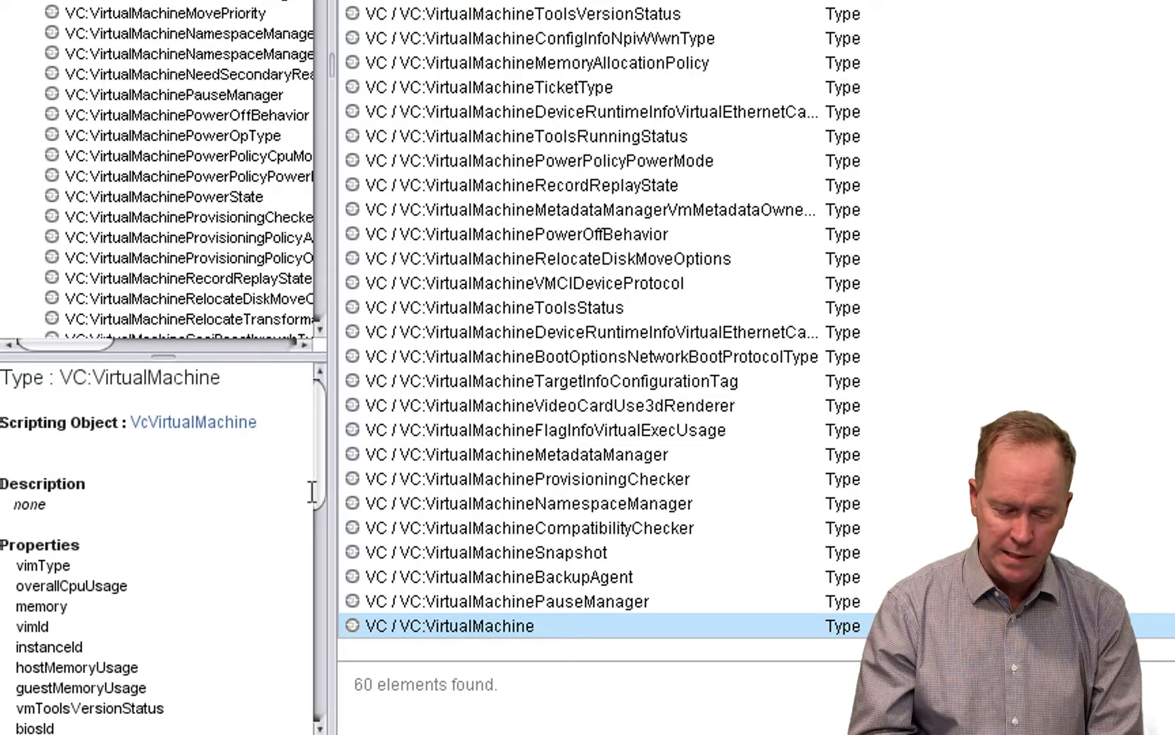
mouse_move(322, 491)
mouse_down()
mouse_move(312, 699)
mouse_move(322, 403)
mouse_up()
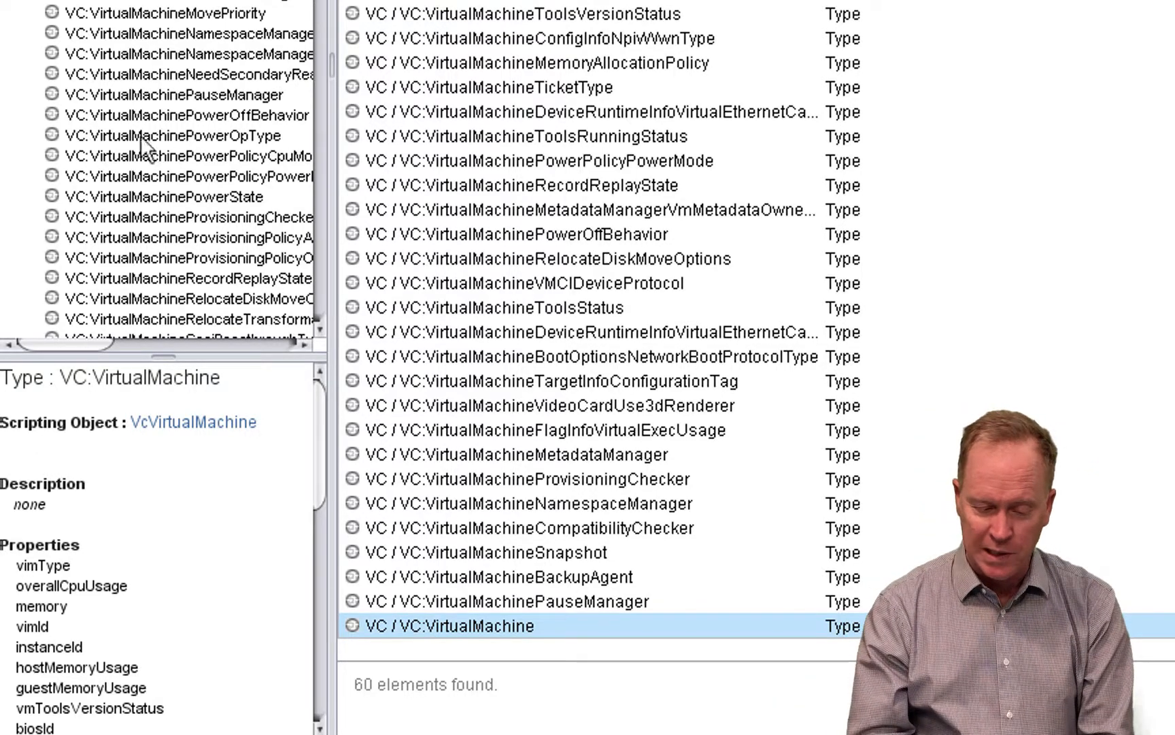
click(194, 423)
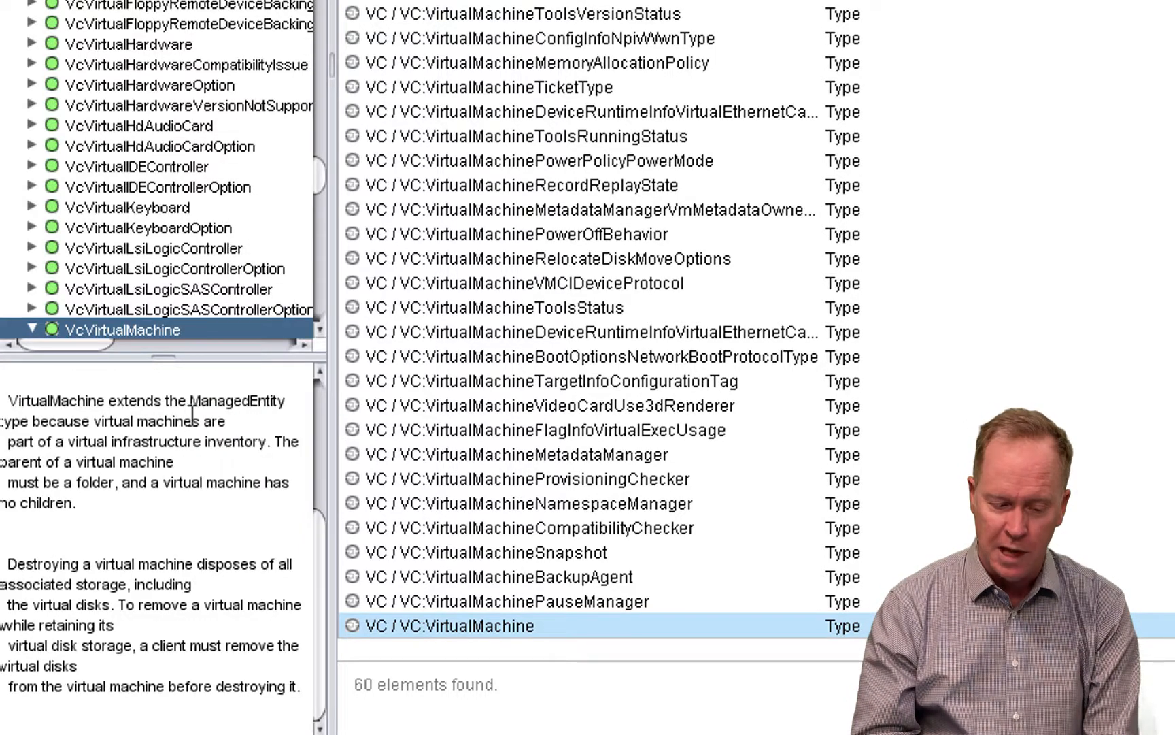
scroll(316, 329, down, 6)
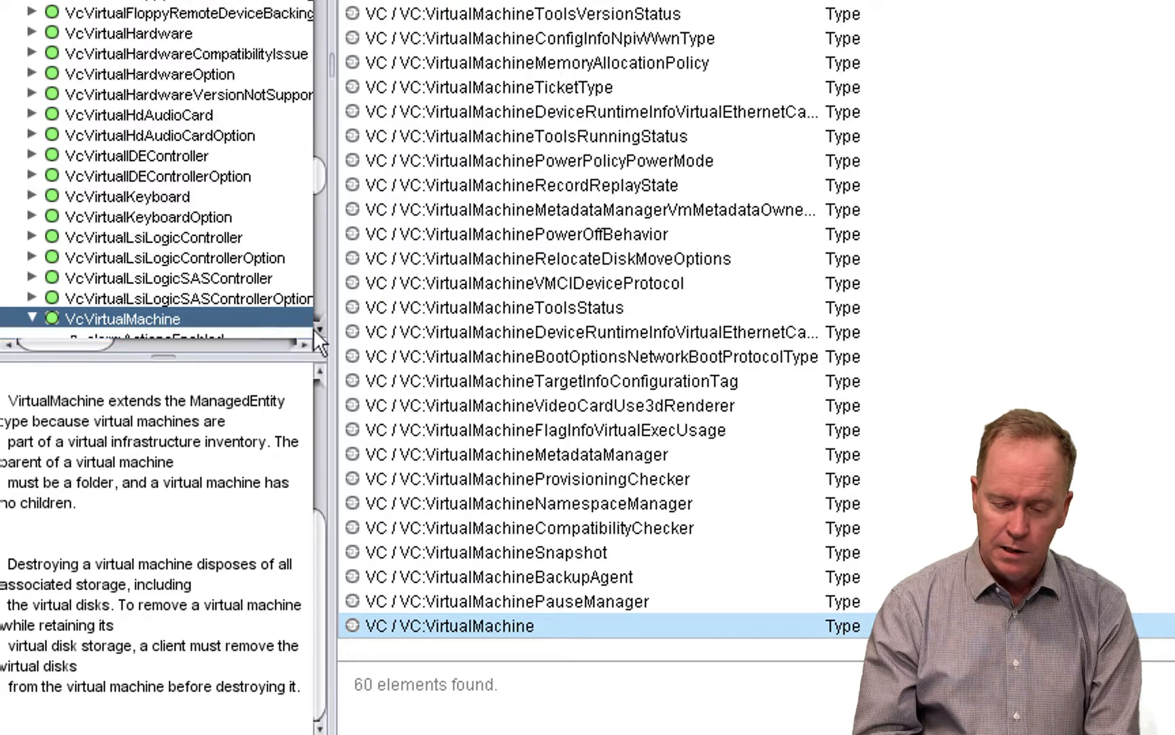
scroll(316, 328, down, 1)
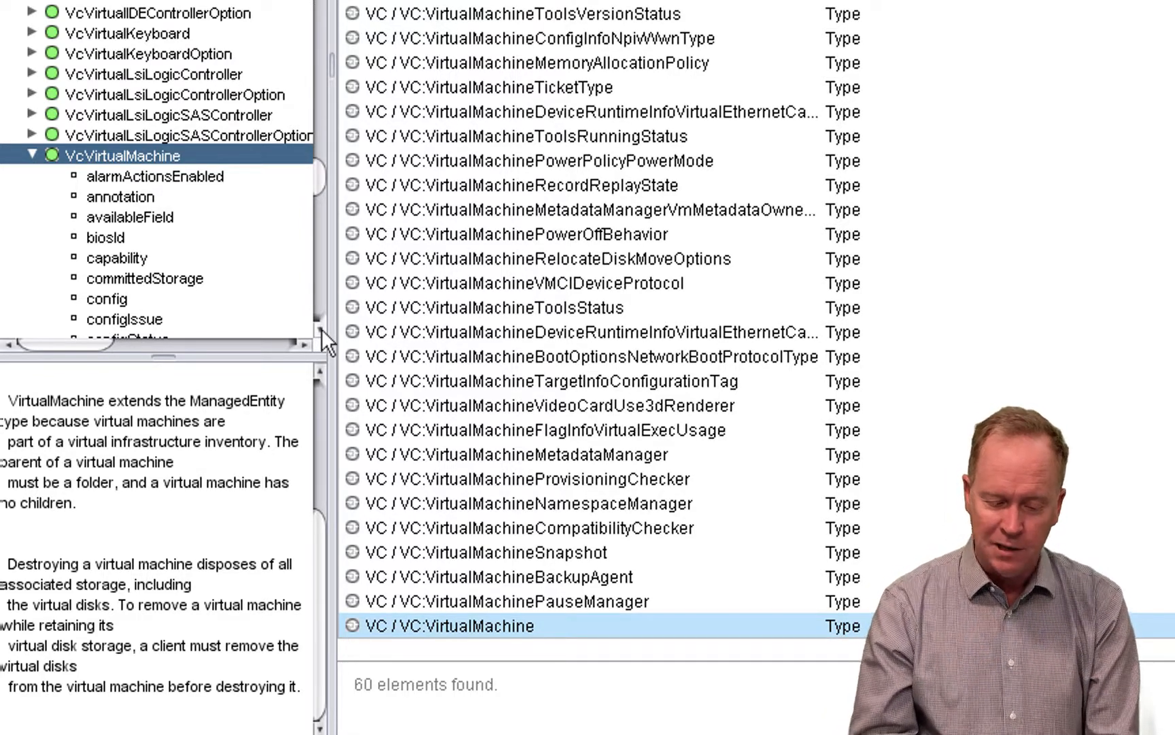
scroll(319, 330, down, 5)
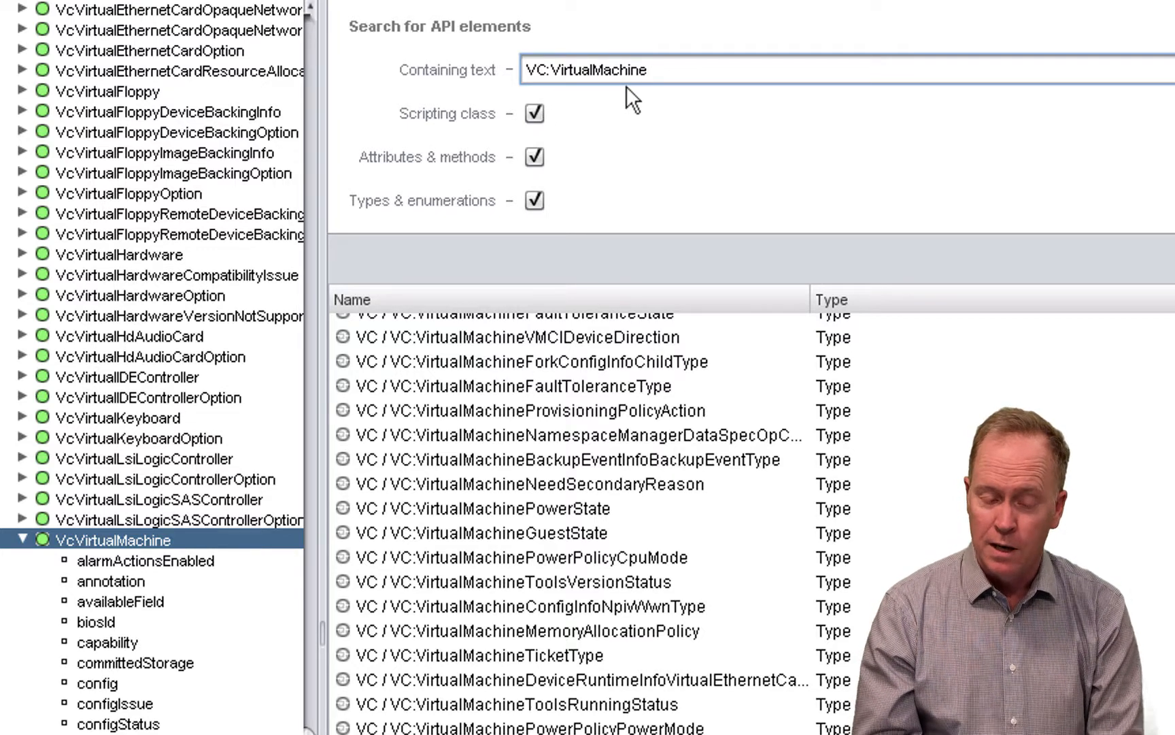
- Remove the colon from the search text and search the API elements for VCVirtualMachine
key(Left)
key(Left)
key(Left)
key(Left)
key(Left)
key(Left)
key(Left)
key(Left)
key(Left)
key(Left)
key(Left)
key(Left)
key(Left)
key(Left)
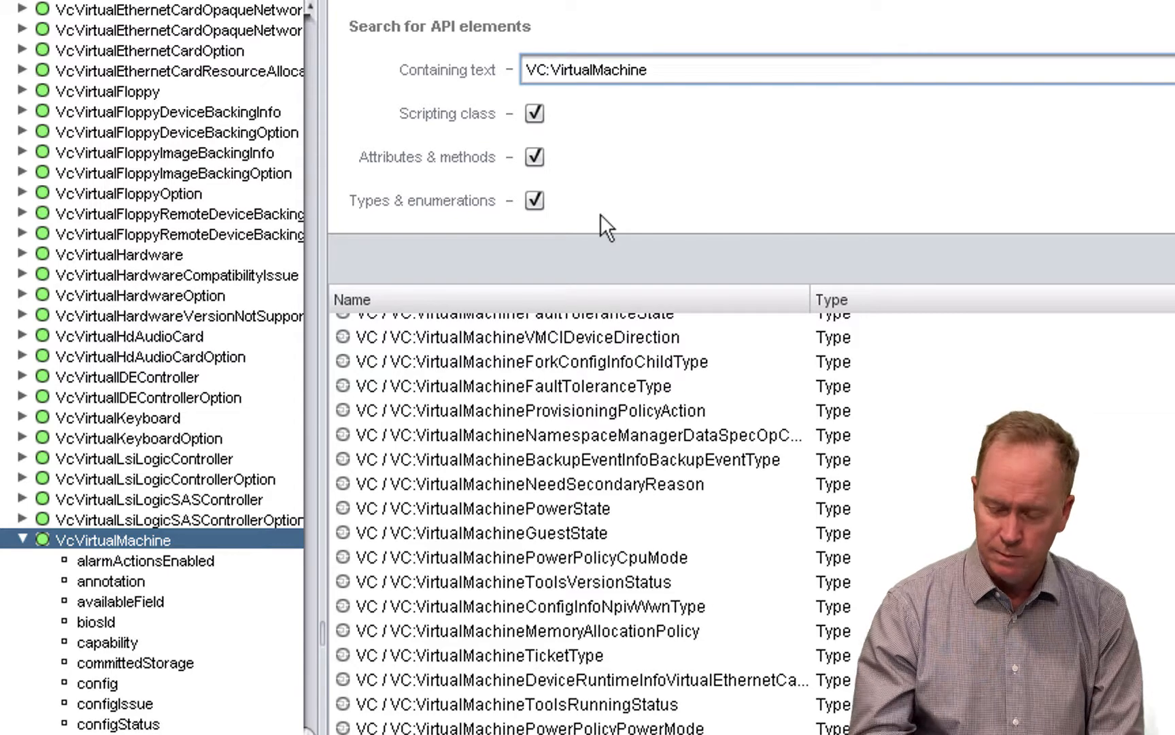
key(BackSpace)
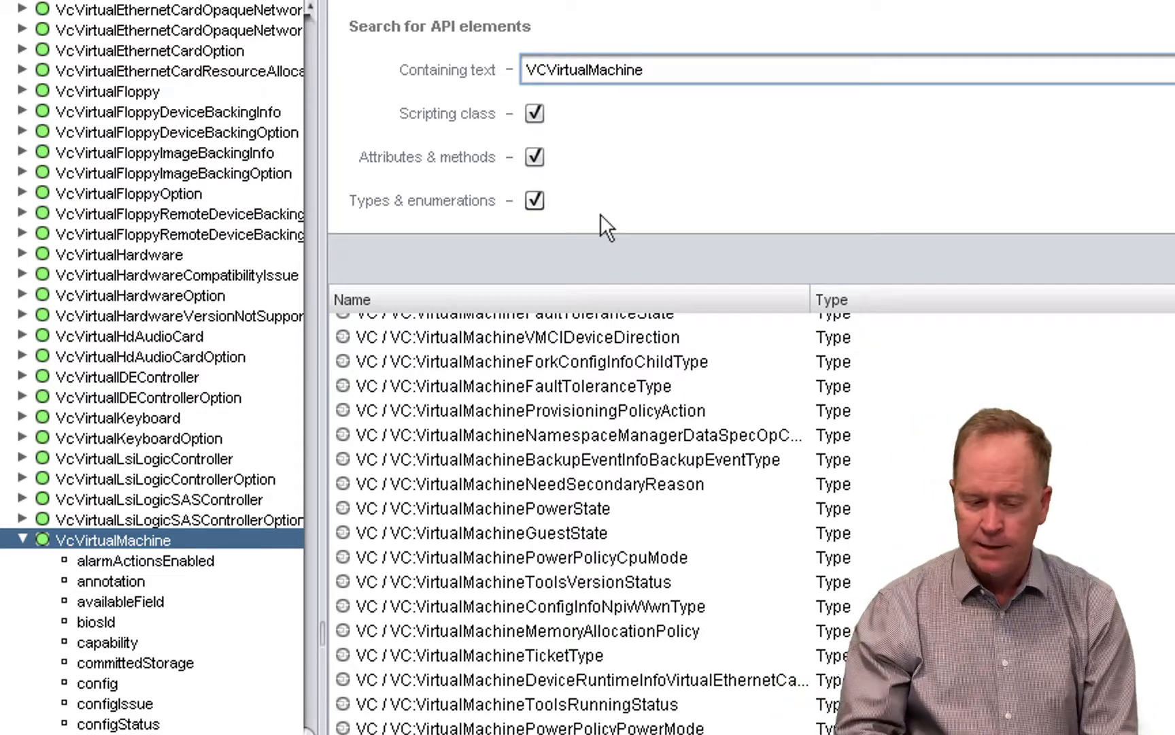
key(Return)
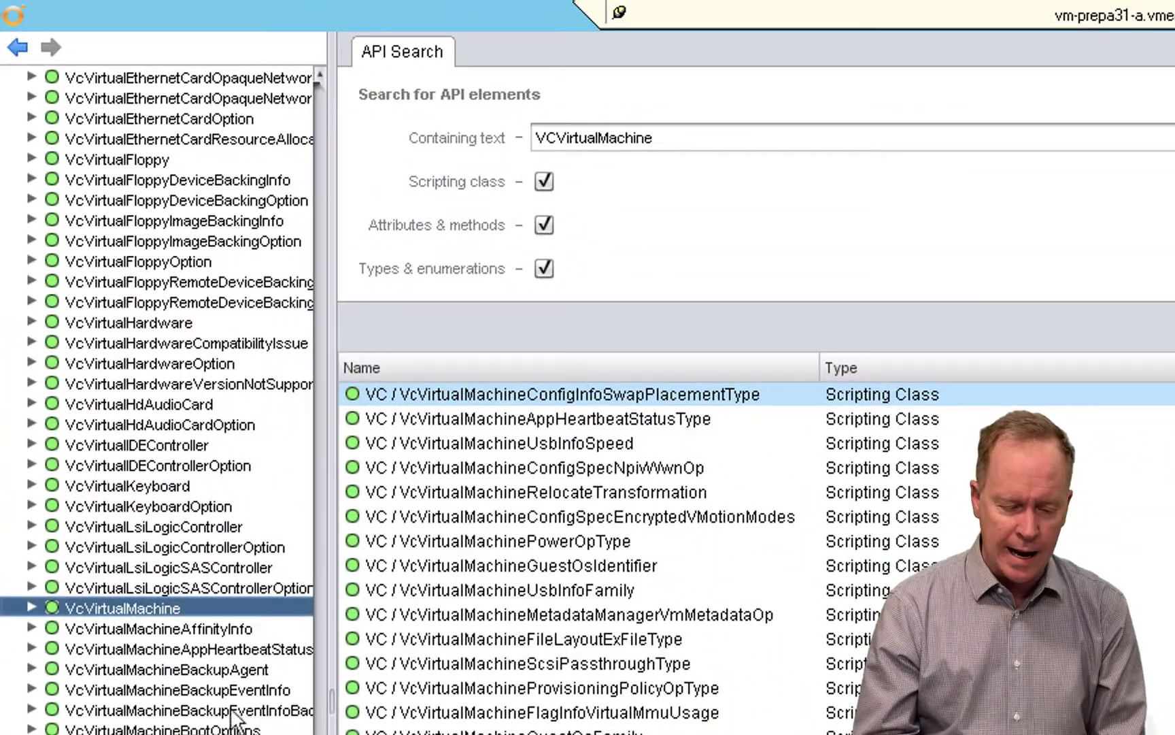
- Expand the VcVirtualMachine object in the API tree and view its name and cpu attributes
click(30, 606)
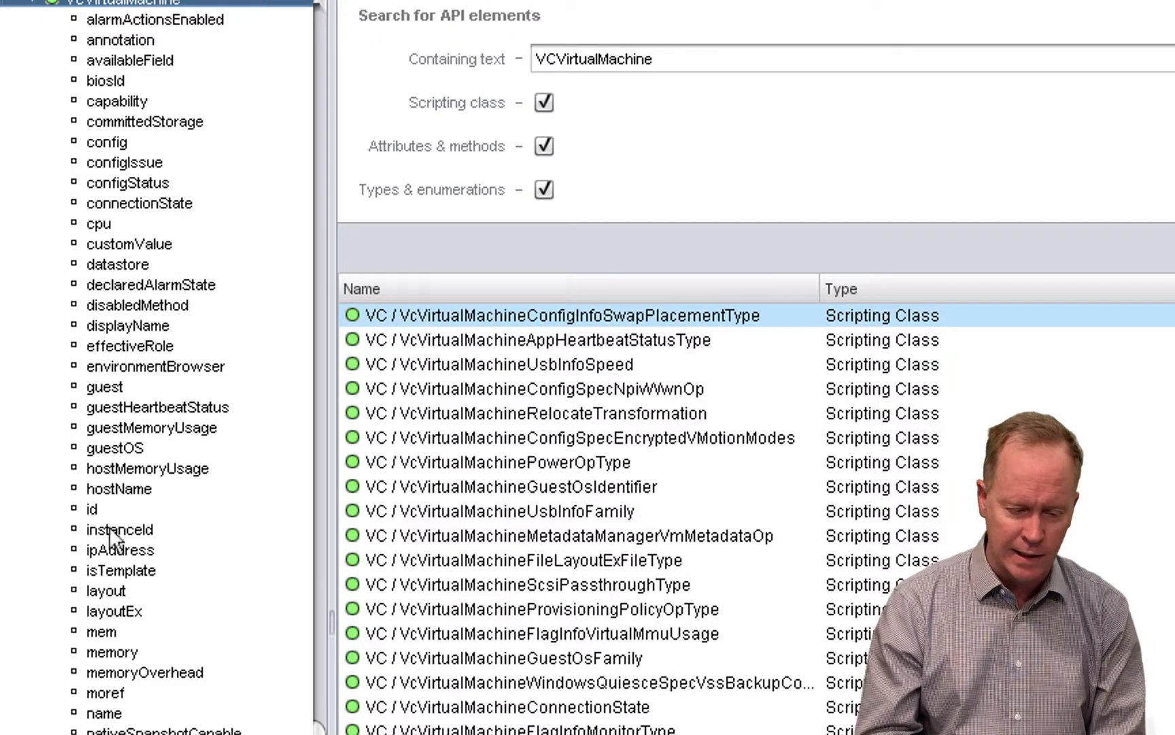
click(116, 714)
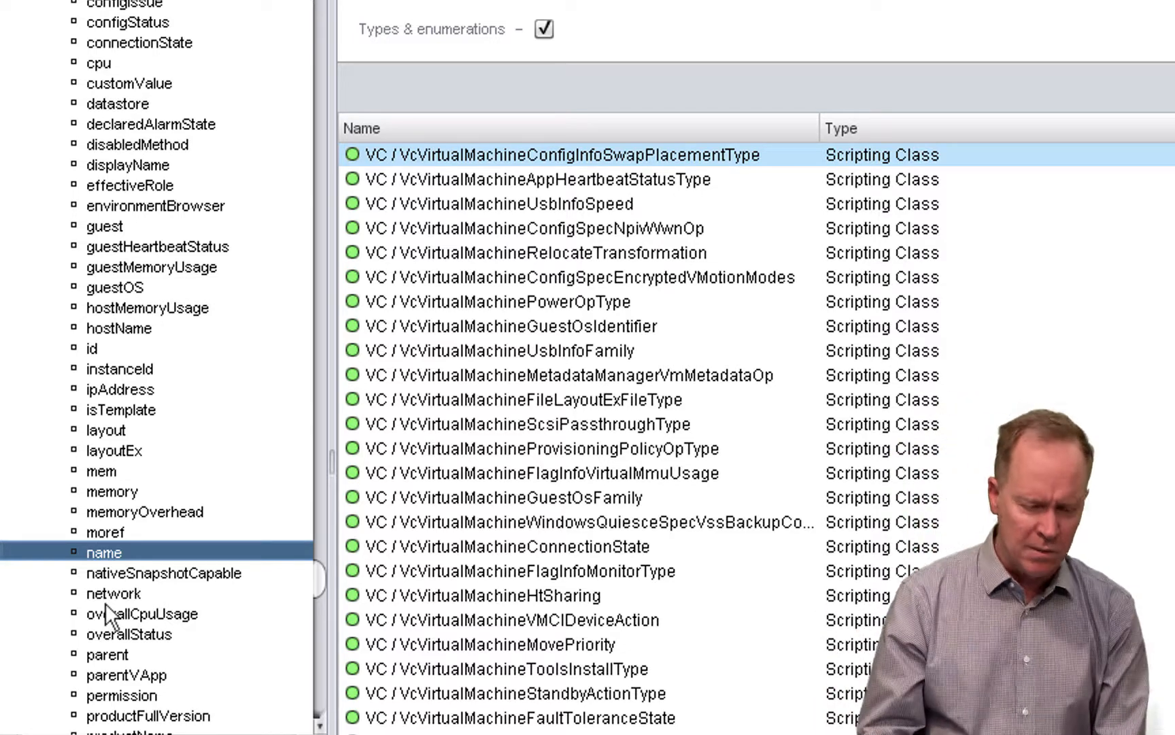
click(105, 60)
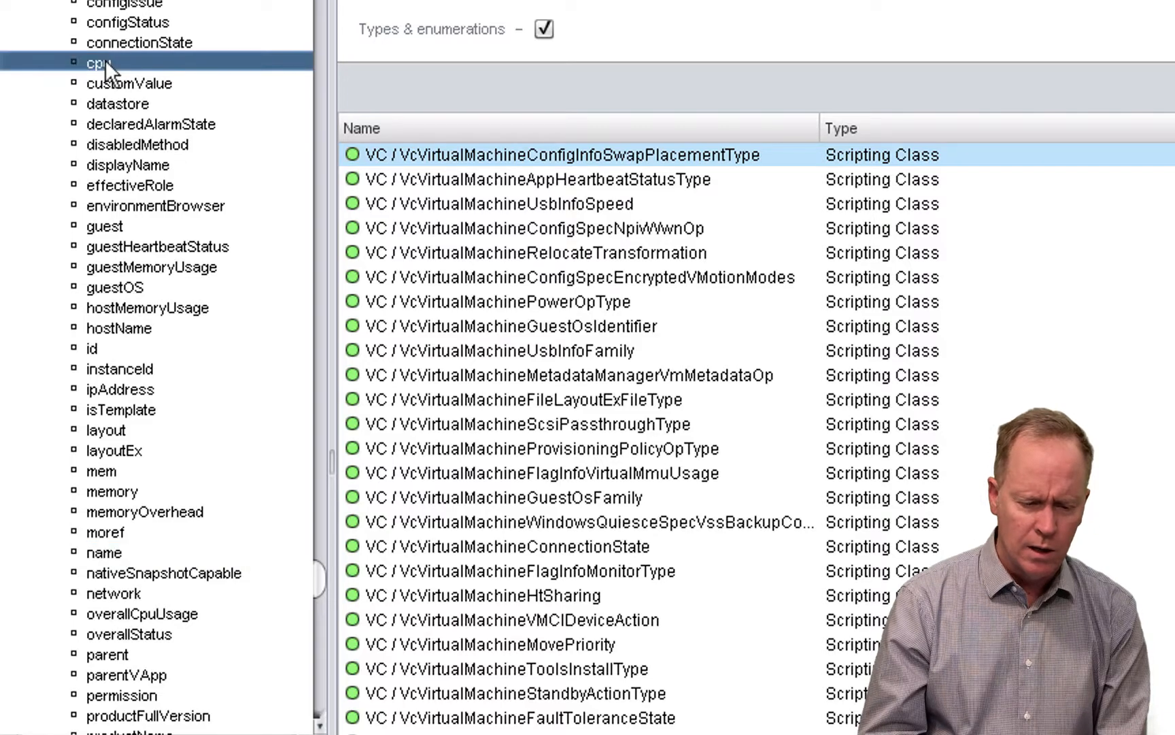
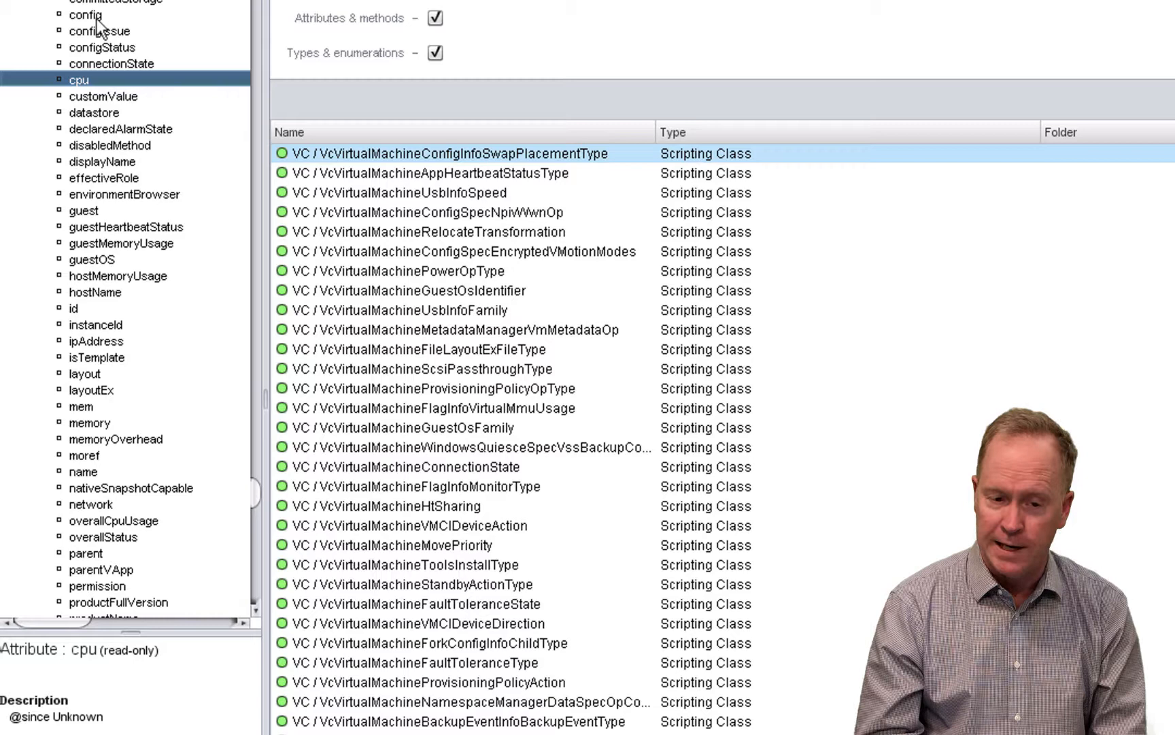
- View the config attribute of VcVirtualMachine, follow its return type to VcVirtualMachineConfigInfo, and expand that object in the API tree
click(85, 14)
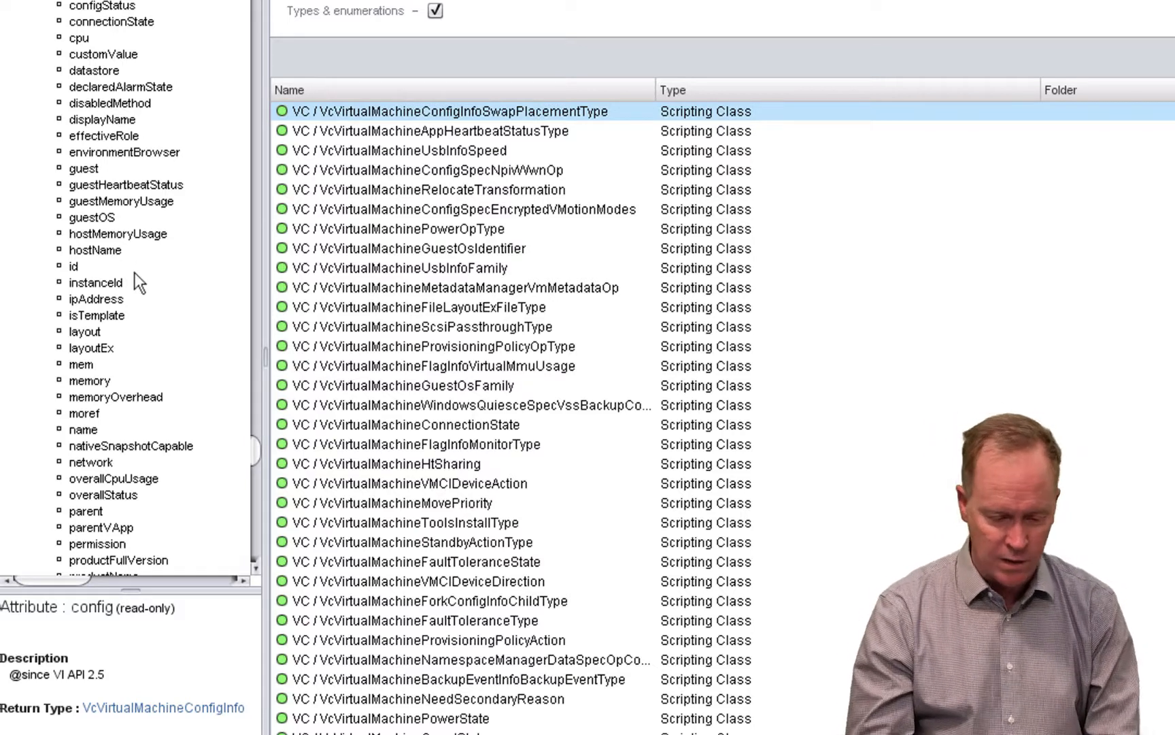
click(172, 711)
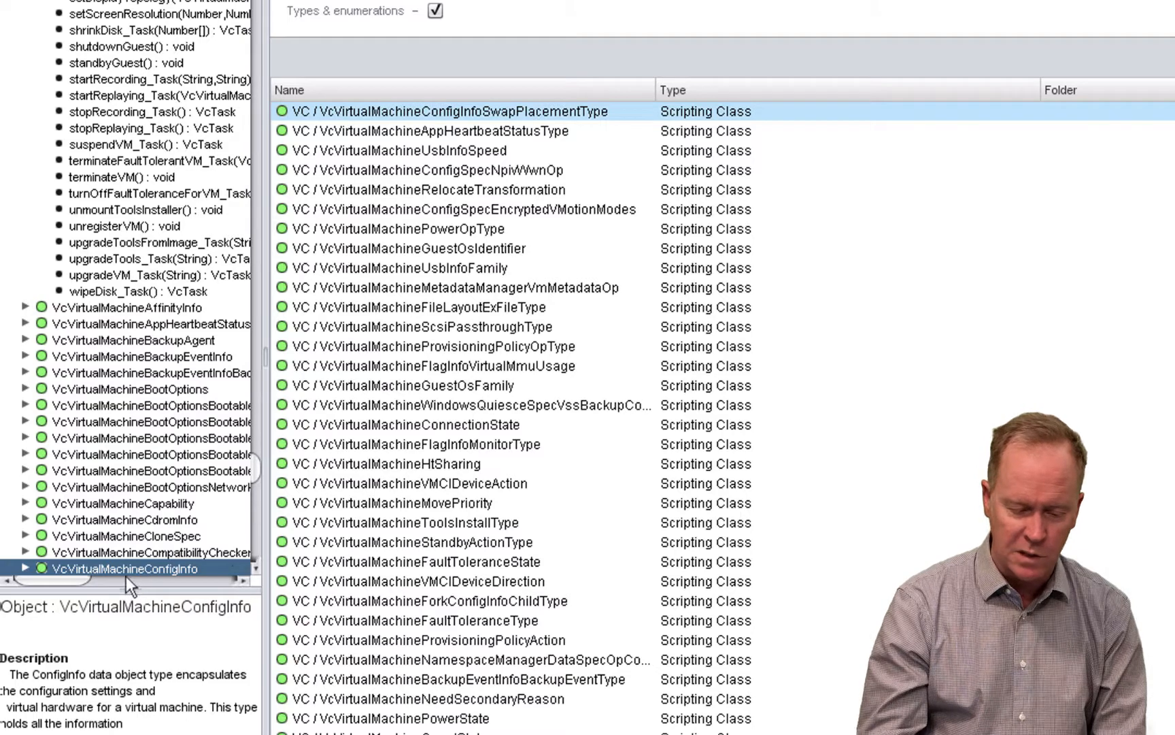
click(23, 566)
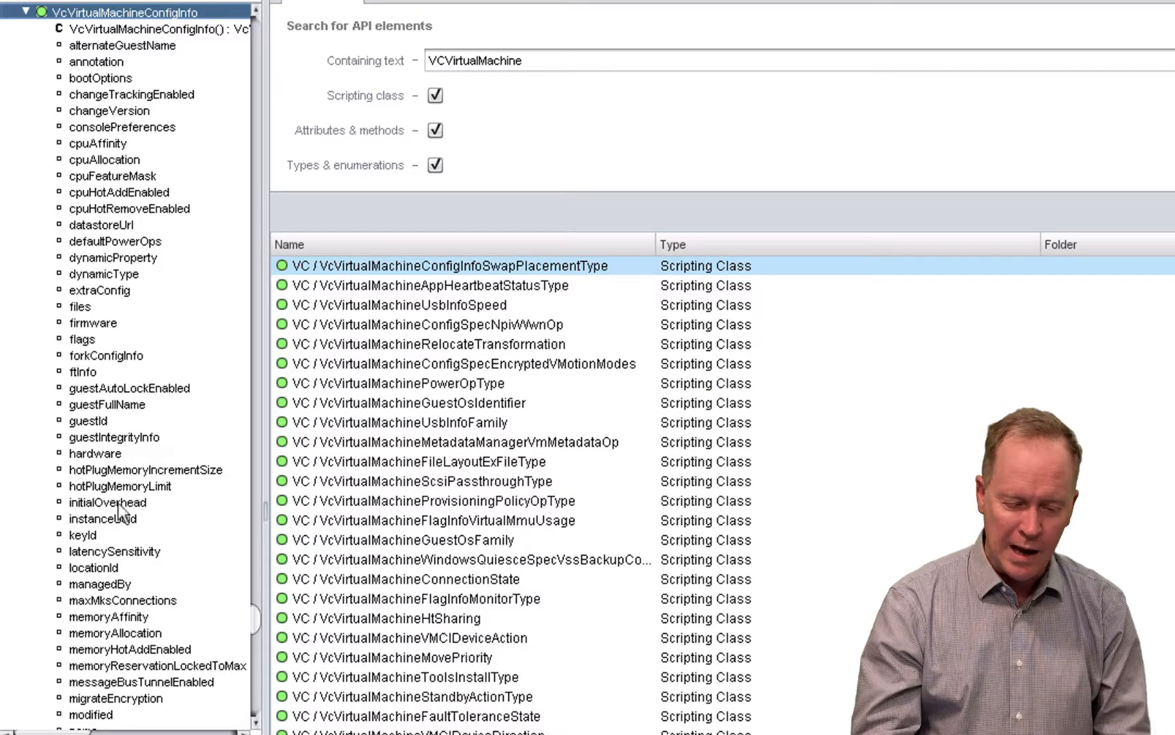
- Follow the hardware attribute to VcVirtualHardware, expand it, and view its numCPU, memoryMB and device attributes
click(95, 453)
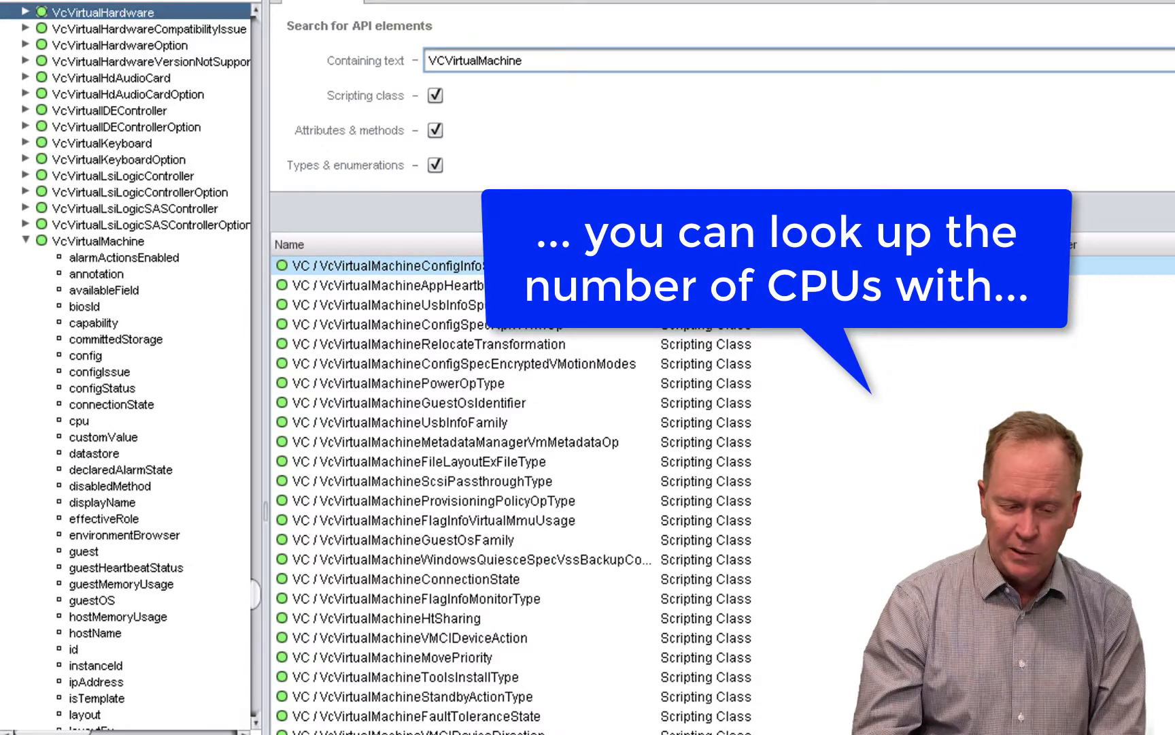
click(24, 12)
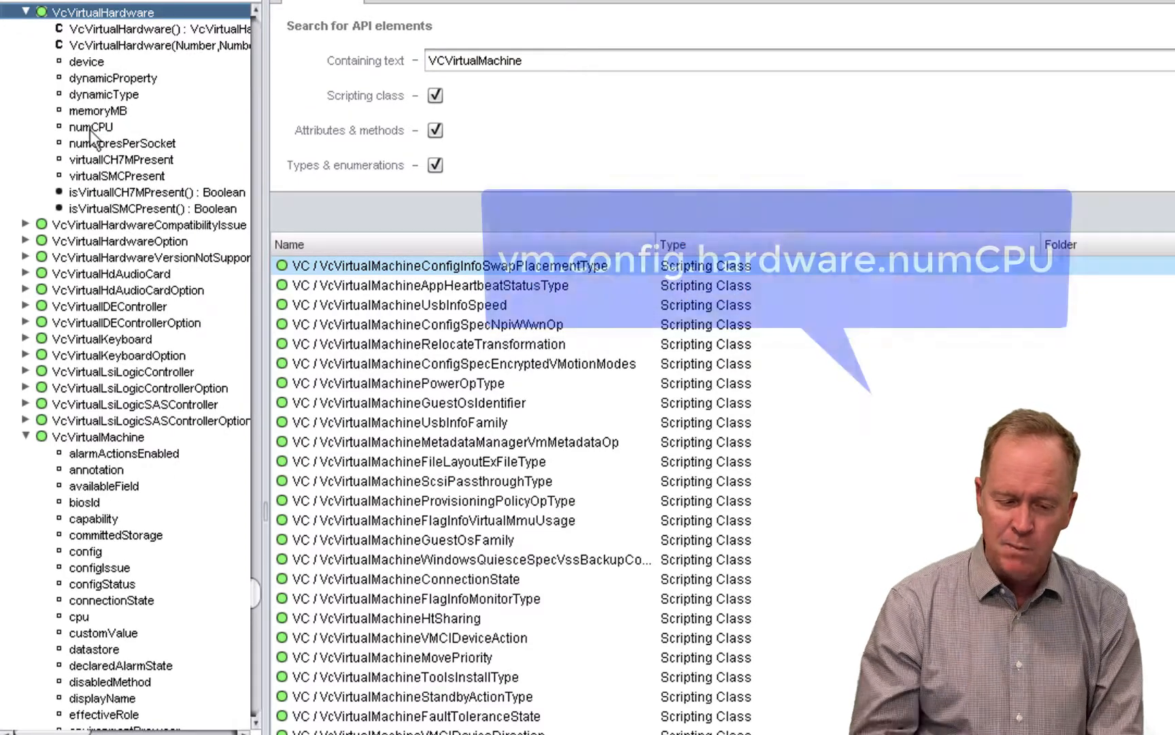
click(90, 130)
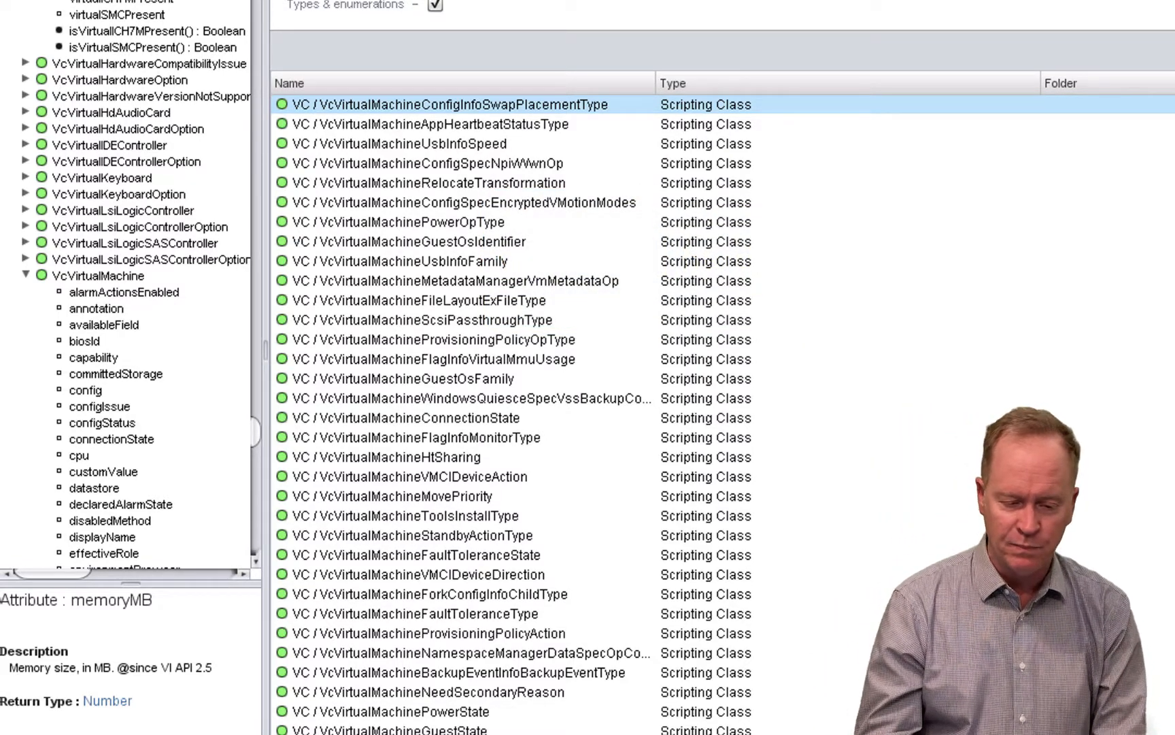
click(104, 10)
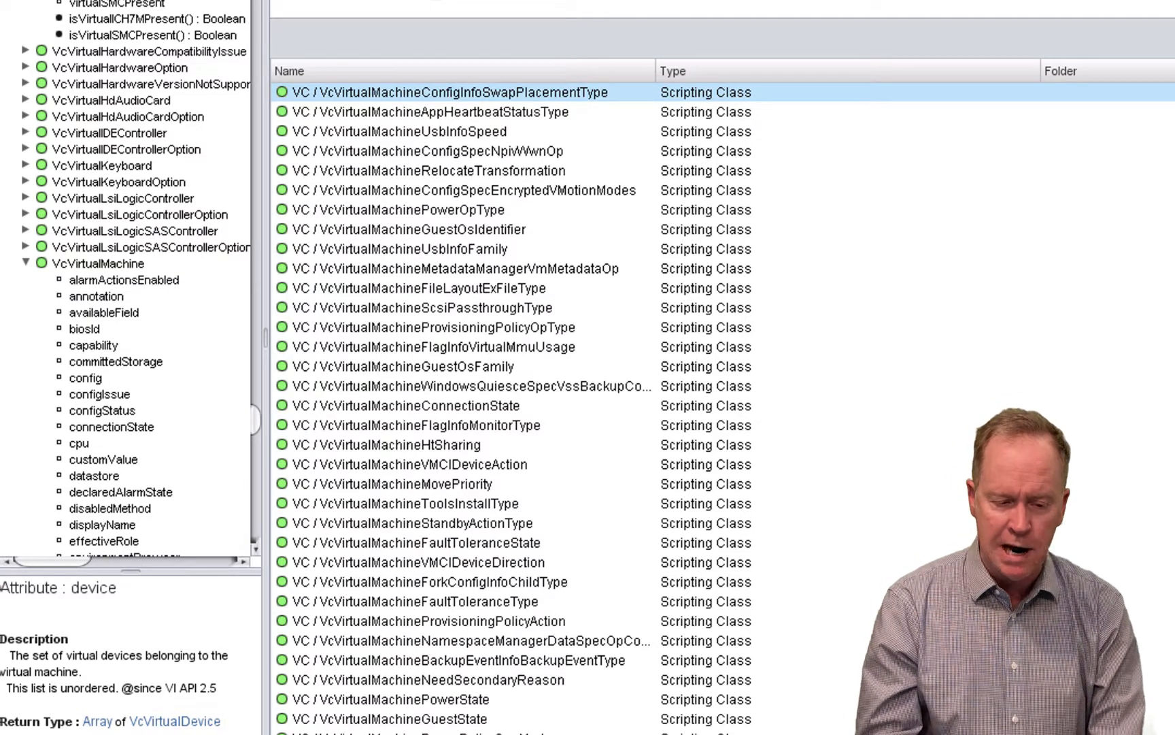
click(88, 0)
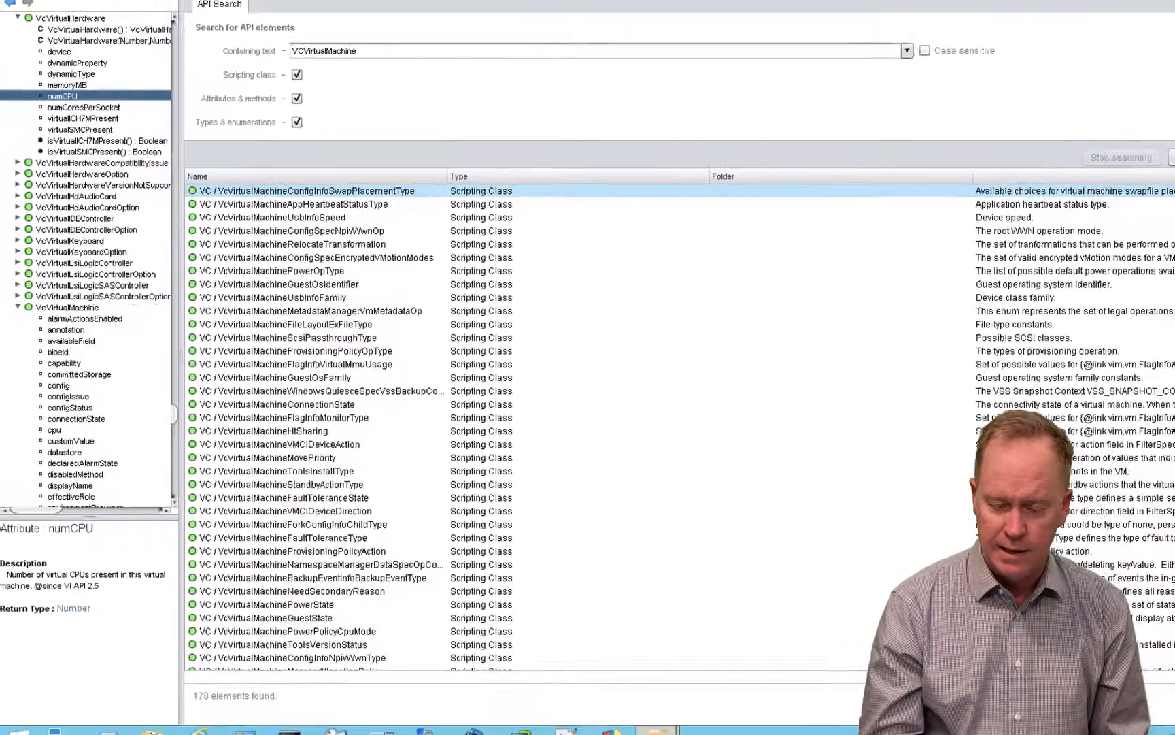
- Switch to the VMware vRealize Orchestrator client window and show the workflow tree in Design mode
mouse_move(621, 726)
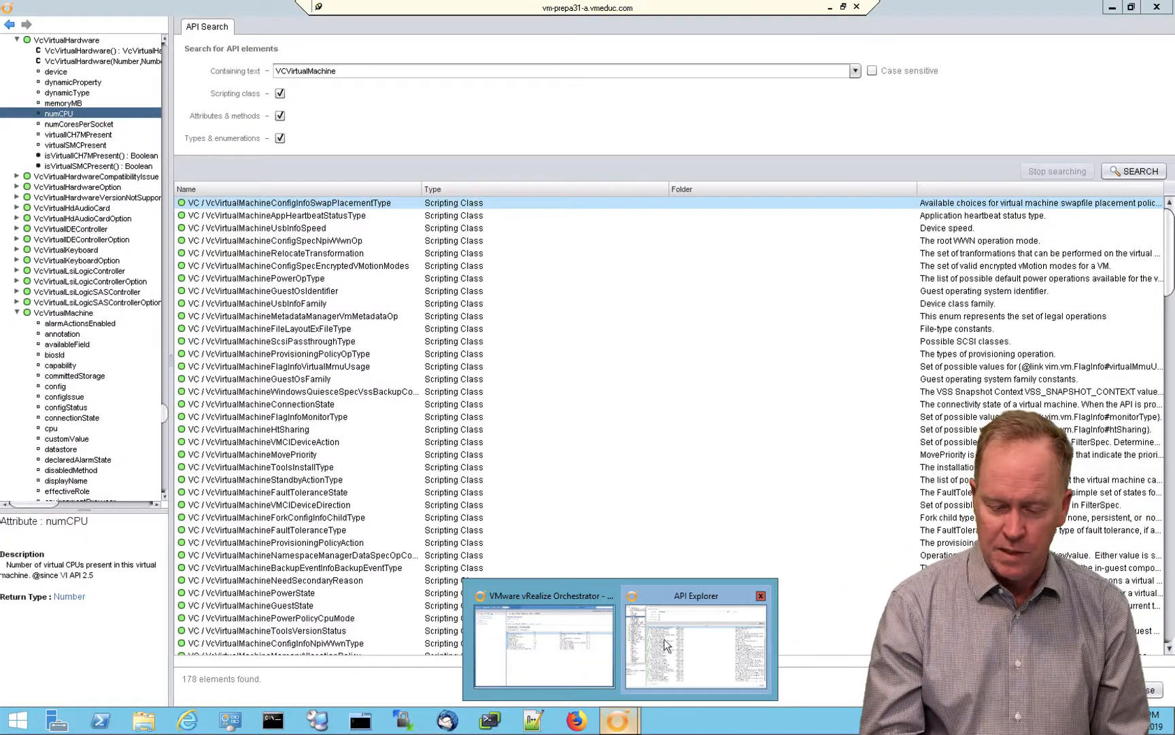
click(576, 640)
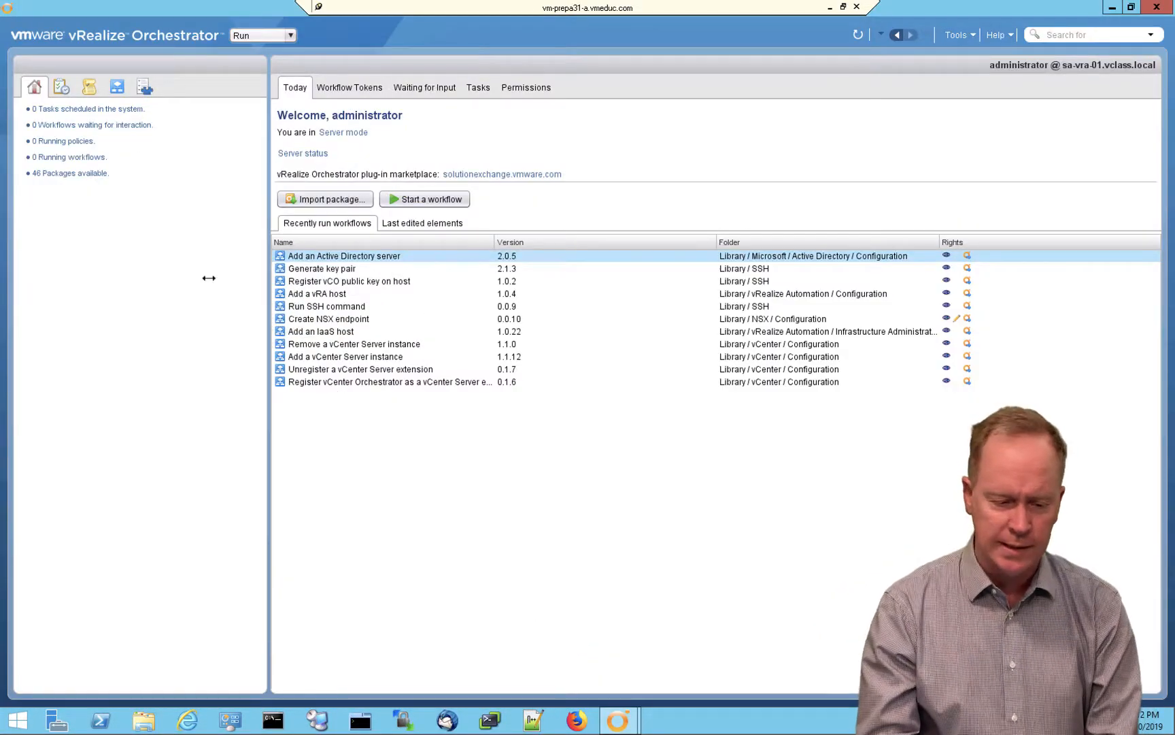
click(262, 37)
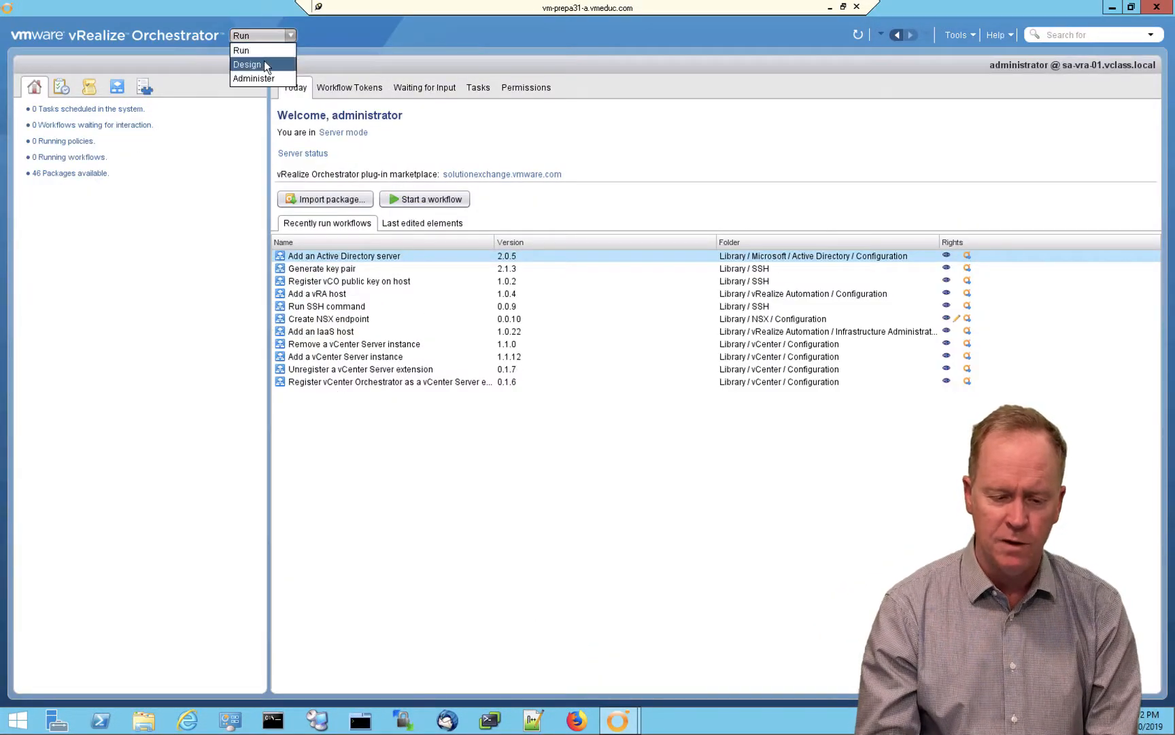
click(263, 64)
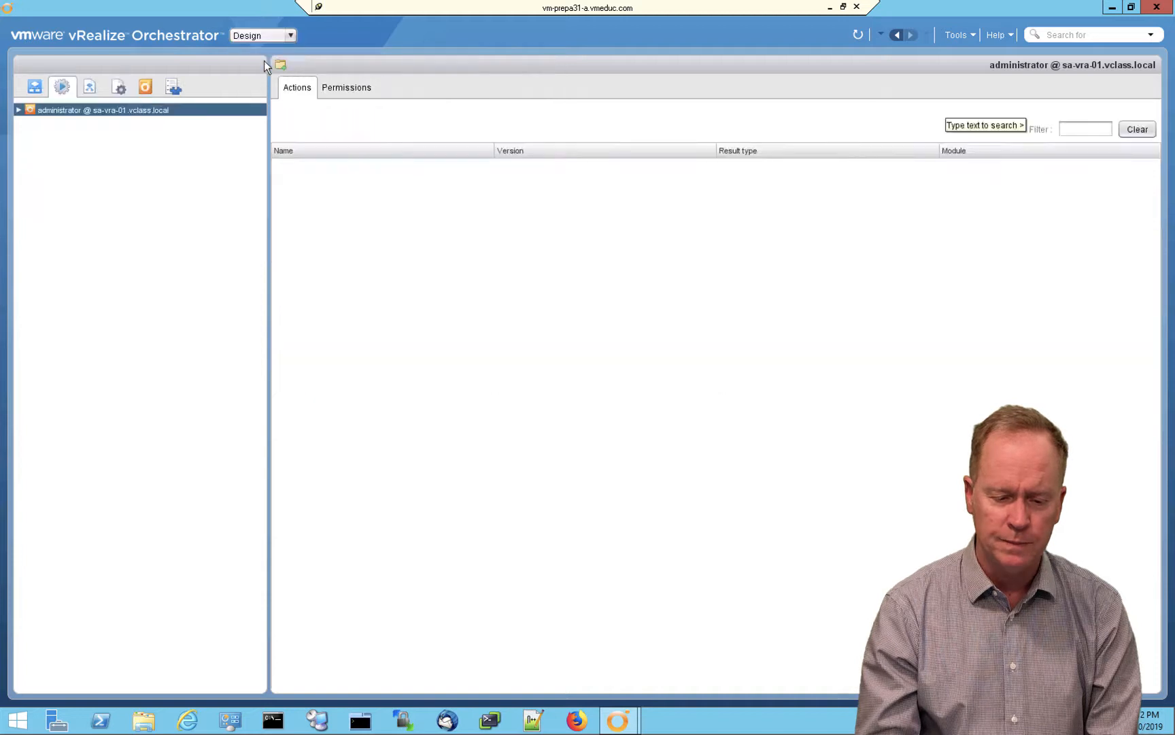
click(34, 87)
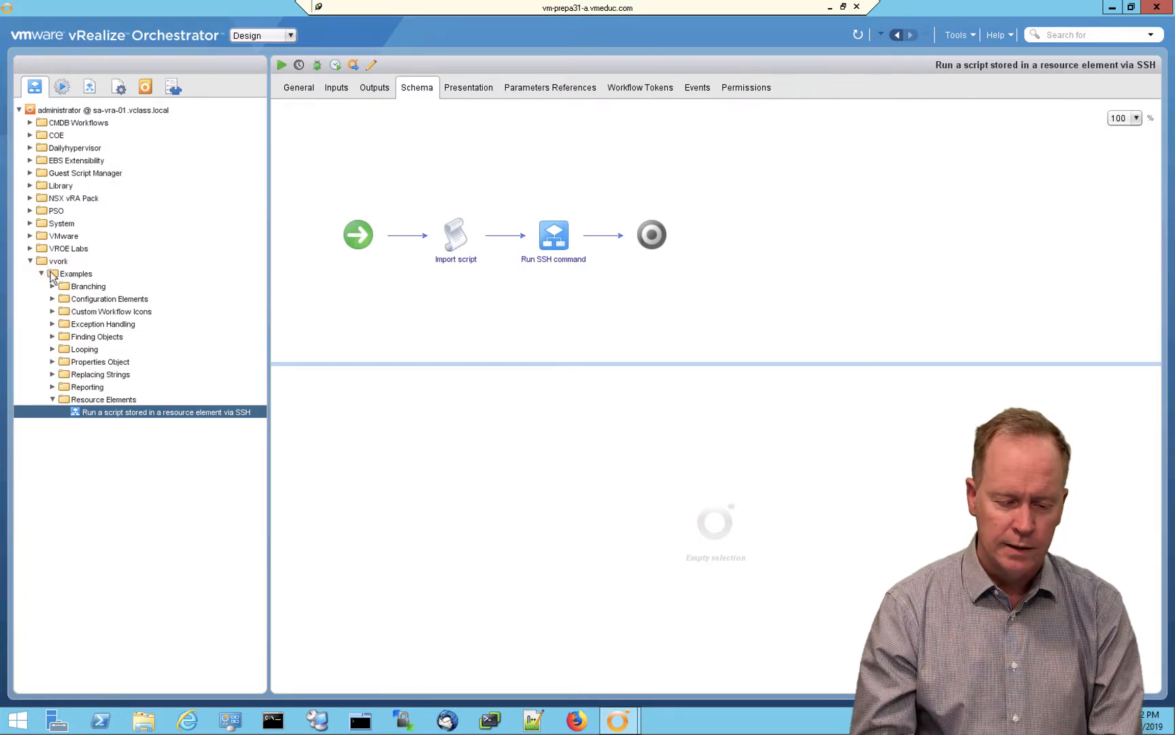
- Create a new workflow named "The API Explorer is Awesome" in the Examples folder
right_click(52, 274)
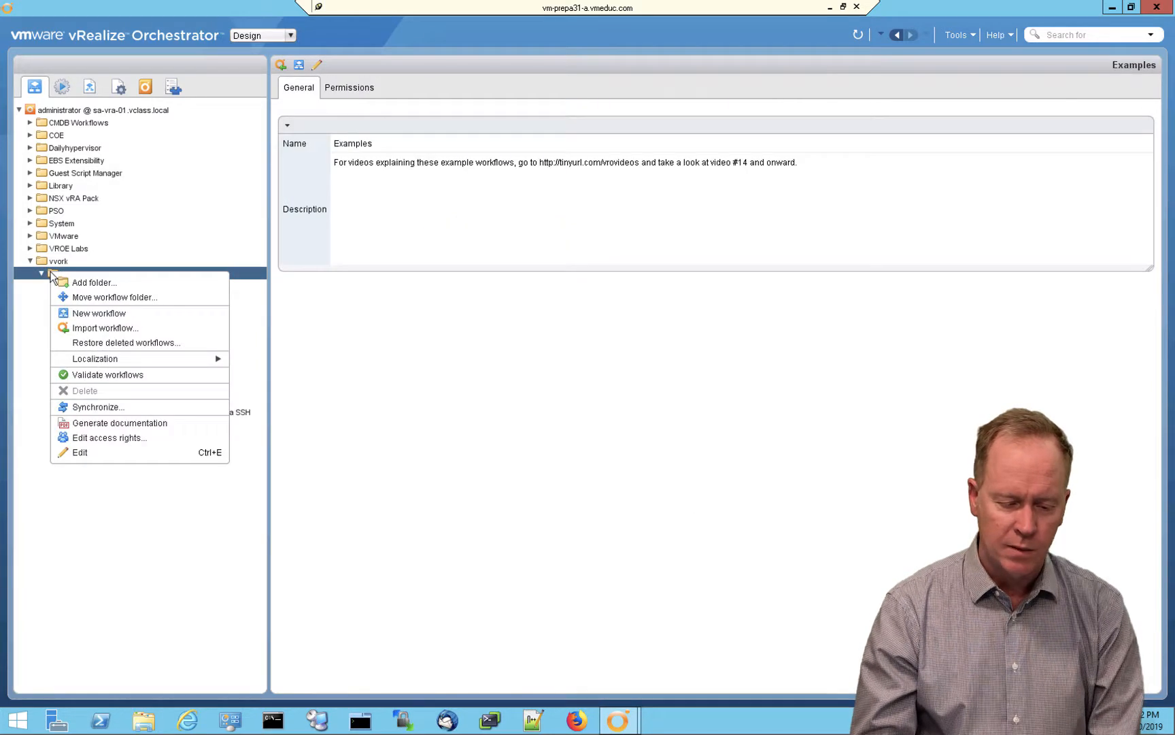
click(89, 313)
text(x)
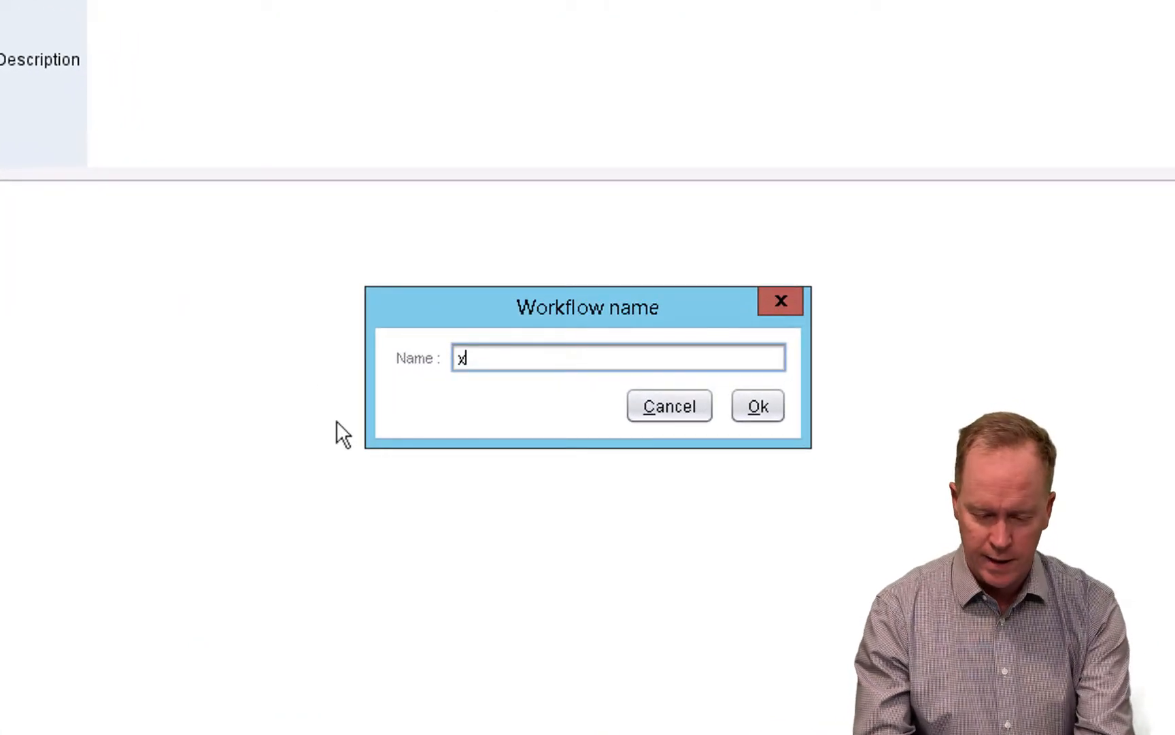
key(BackSpace)
text(The API Expor)
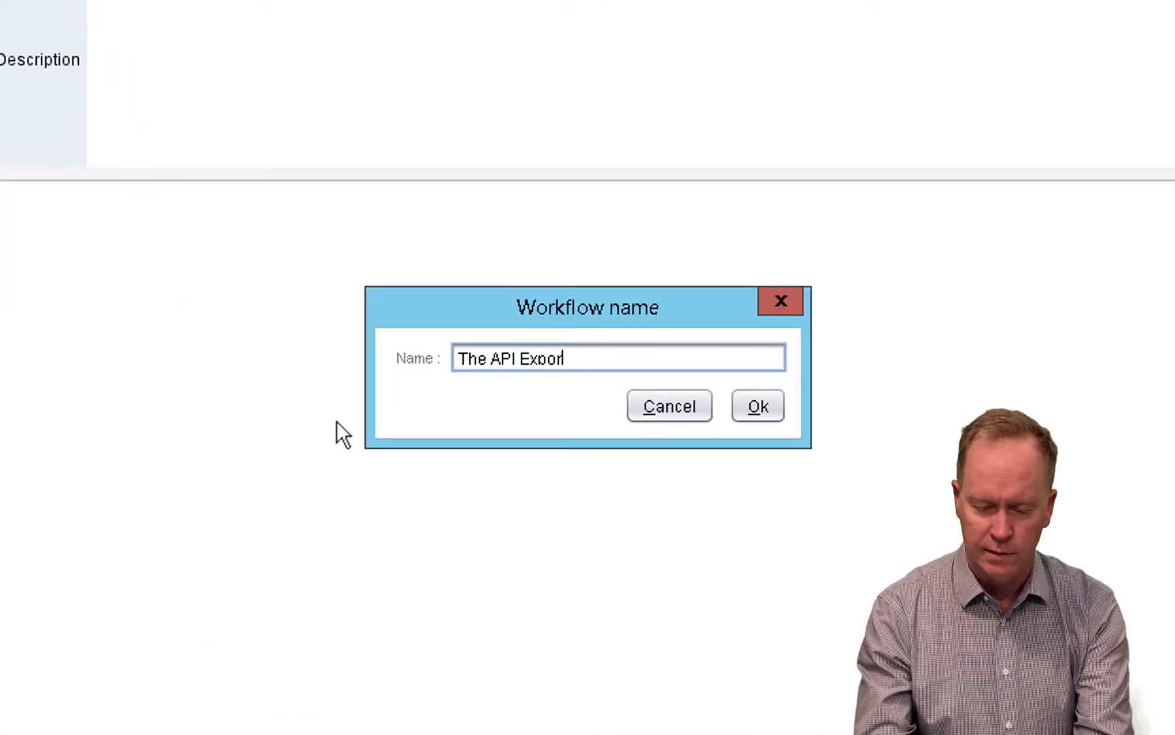
key(BackSpace)
key(BackSpace)
text(lorer)
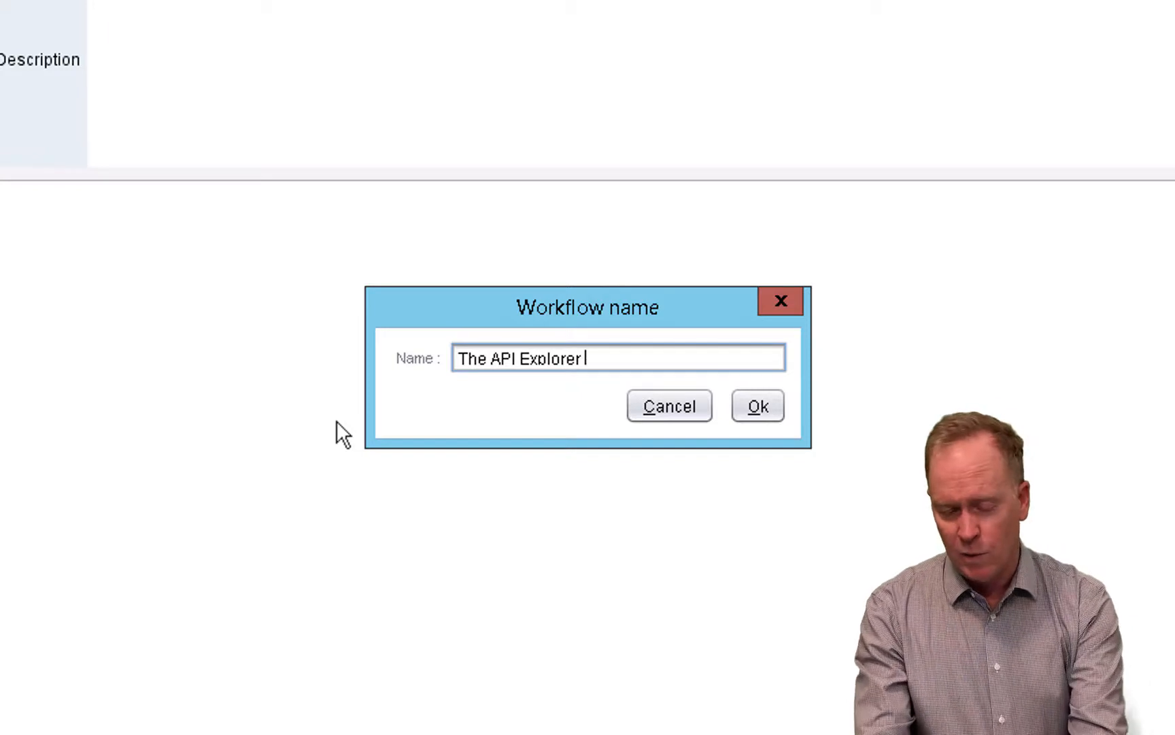
text( is Awe)
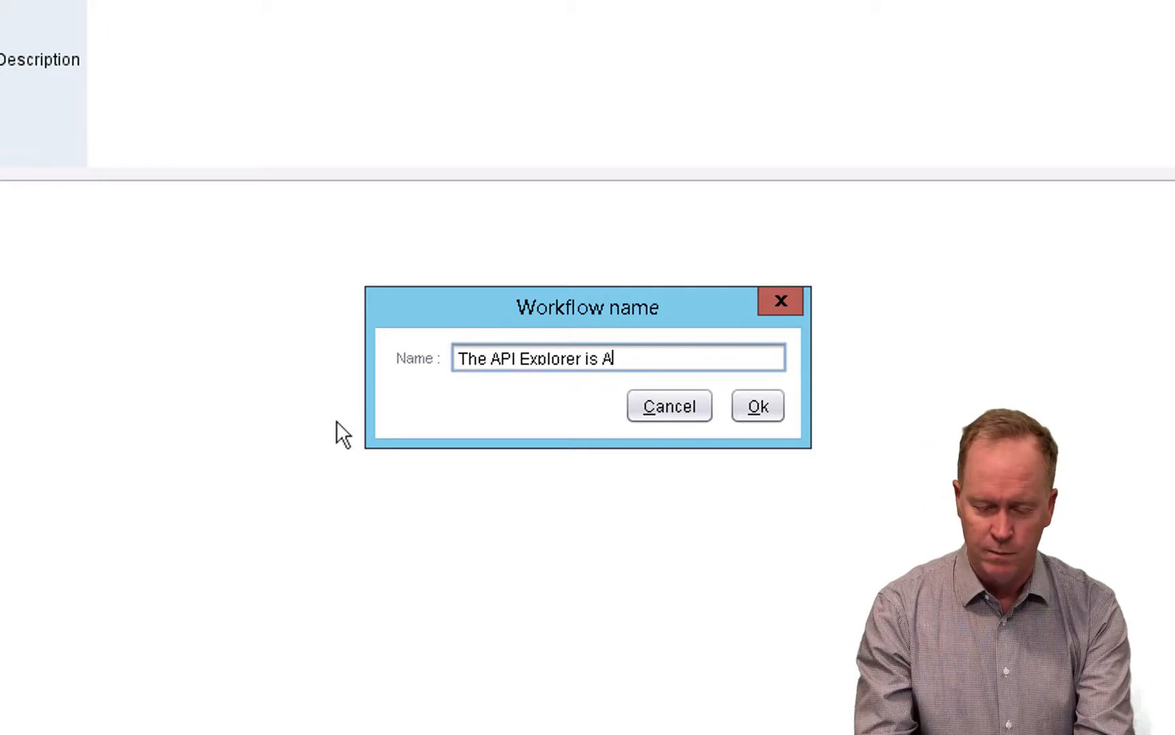
text(some)
key(Return)
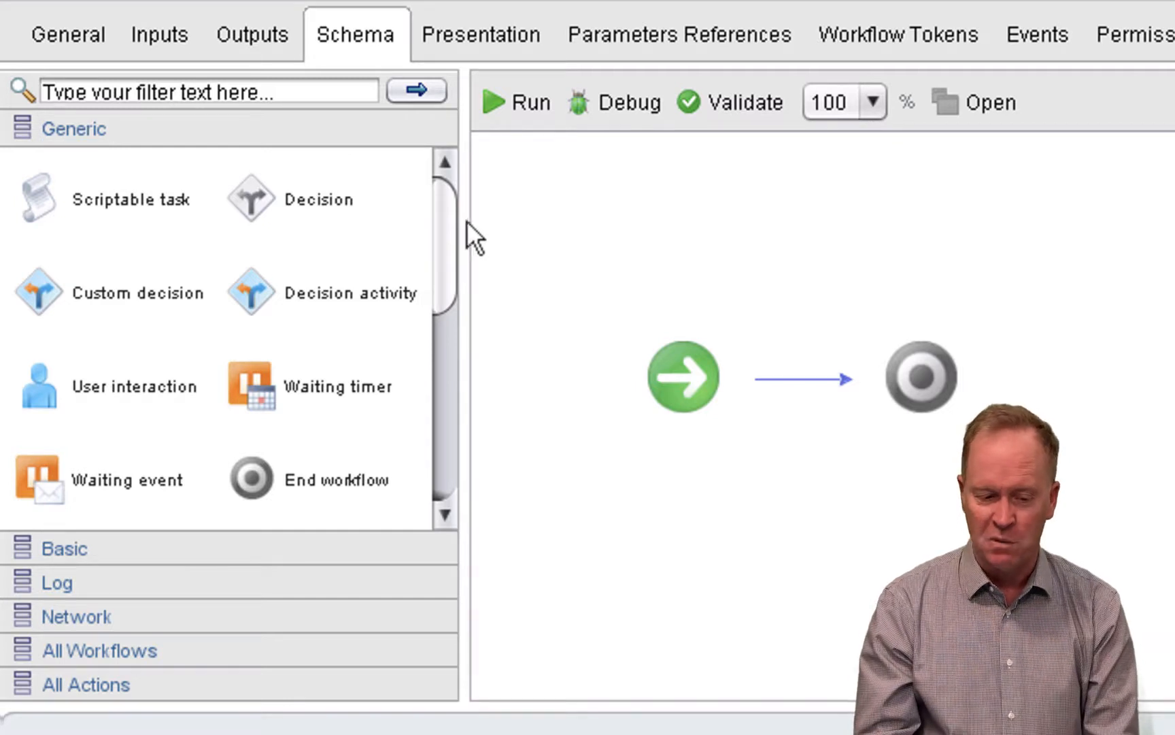
- Add an input parameter to the workflow and name it vm
click(165, 41)
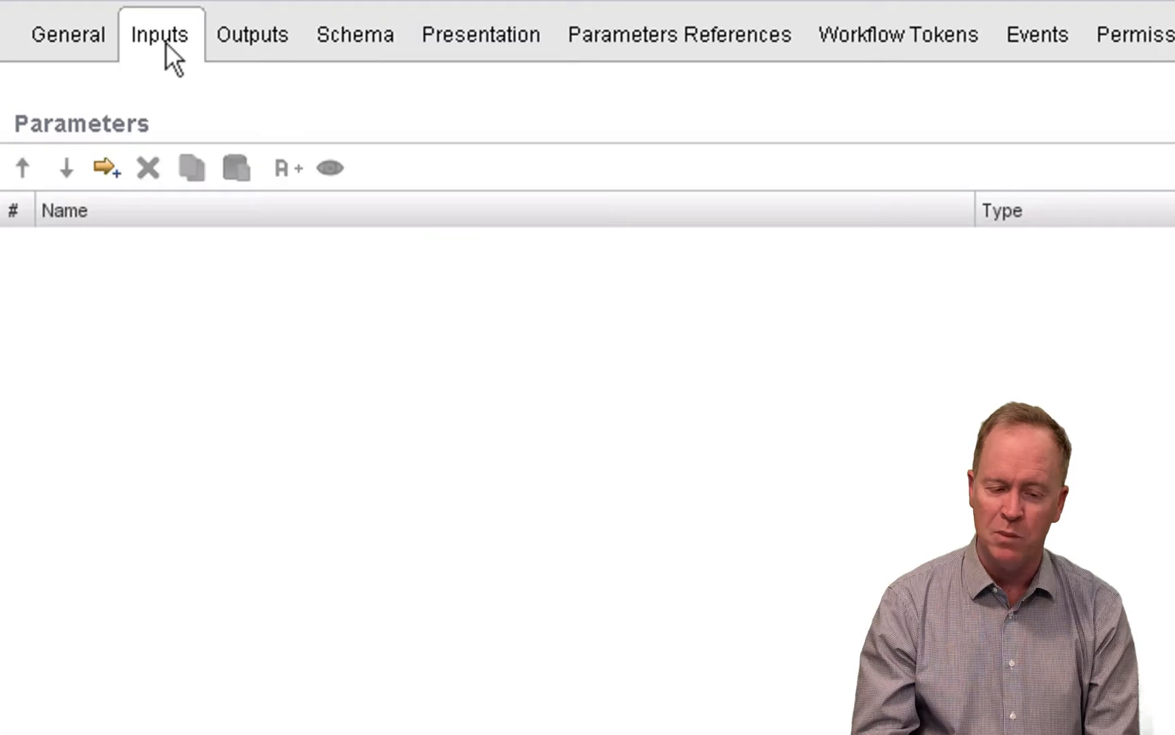
click(105, 171)
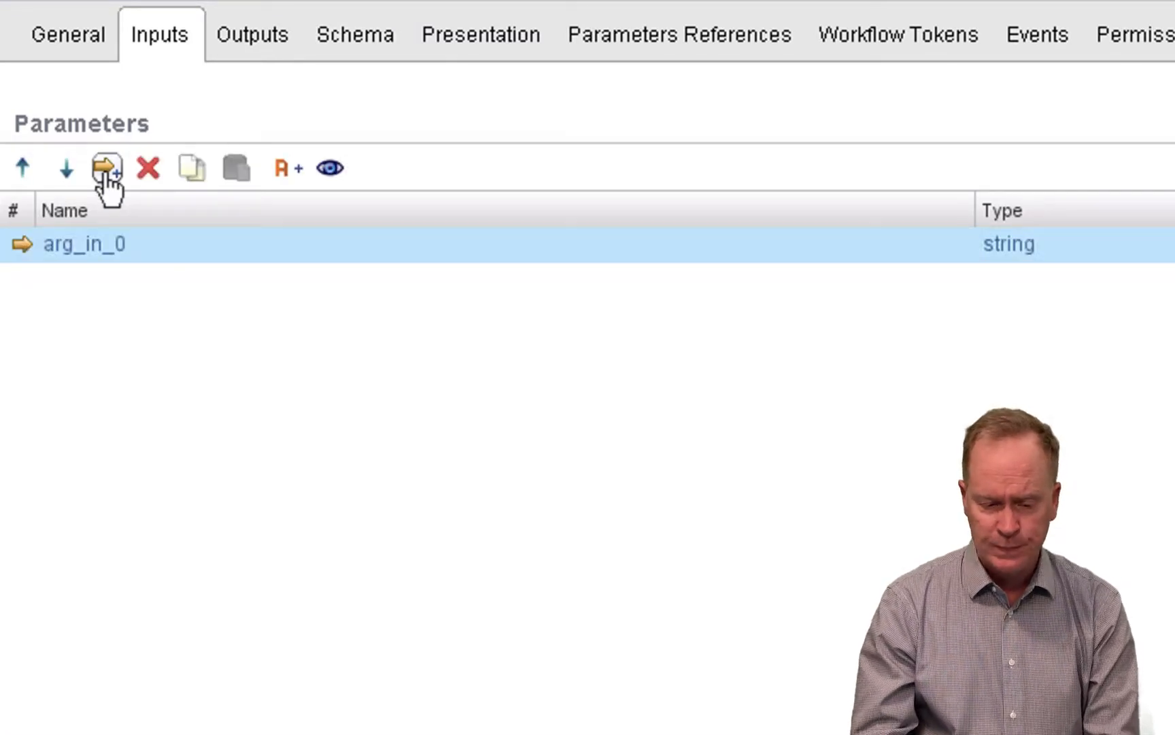
click(100, 246)
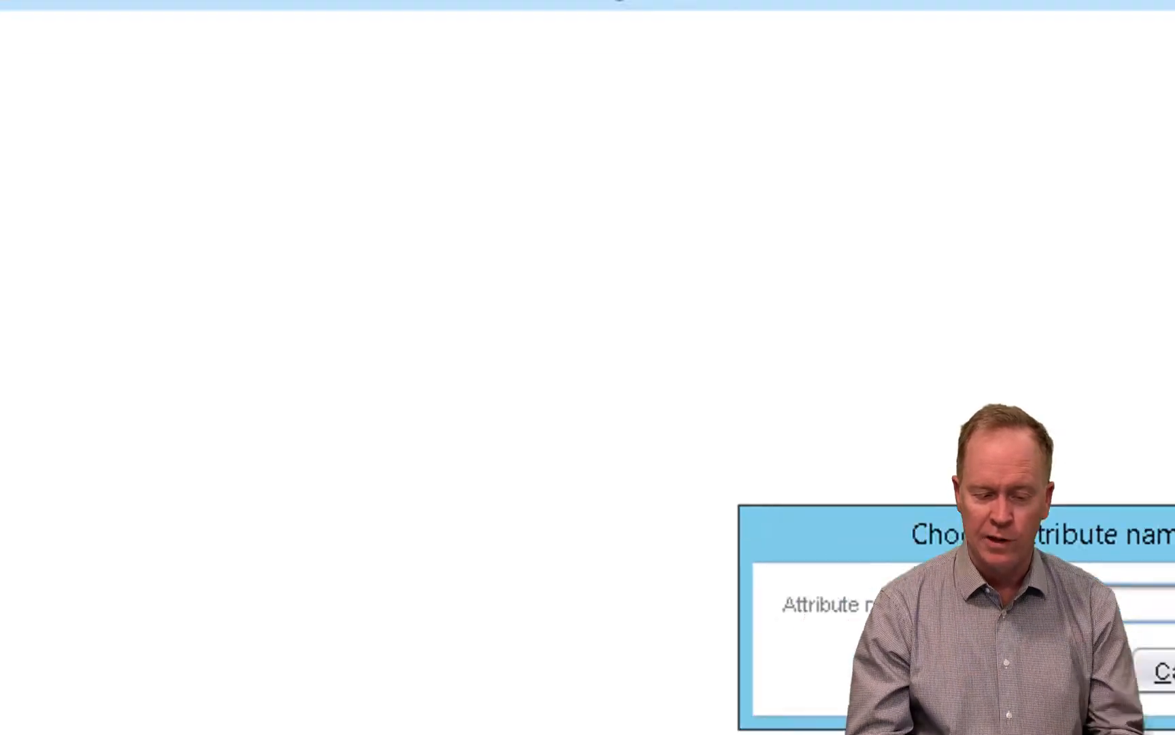
text(vml)
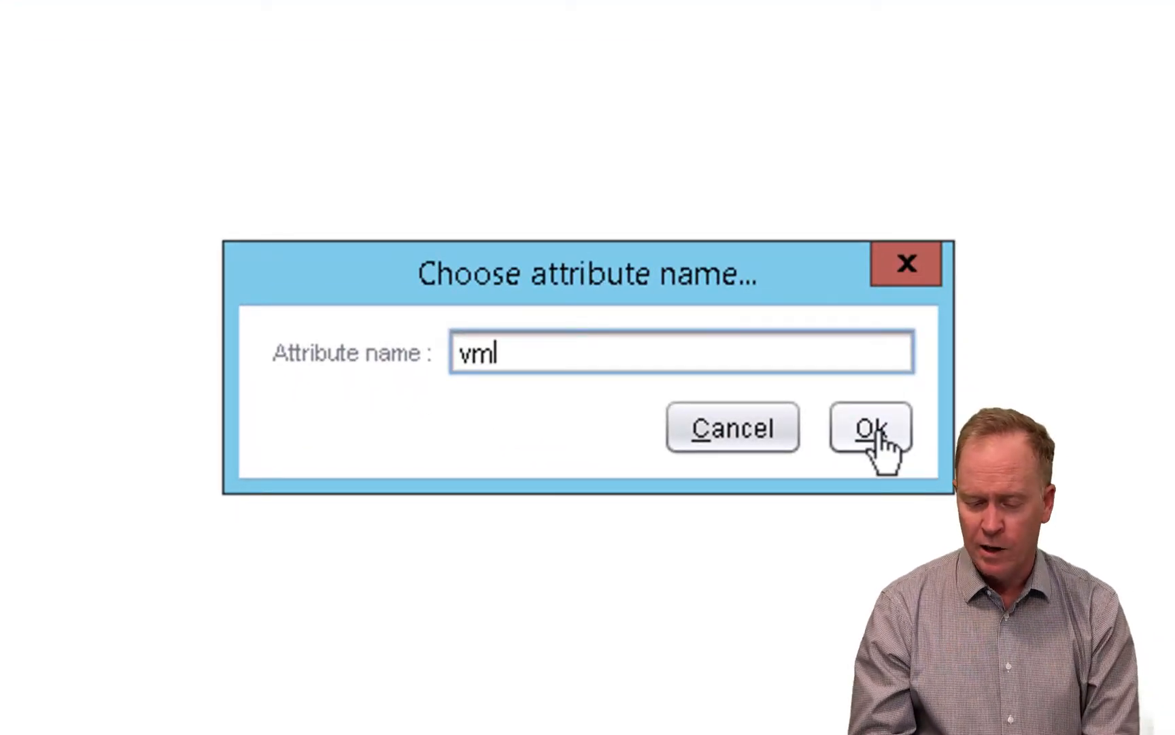
key(BackSpace)
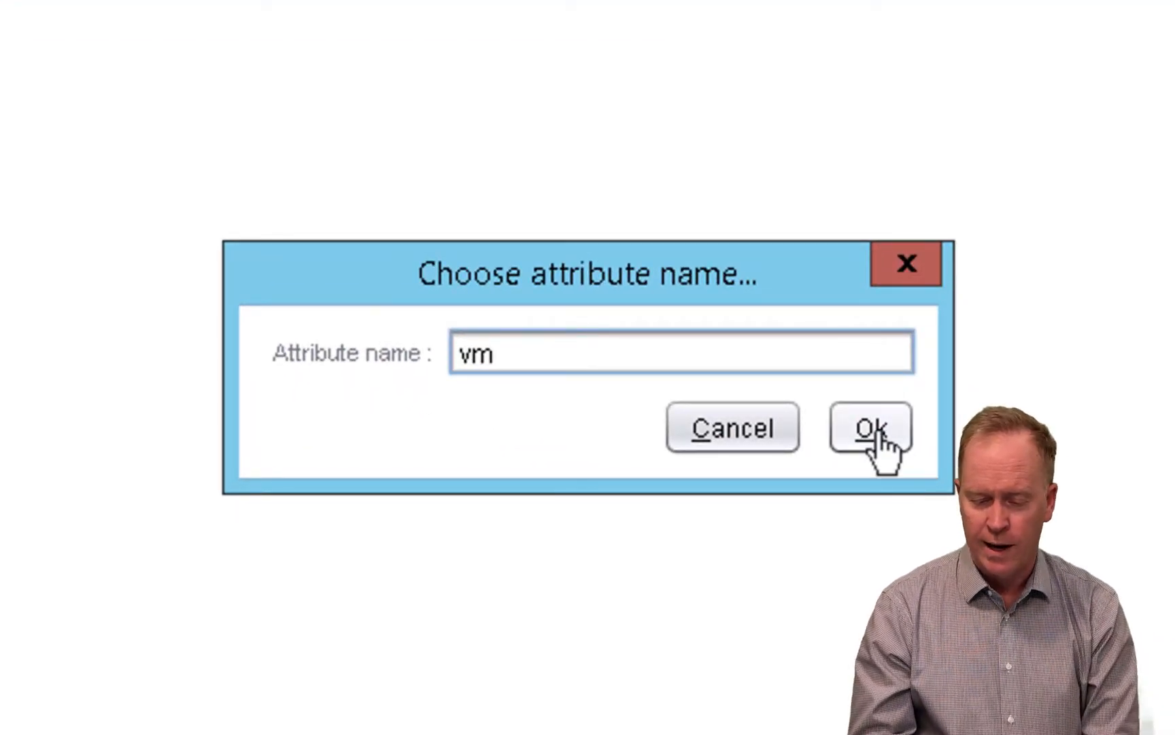
click(877, 436)
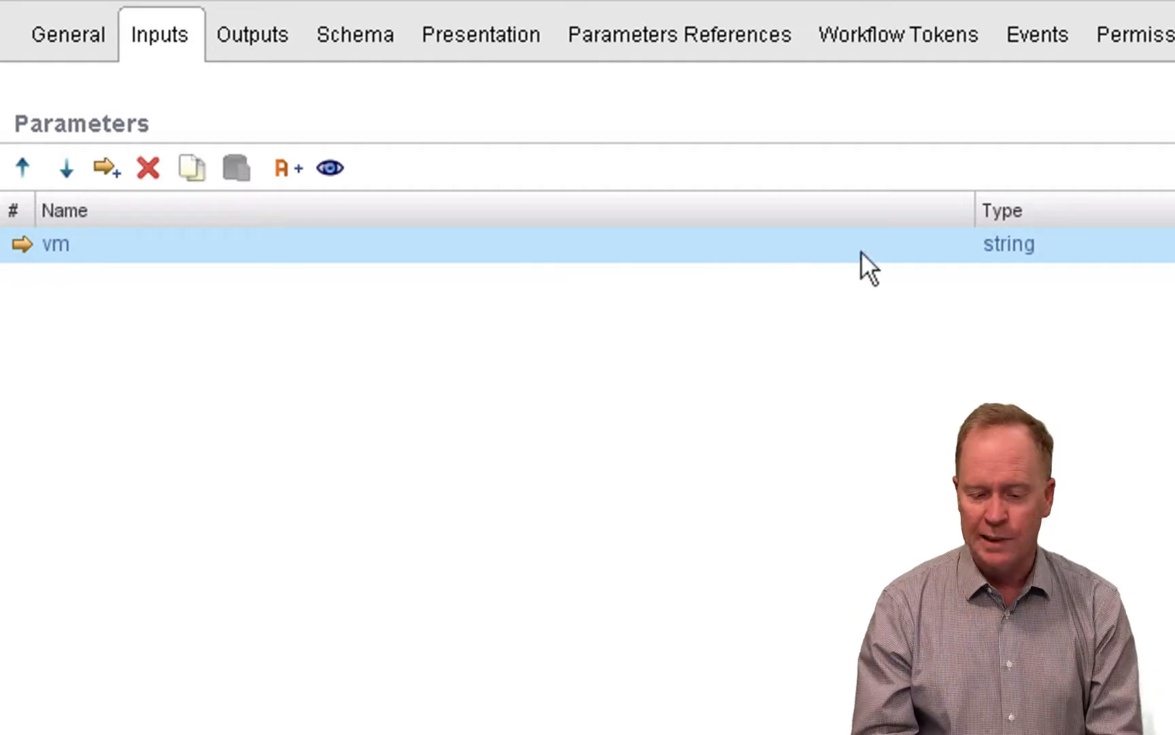
- Filter the available types for VC:VirtualMachine and set the vm input's type to VC:VirtualMachine
click(1013, 249)
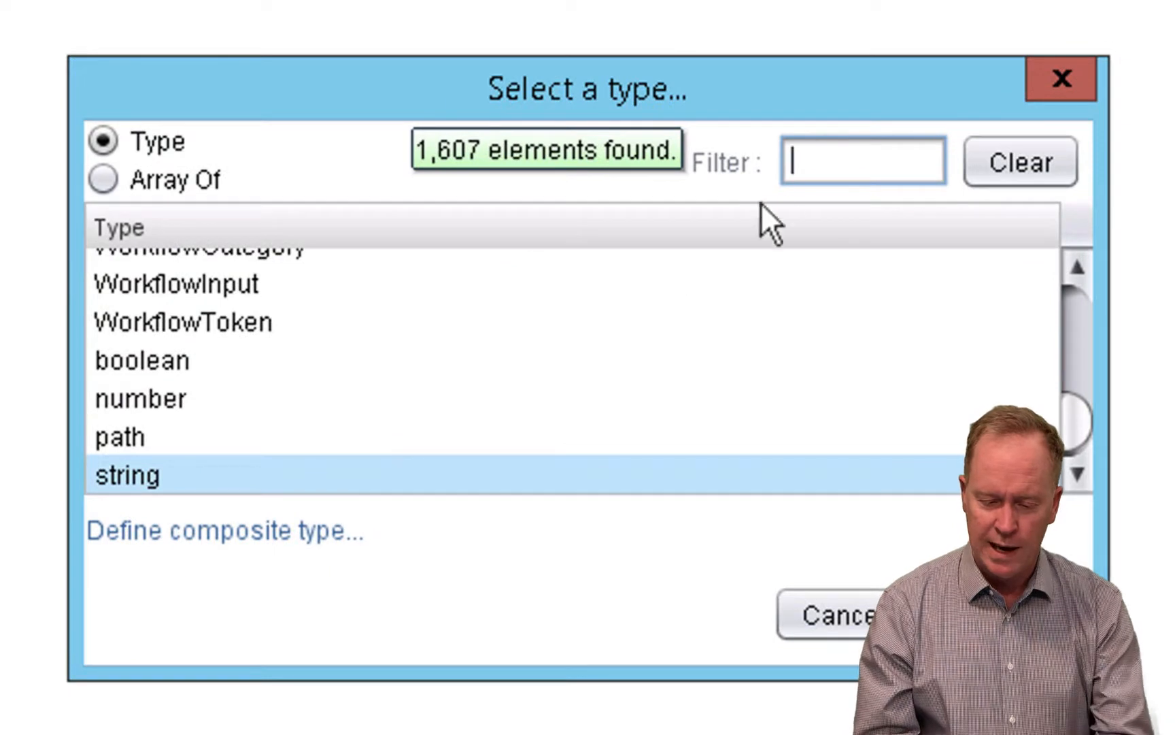
text(VC)
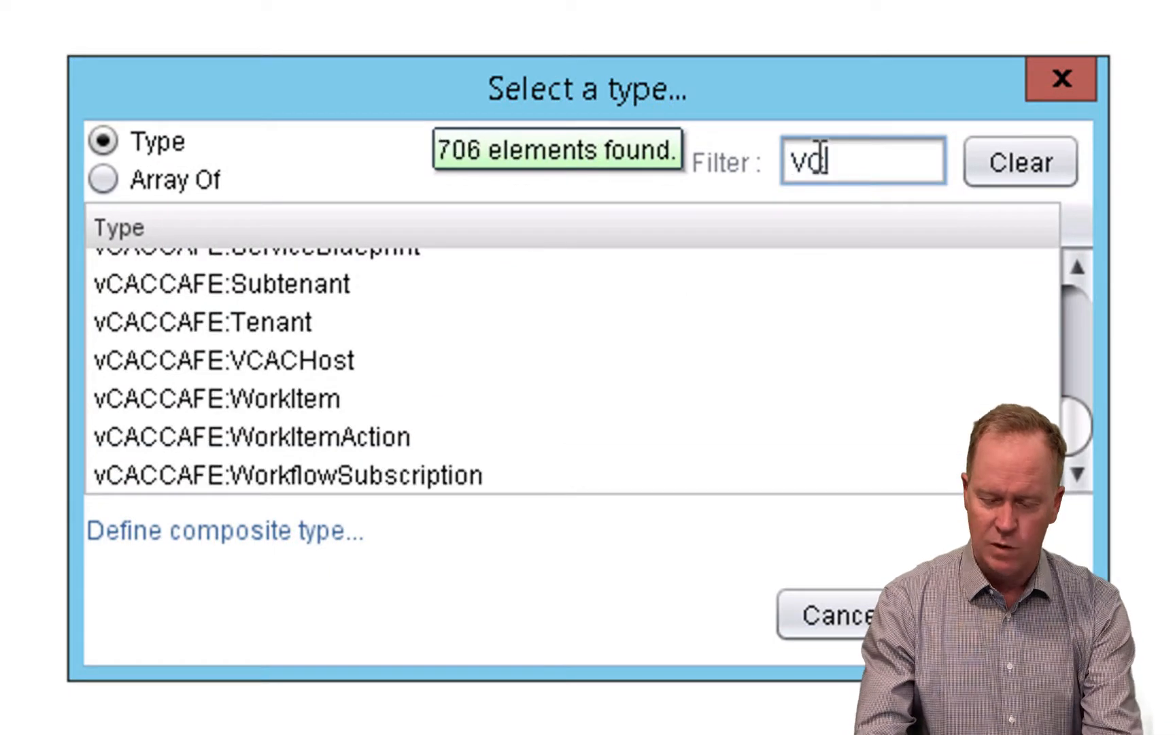
text(:VirtualMachine)
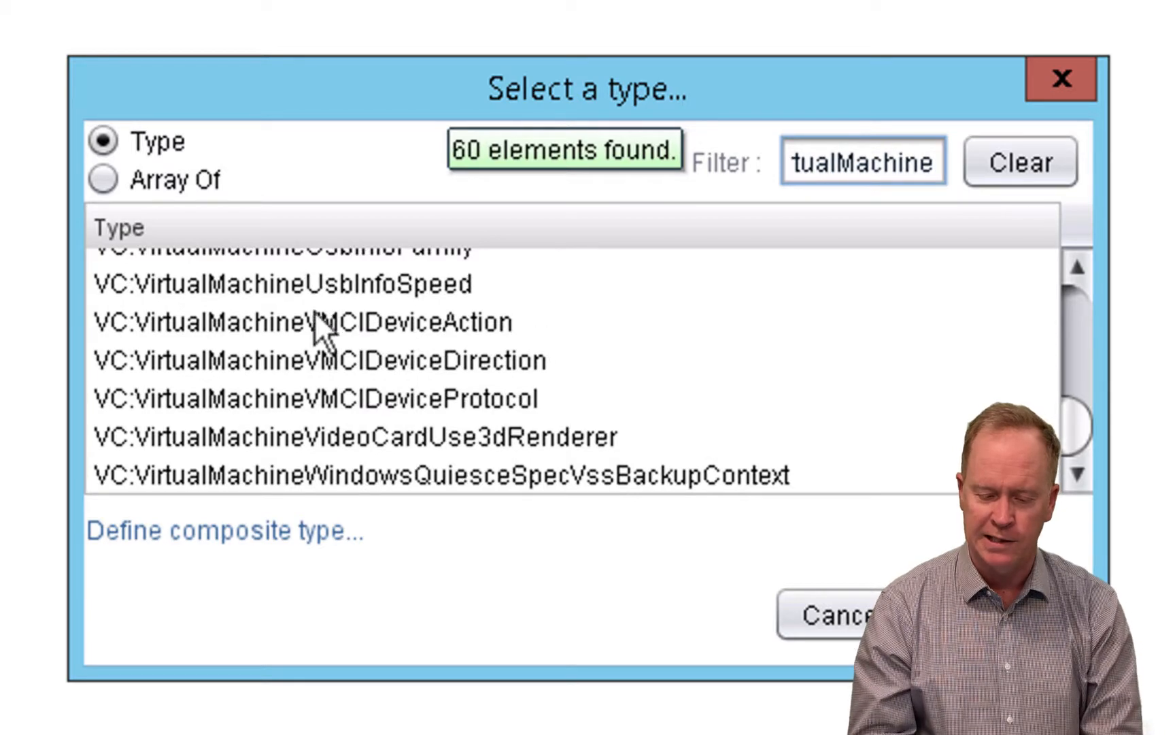
drag(1072, 378, 1073, 270)
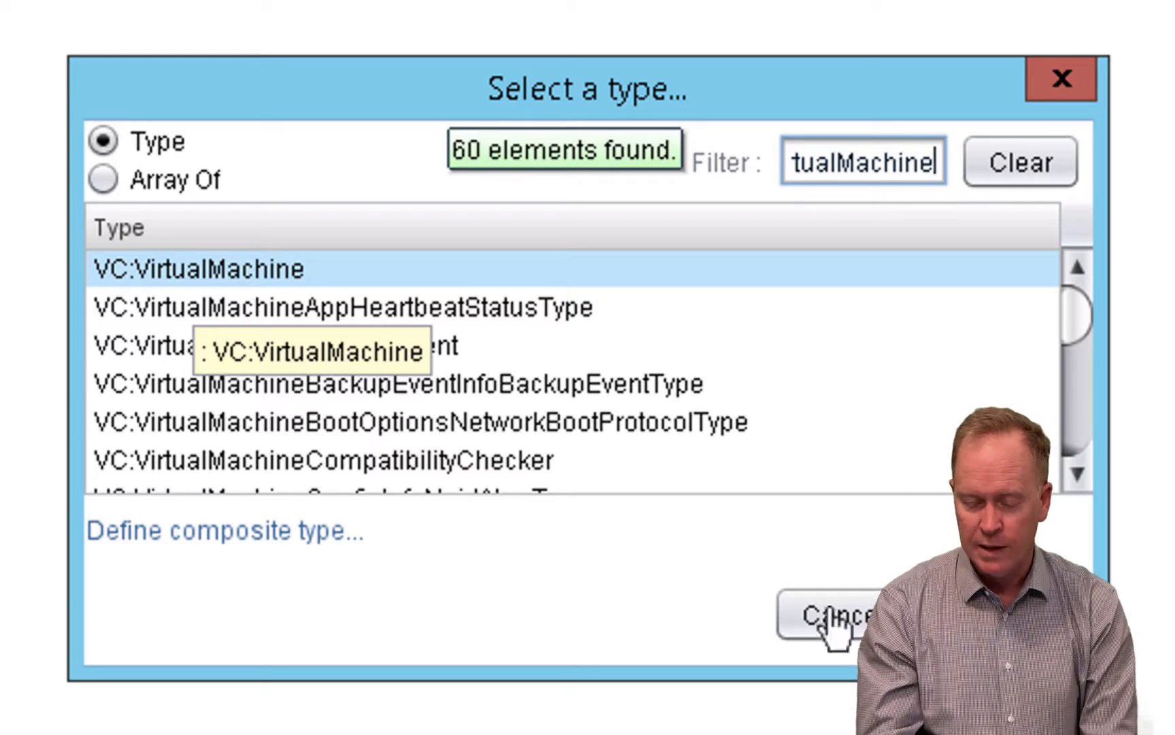
click(1000, 615)
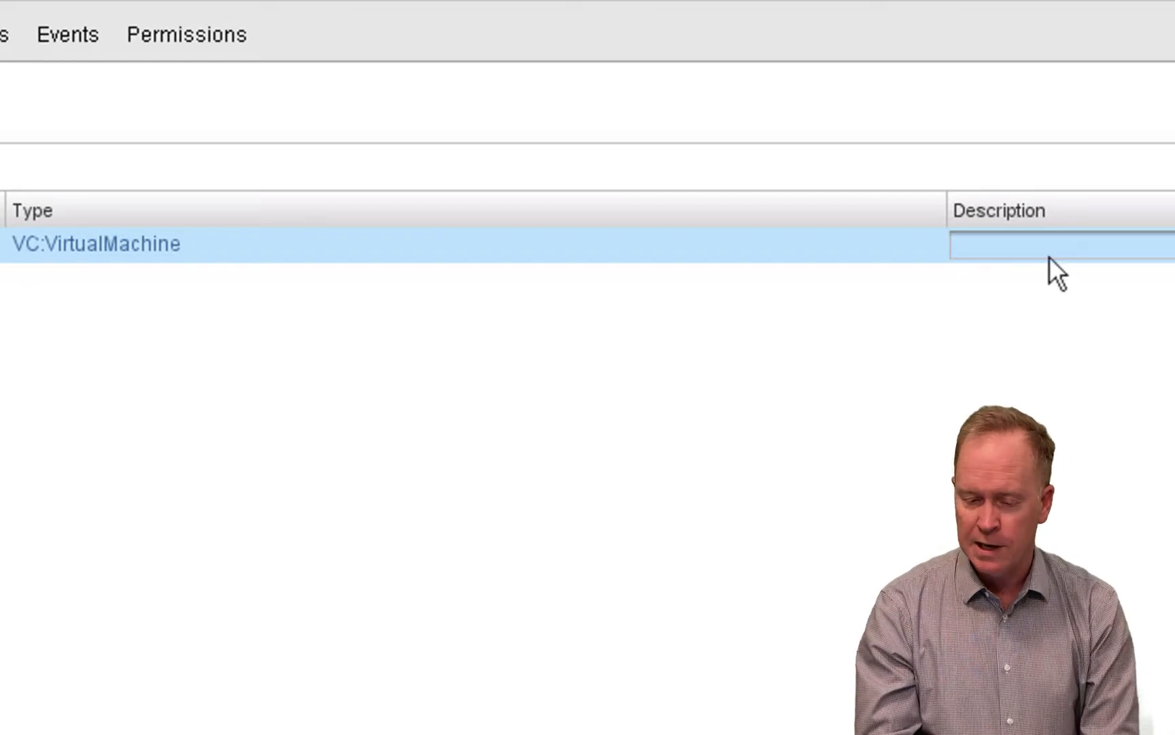
- Enter "Virtual Machine" as the description of the vm input parameter
click(1053, 252)
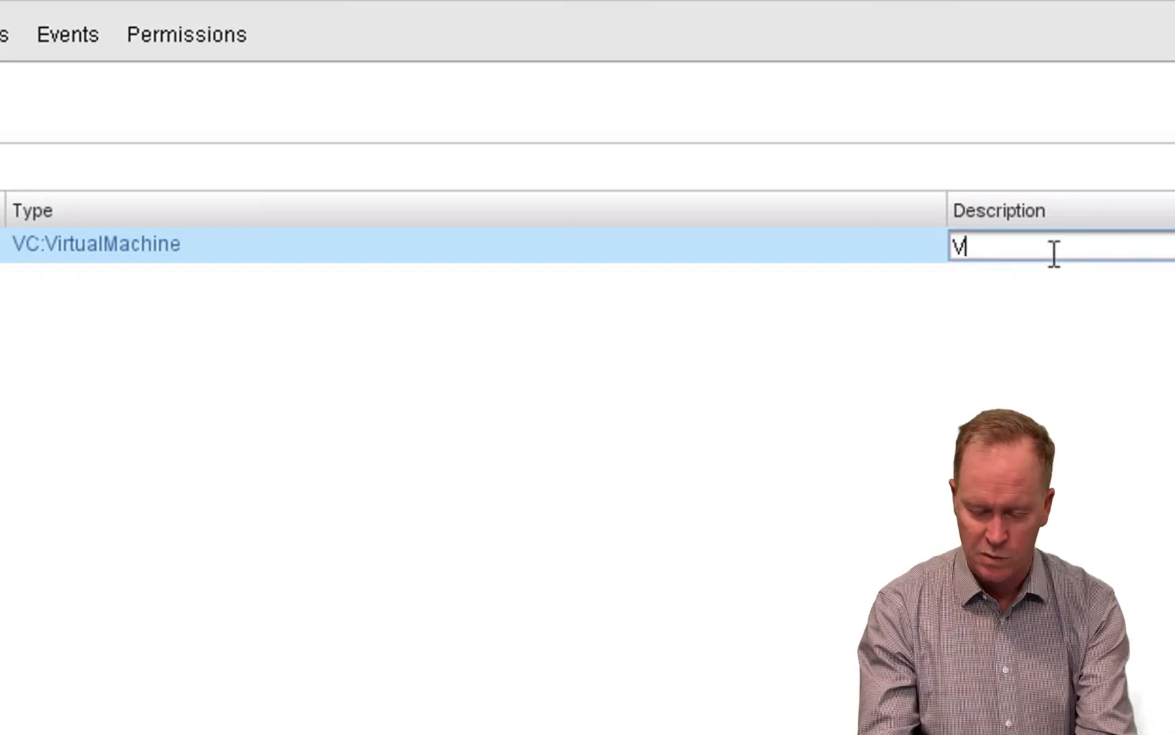
text(Virtual M)
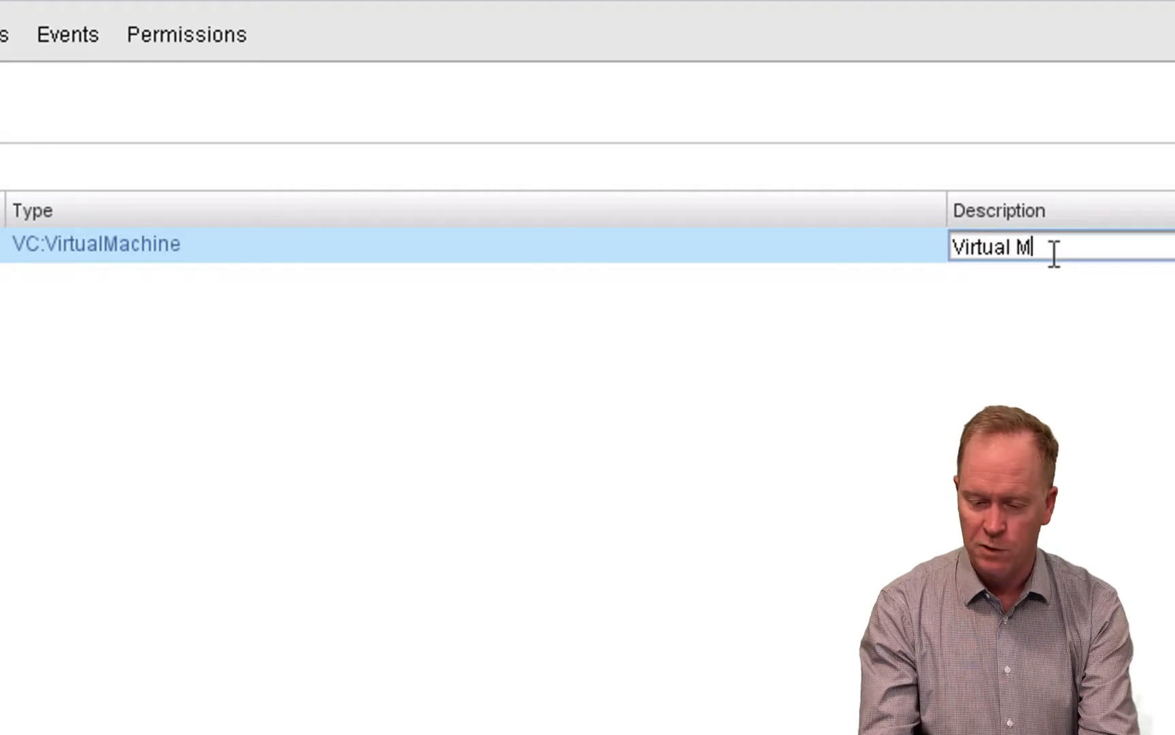
text(achi)
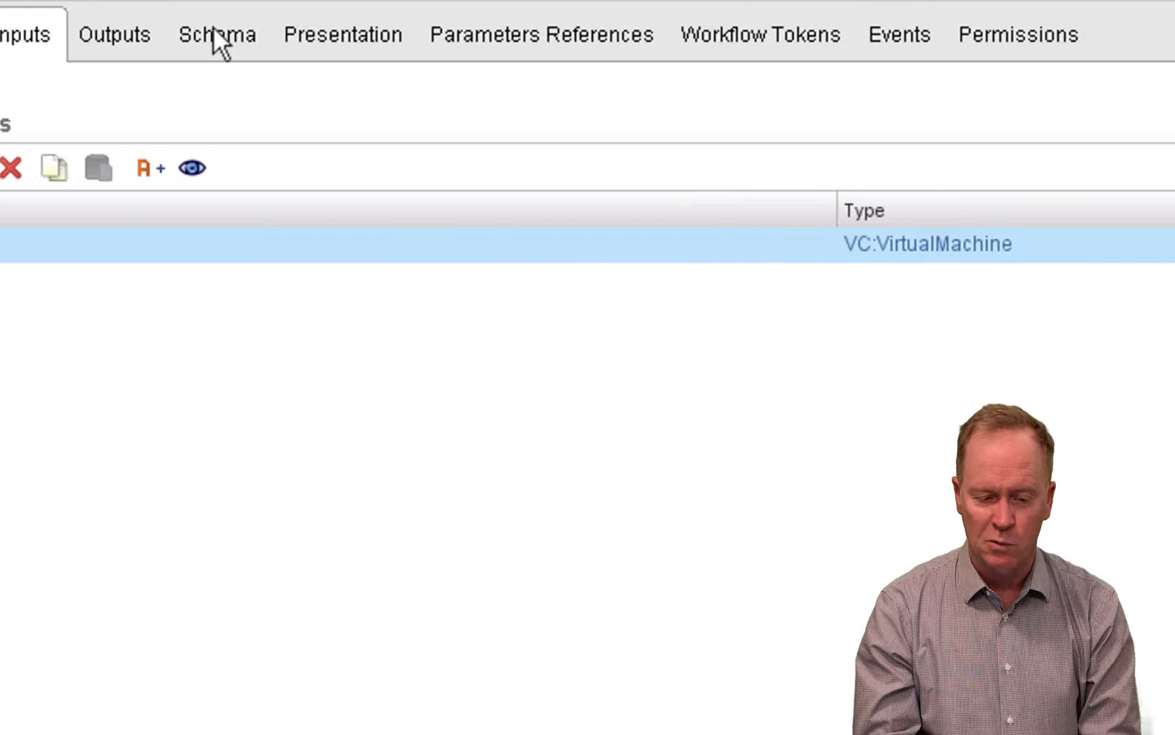
- Start a run from the workflow schema, choose QA-Linux-01 in SA-Datacenter's vm folder as the Virtual Machine, and cancel the run
click(217, 37)
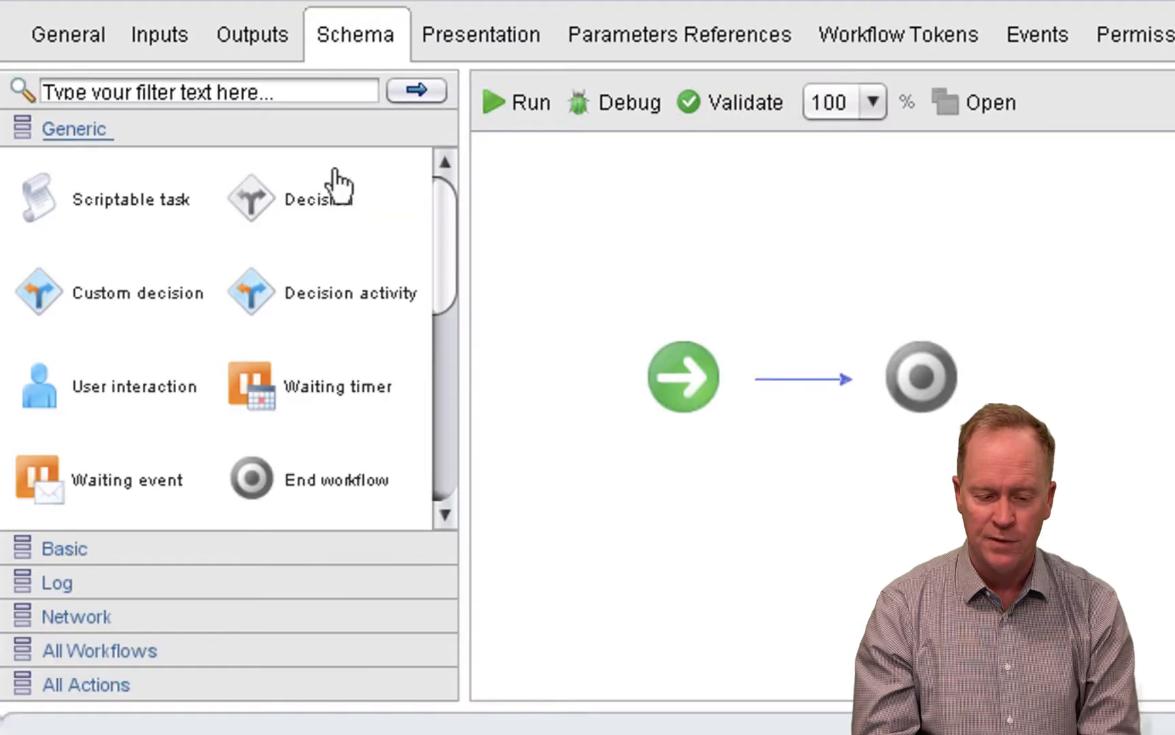
click(504, 109)
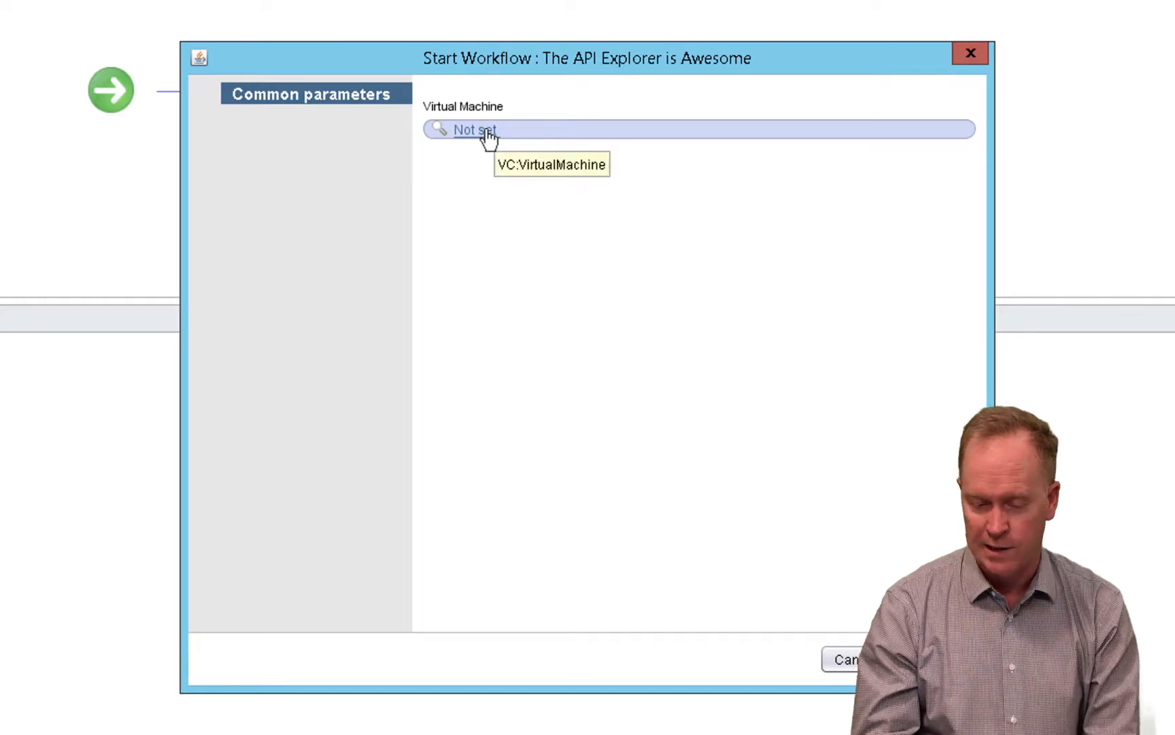
click(486, 129)
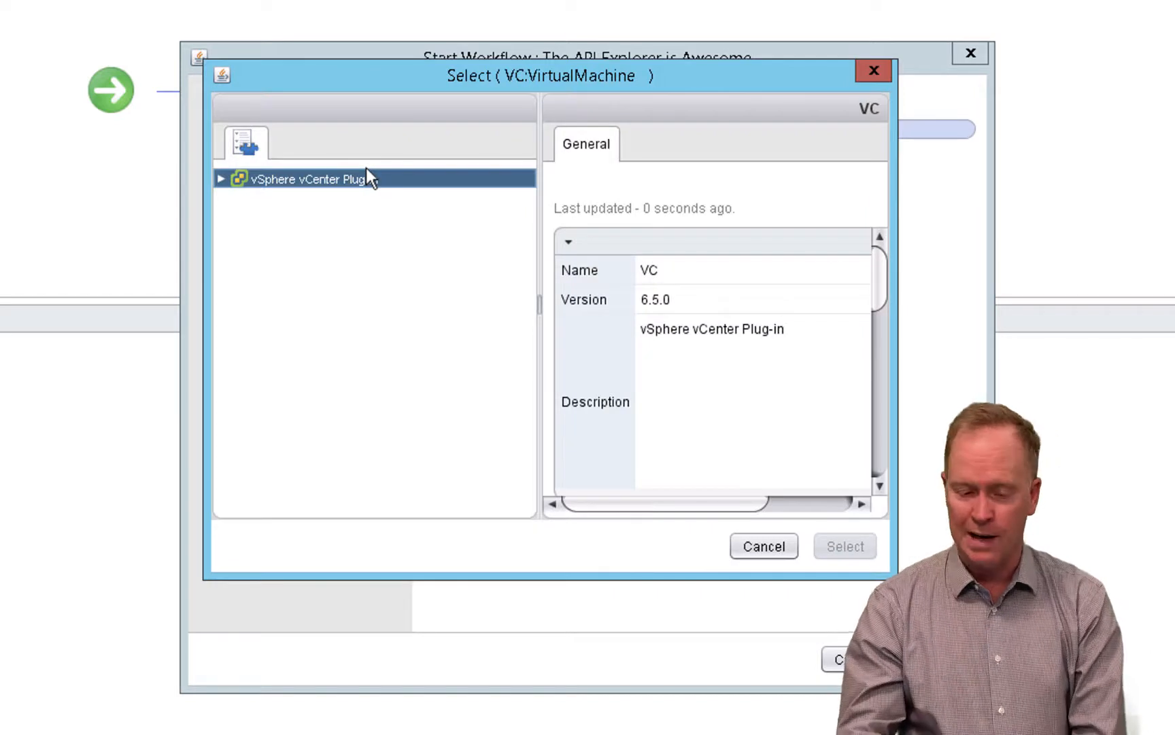
click(221, 180)
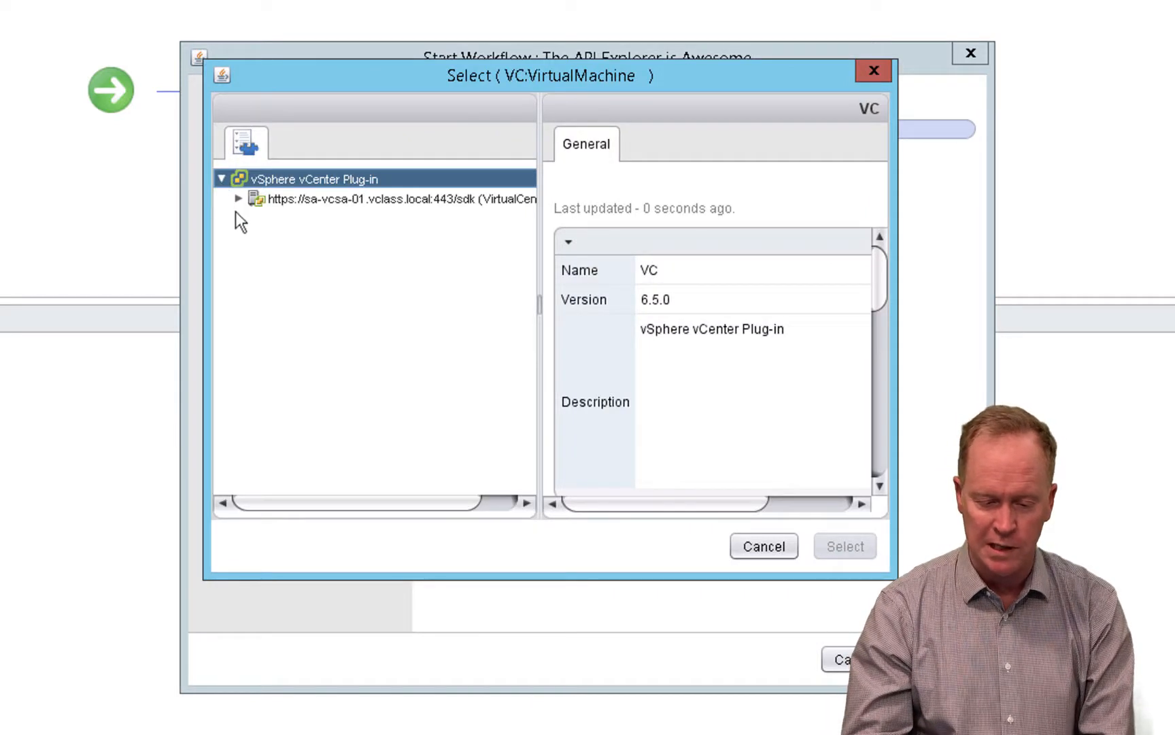
click(238, 199)
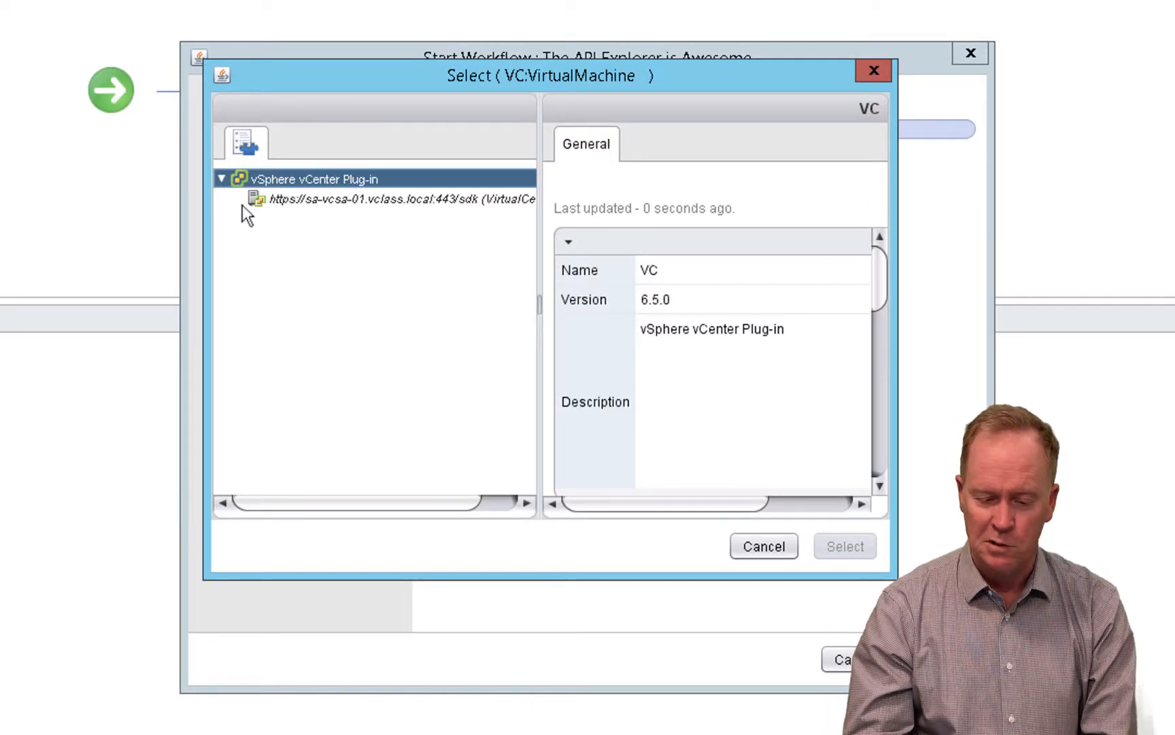
click(255, 218)
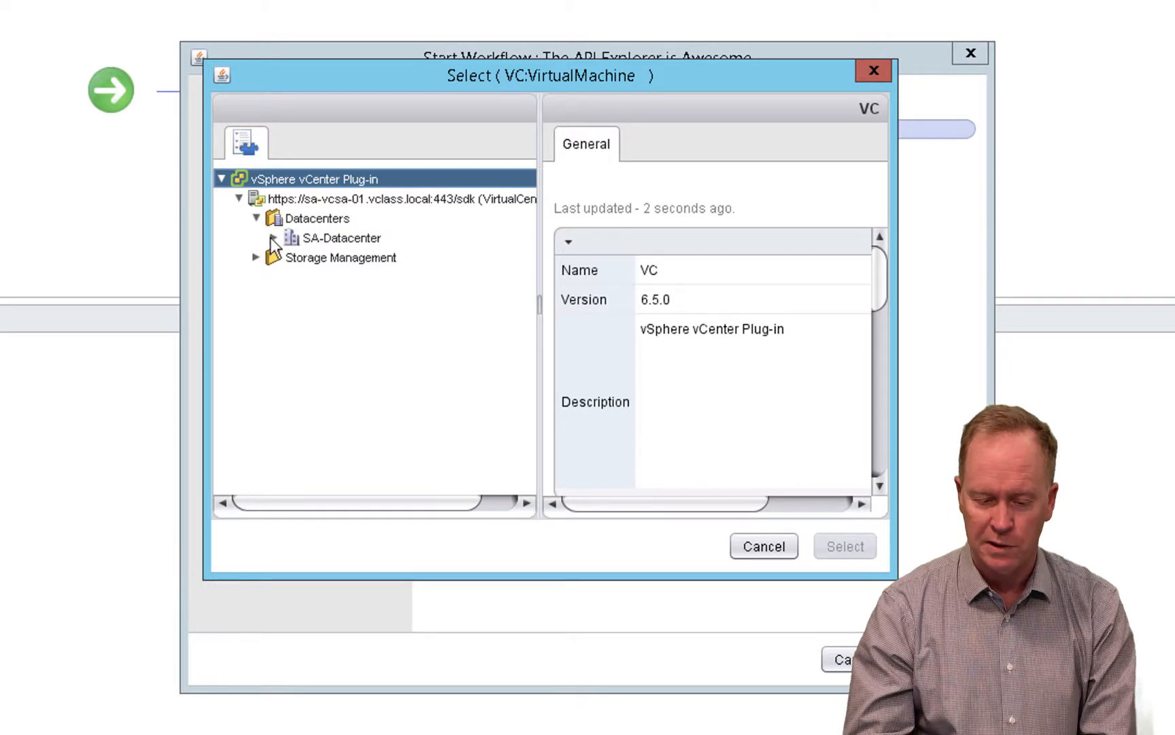
click(272, 237)
click(290, 276)
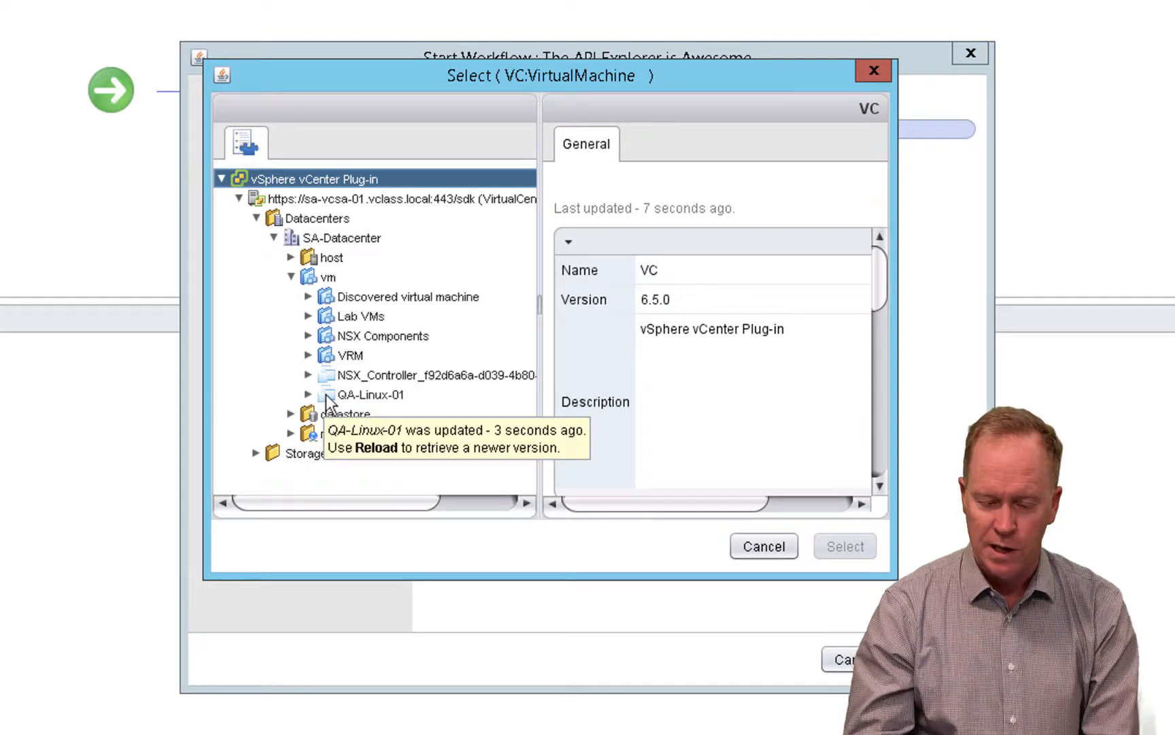
click(326, 395)
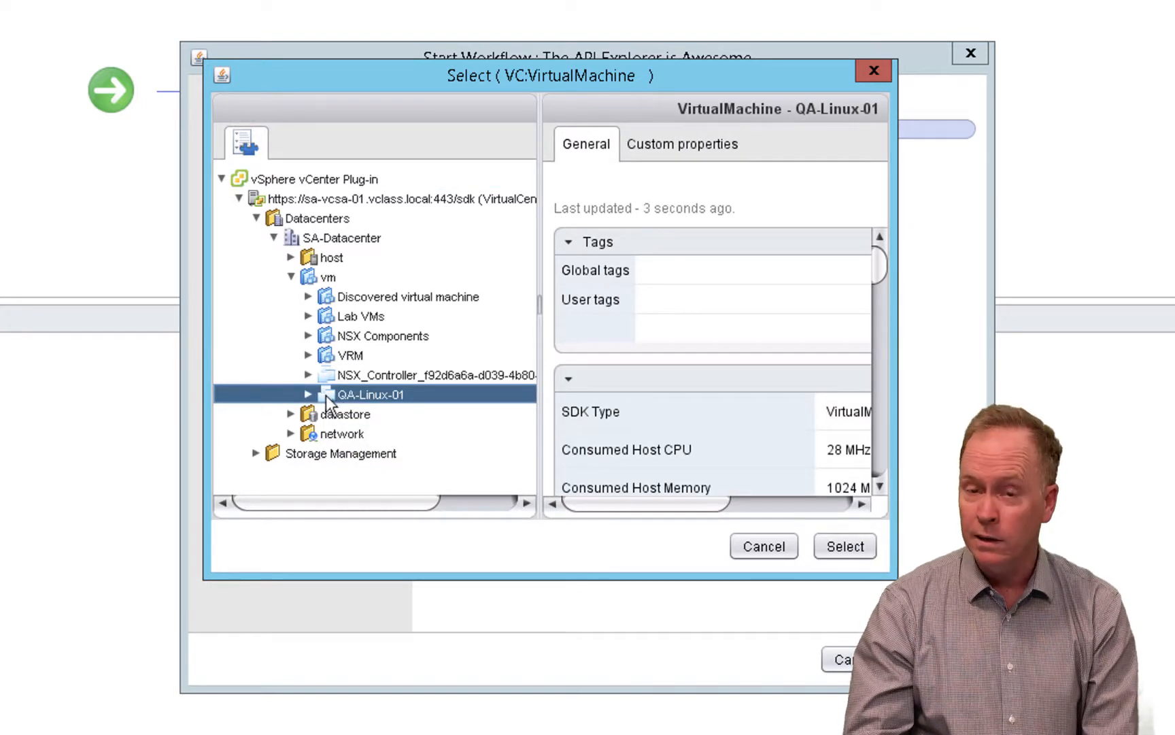
click(840, 549)
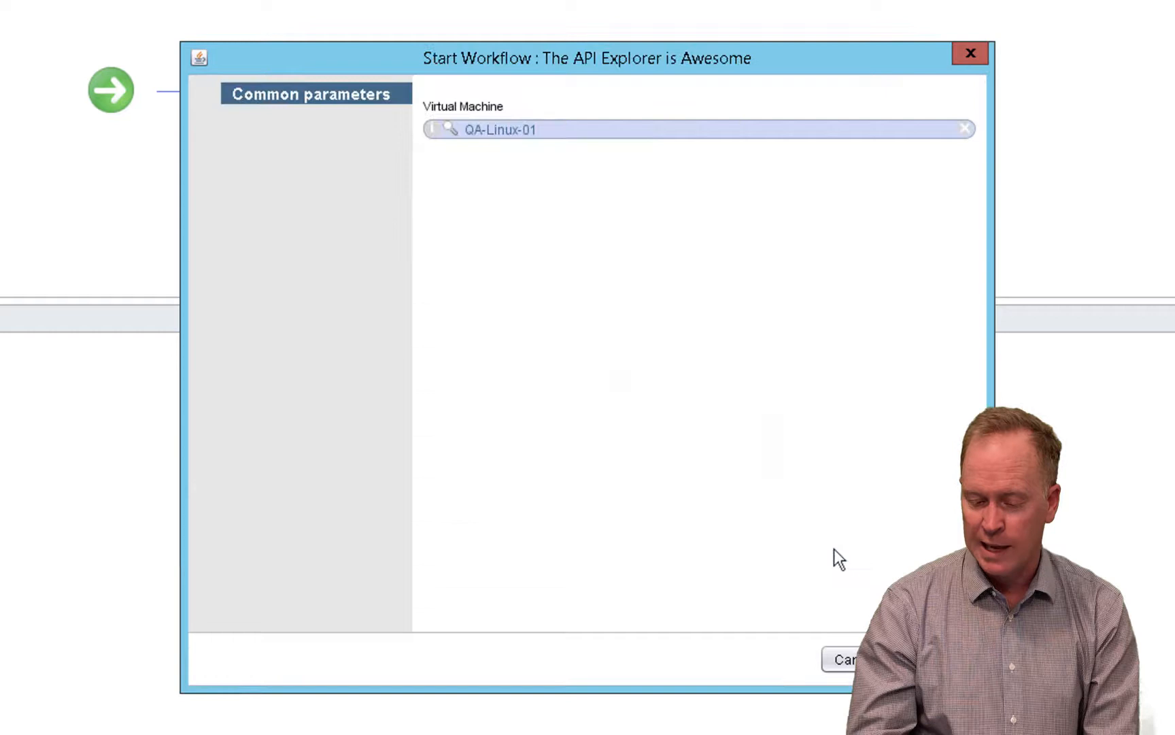
click(972, 53)
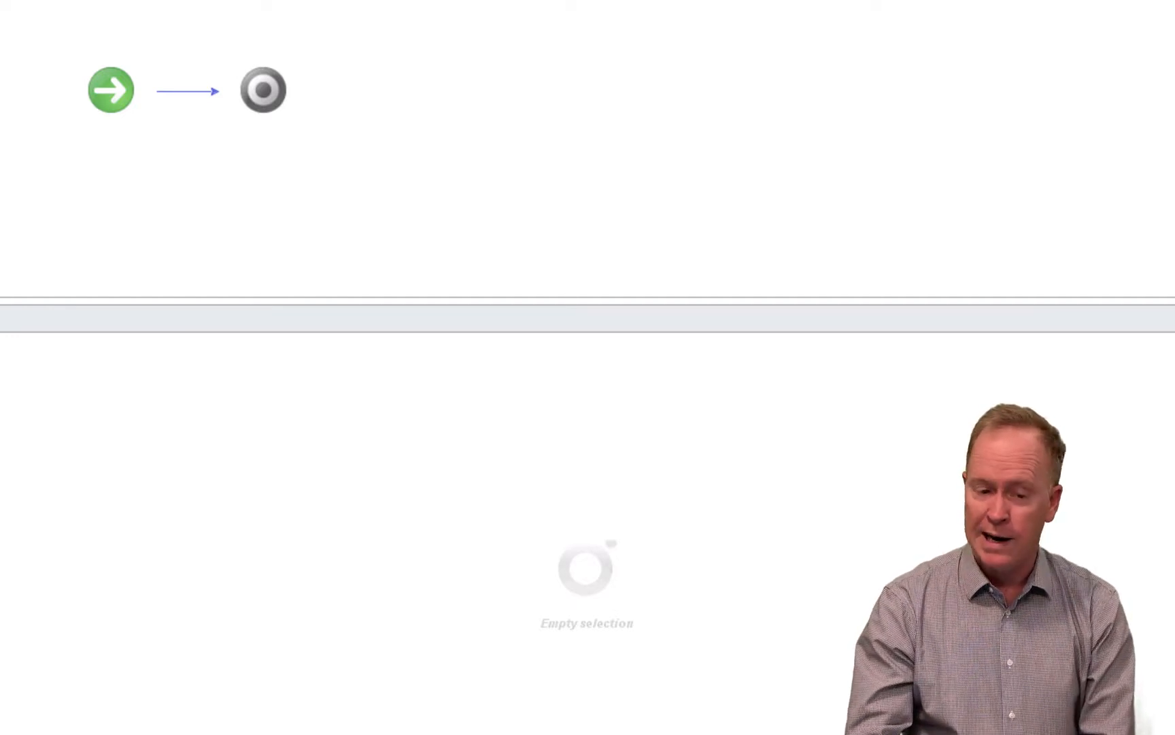
- Add a scriptable task between the start and end of the workflow and bind the vm parameter to its input
drag(81, 14, 196, 86)
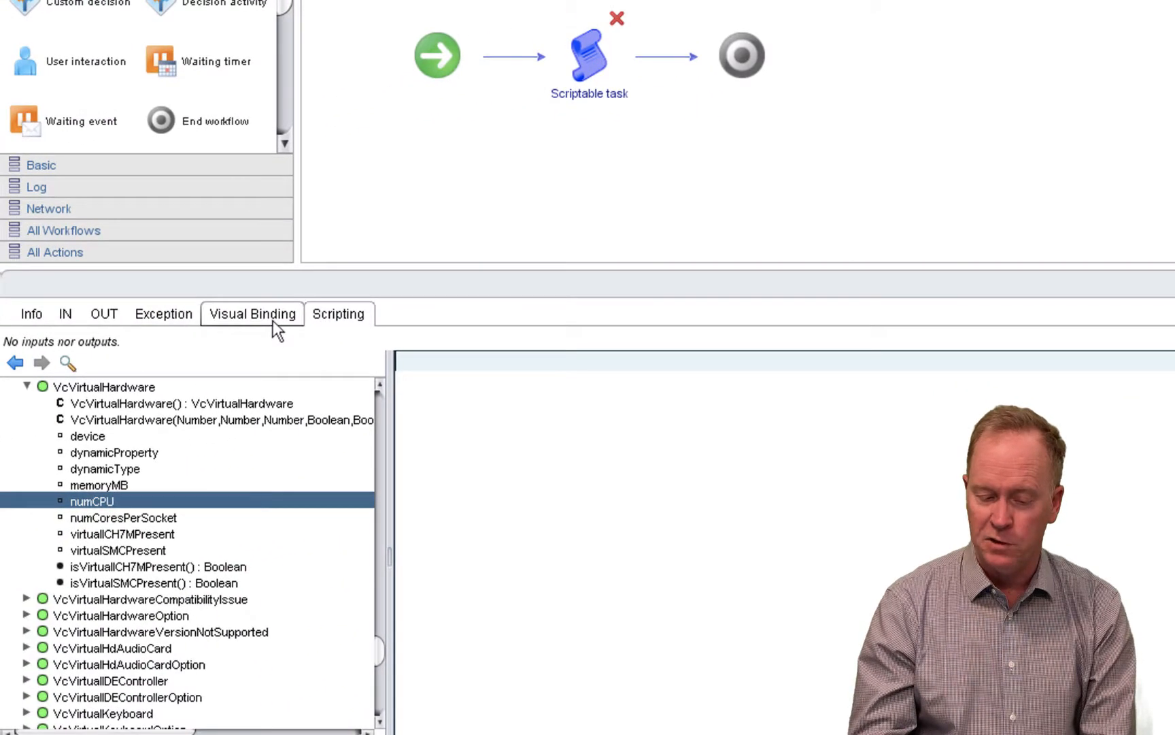
click(273, 318)
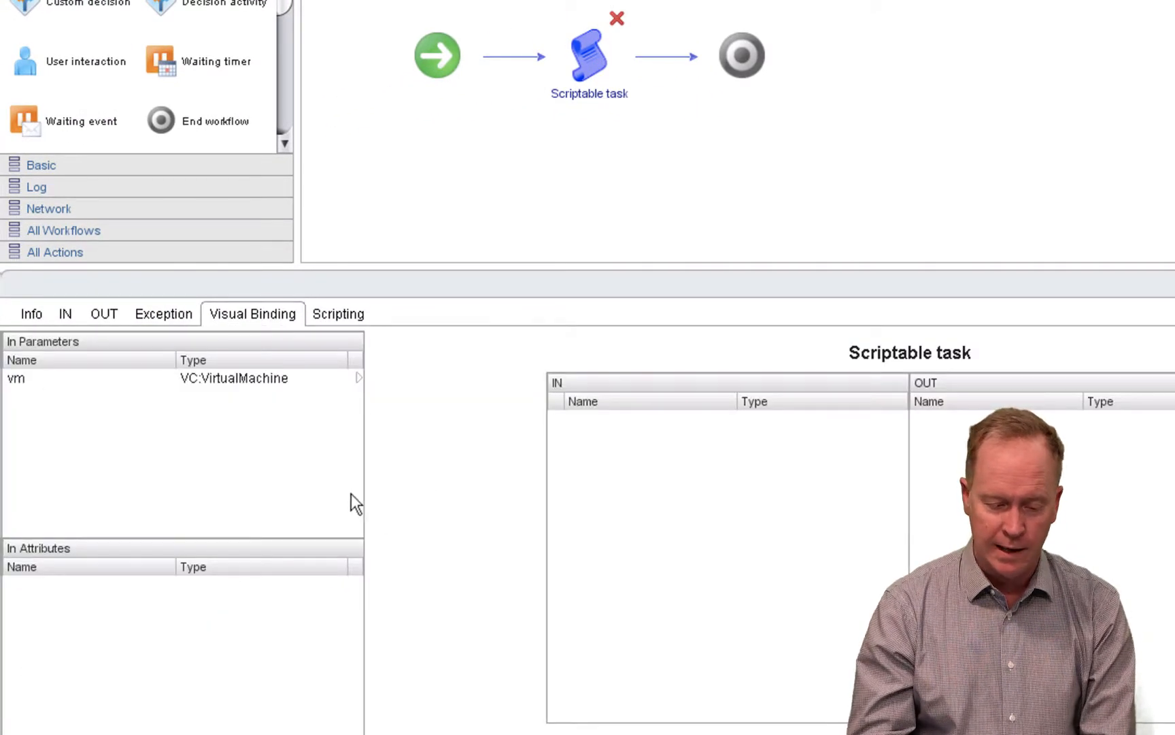
drag(360, 381, 598, 465)
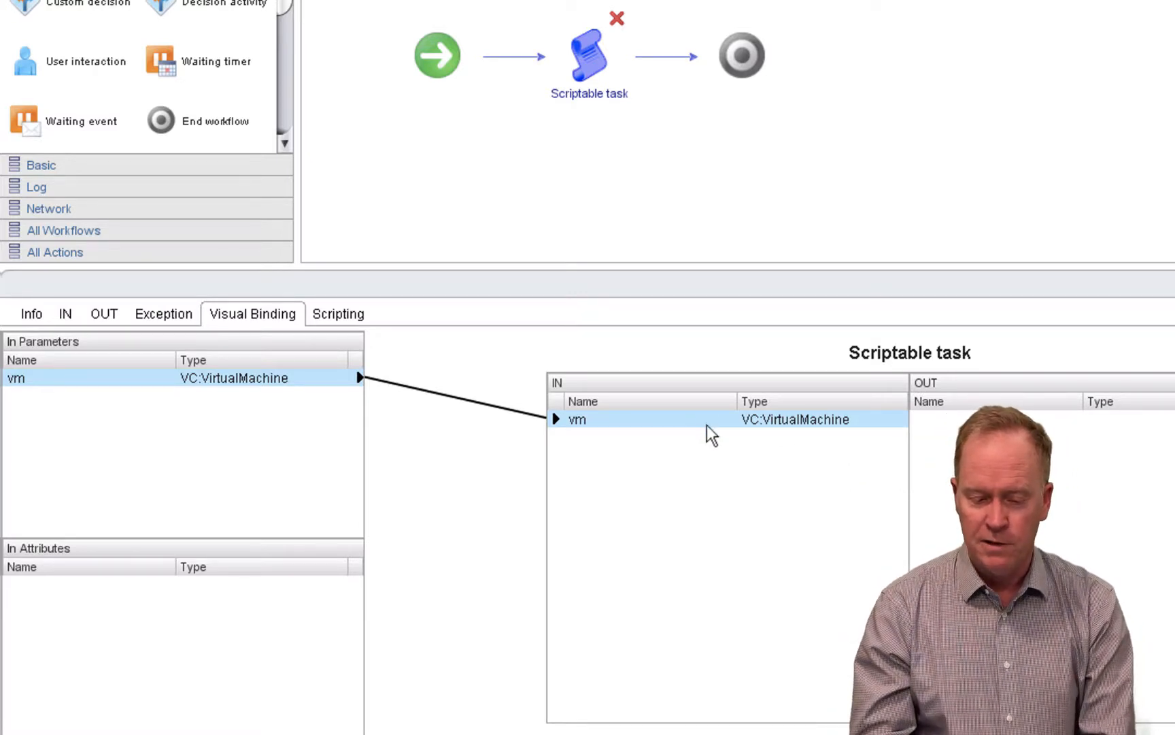
- Begin the scriptable task's script with a log statement reading System.log("Name: " +
click(347, 318)
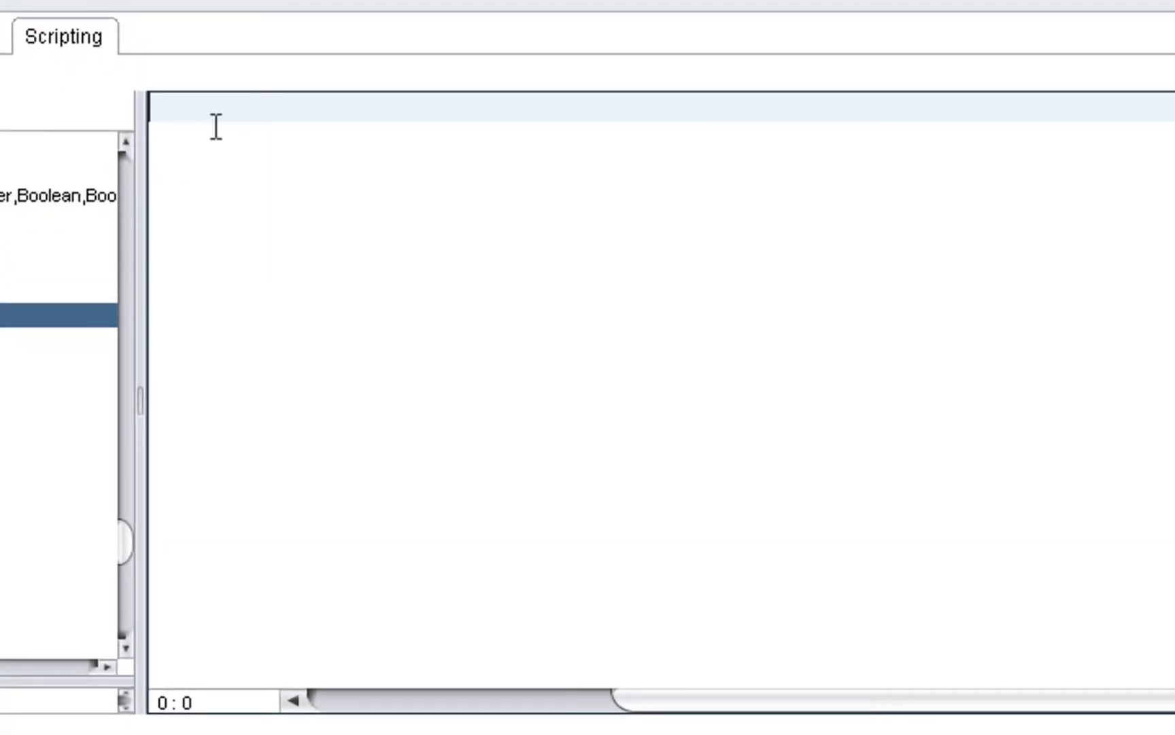
text(System.l)
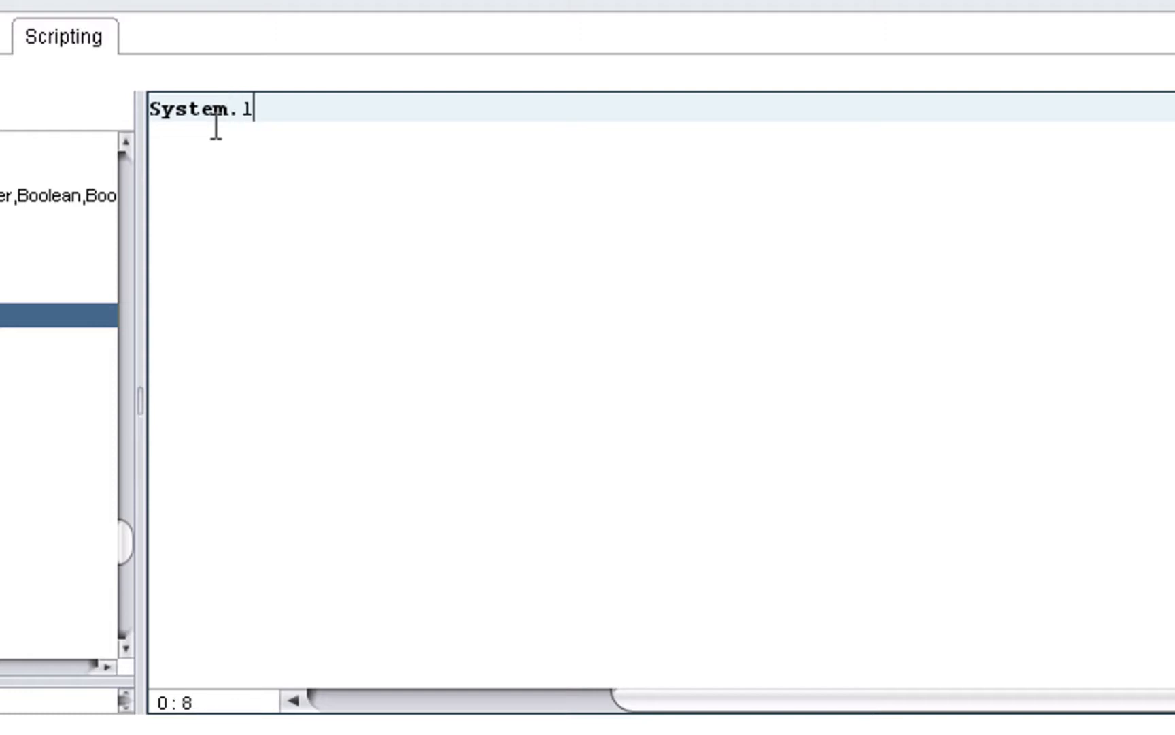
text(og("Number o)
key(BackSpace)
key(BackSpace)
key(BackSpace)
key(BackSpace)
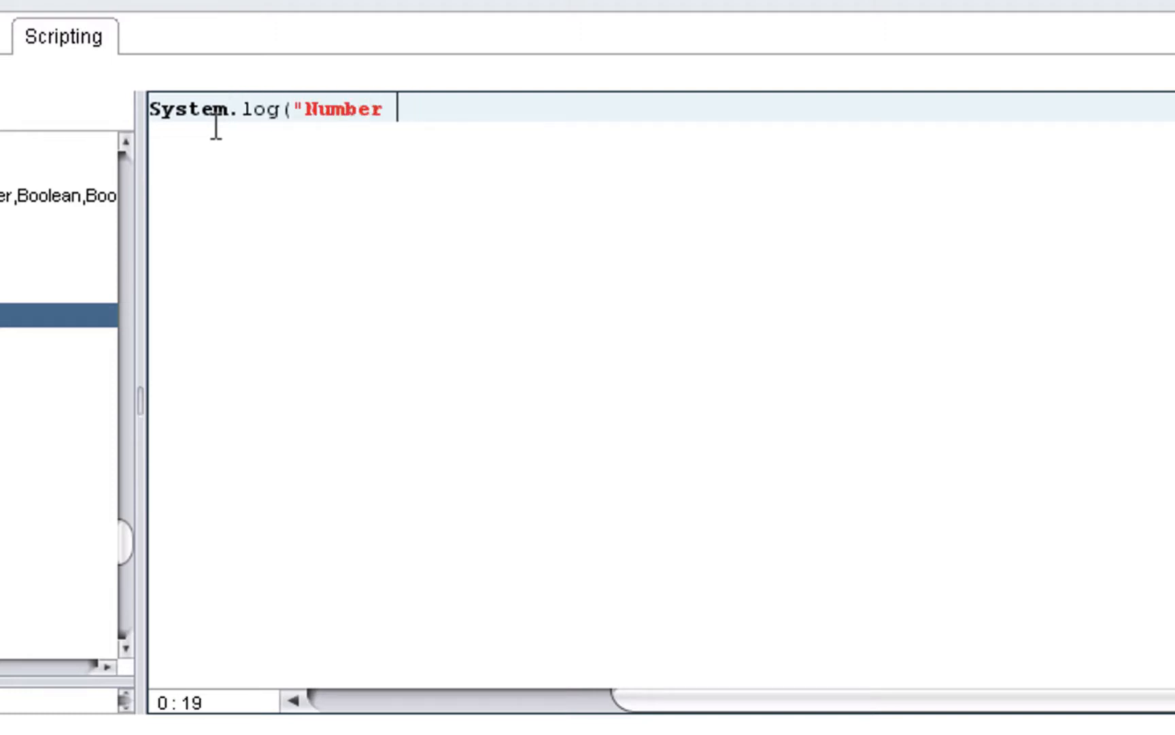
key(BackSpace)
key(BackSpace)
key(BackSpace)
key(BackSpace)
key(BackSpace)
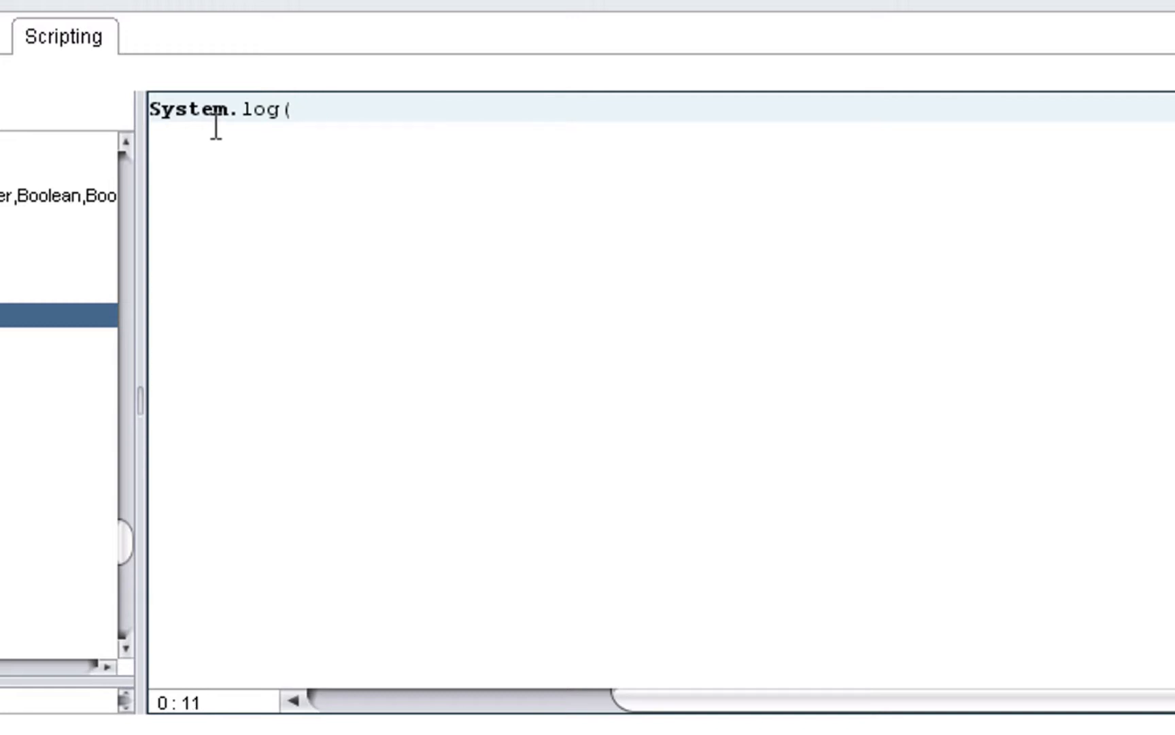
text("NAme:)
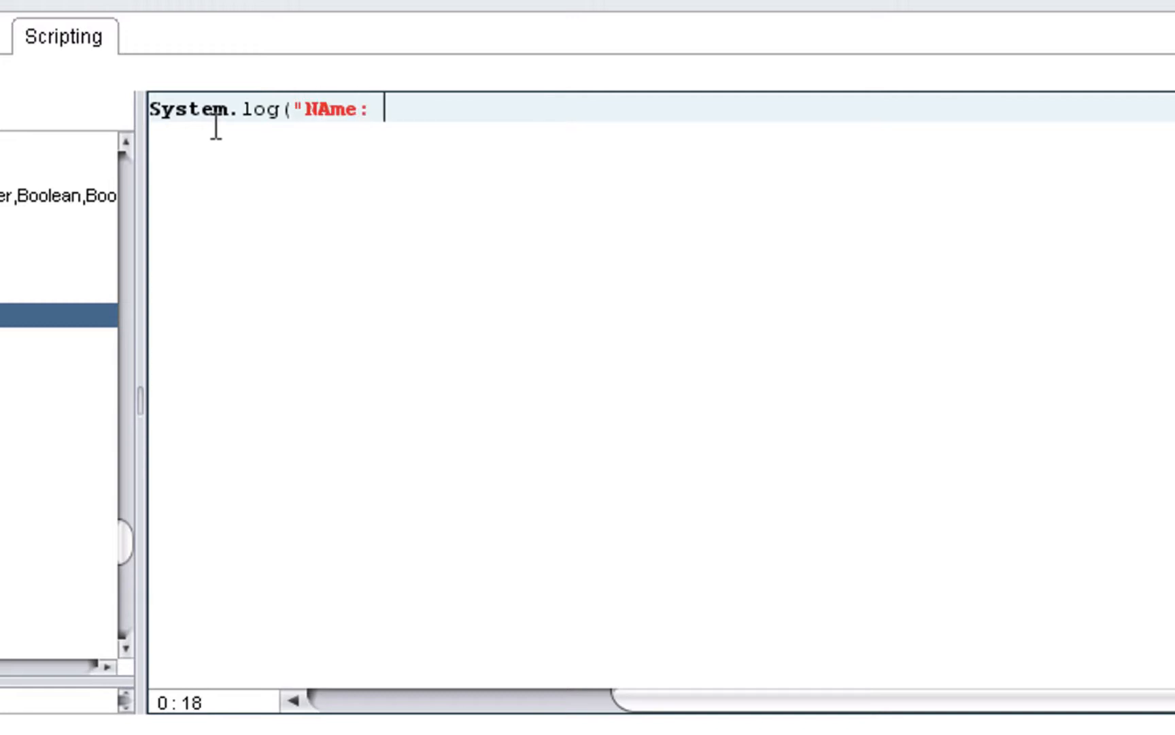
key(BackSpace)
key(BackSpace)
key(BackSpace)
key(BackSpace)
key(BackSpace)
key(BackSpace)
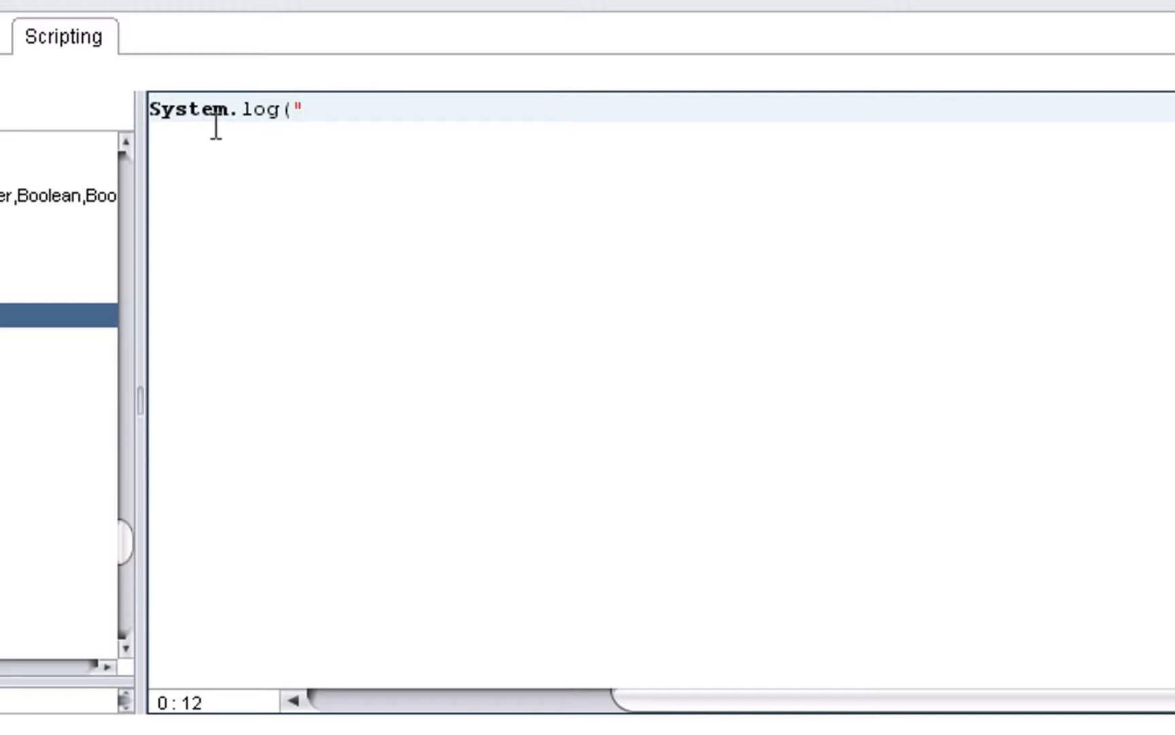
text(Name: " +)
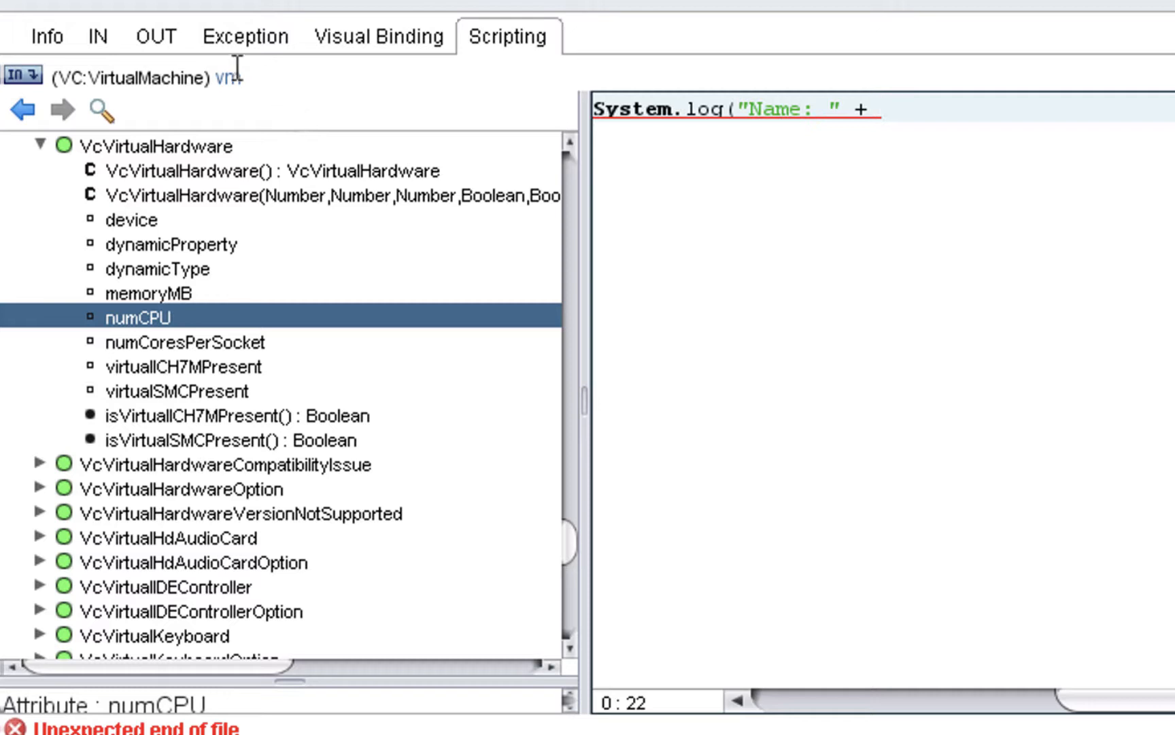
- Insert the vm input parameter followed by a dot into the log statement, leaving out the attribute name
click(229, 79)
text(.name)
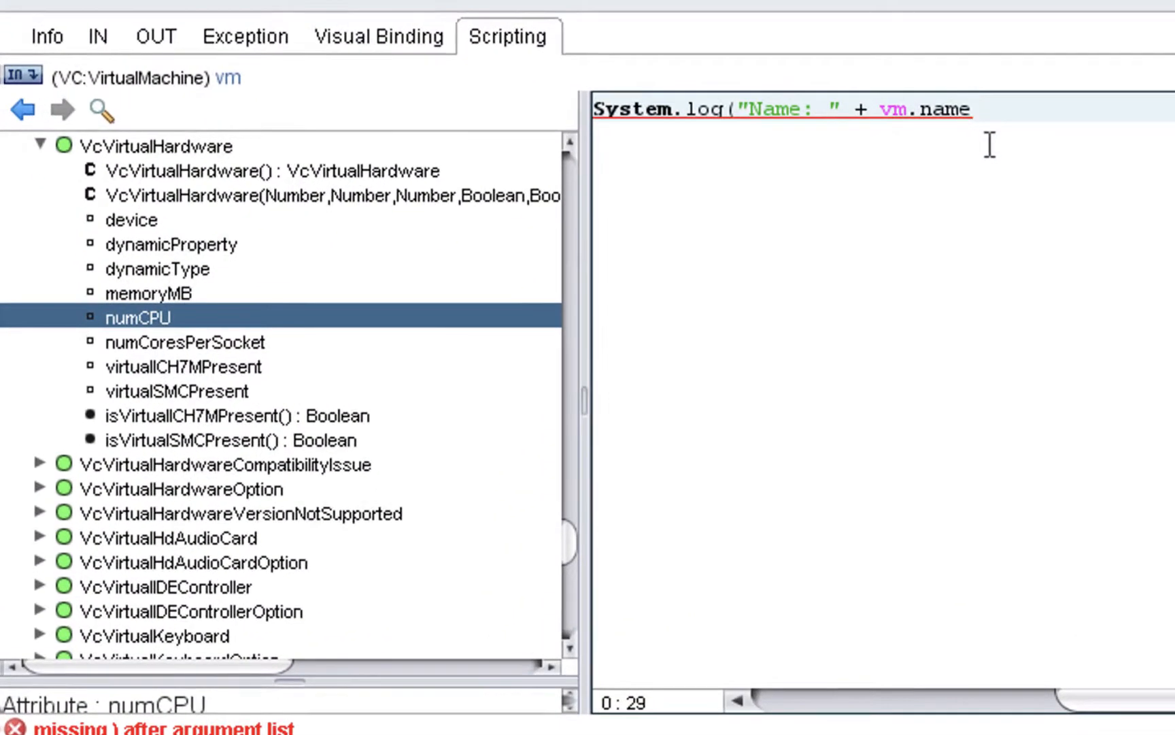
key(BackSpace)
key(BackSpace)
key(BackSpace)
key(BackSpace)
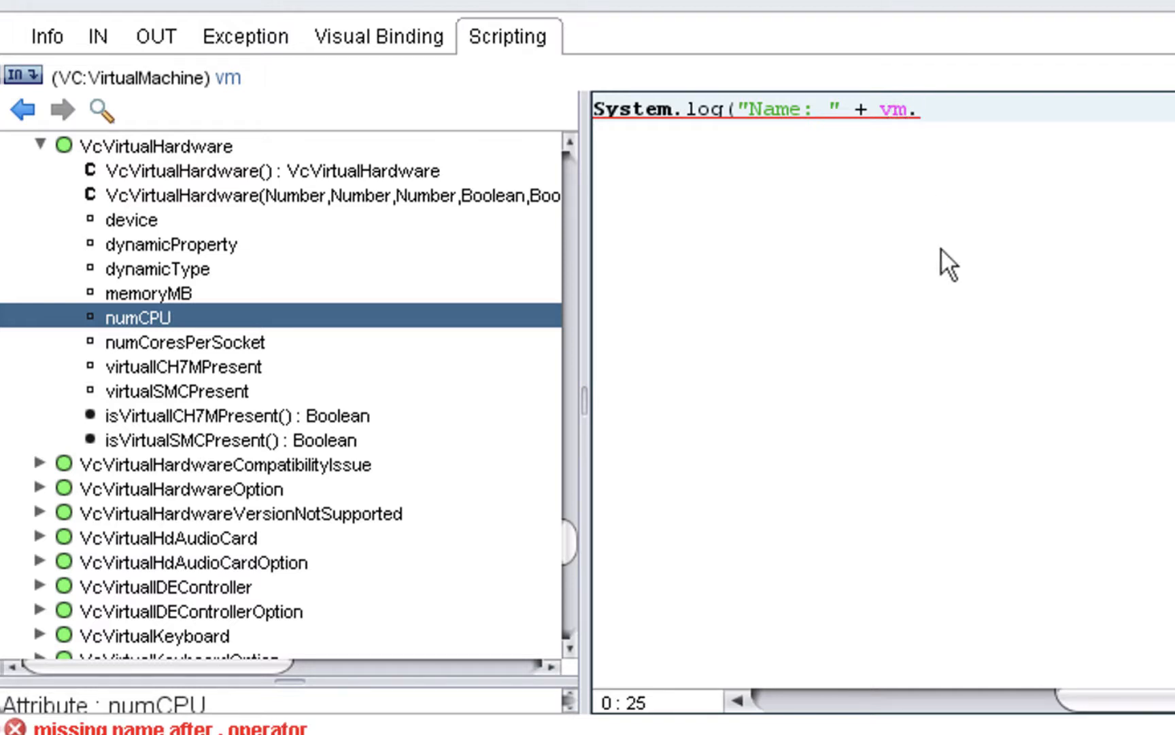
- Complete the vm expression with the name attribute from the code completion suggestions and close the statement with );
key(ctrl+space)
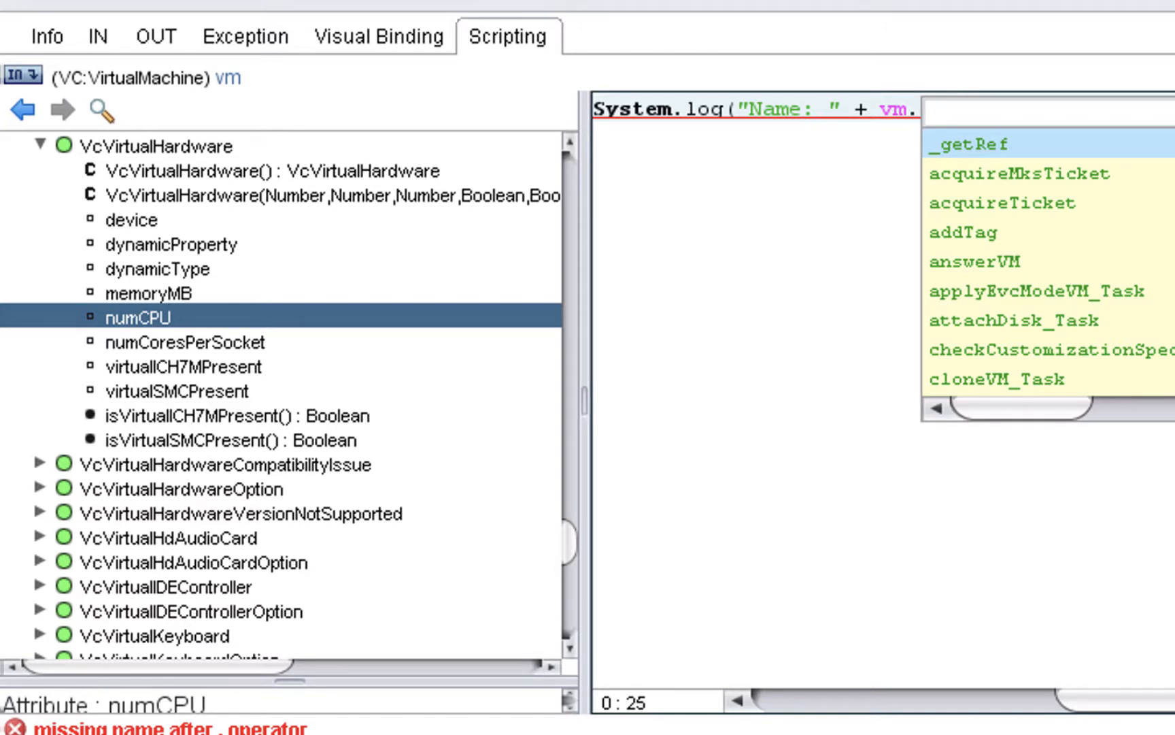
scroll(1047, 272, down, 20)
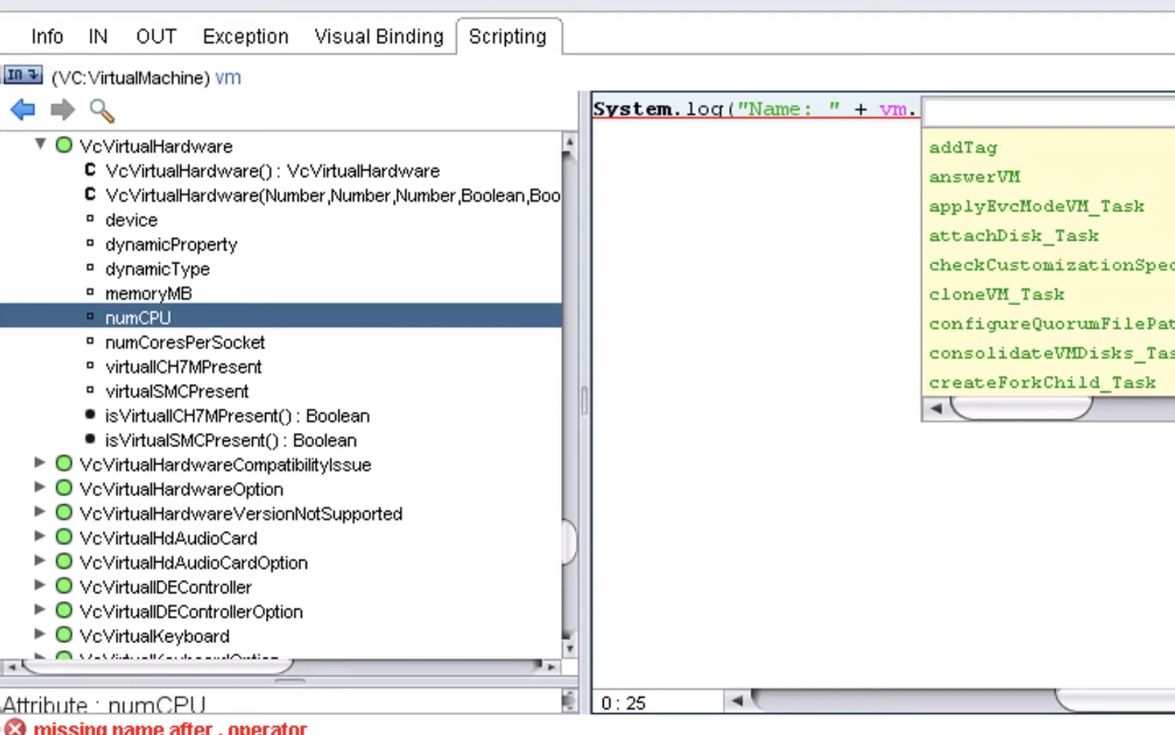
scroll(1048, 272, down, 6)
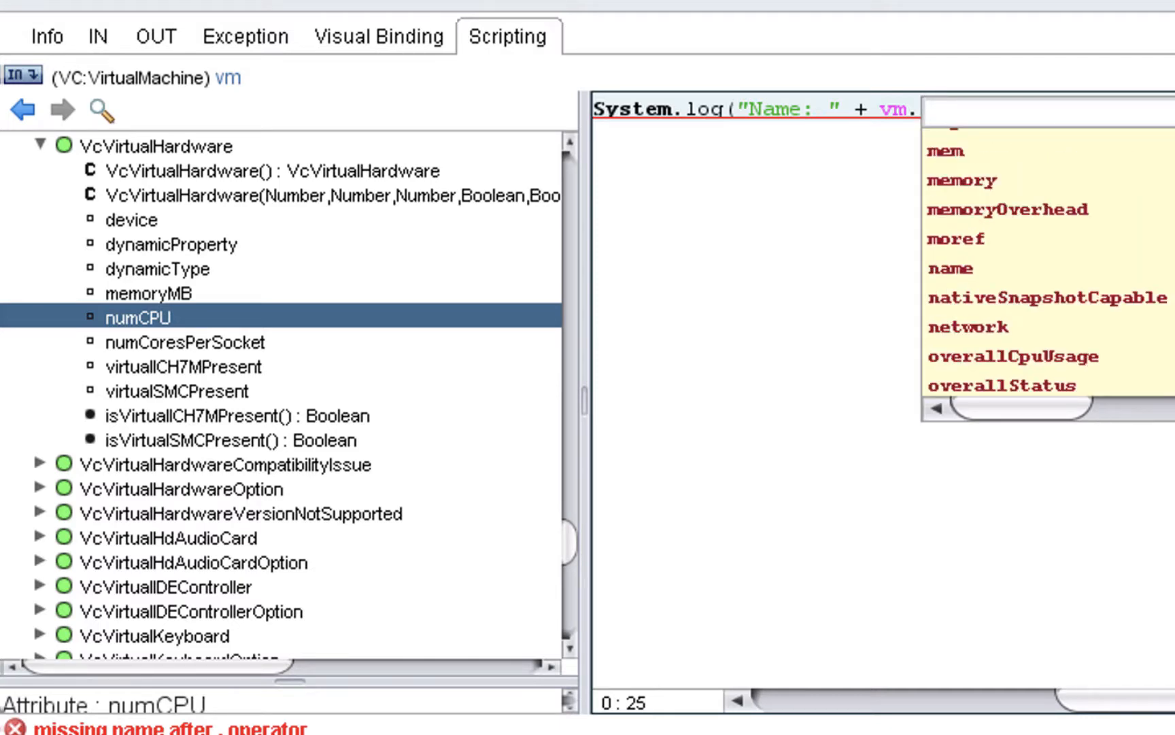
scroll(1048, 272, up, 2)
scroll(1047, 272, up, 1)
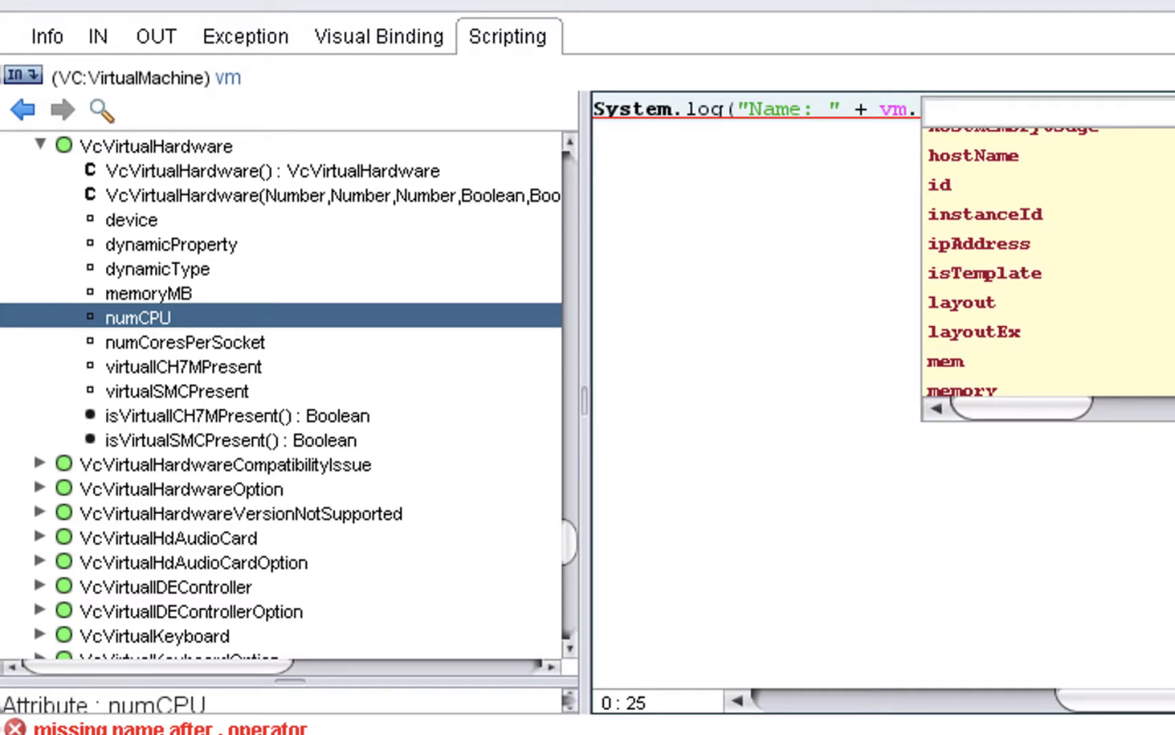
scroll(1048, 272, up, 10)
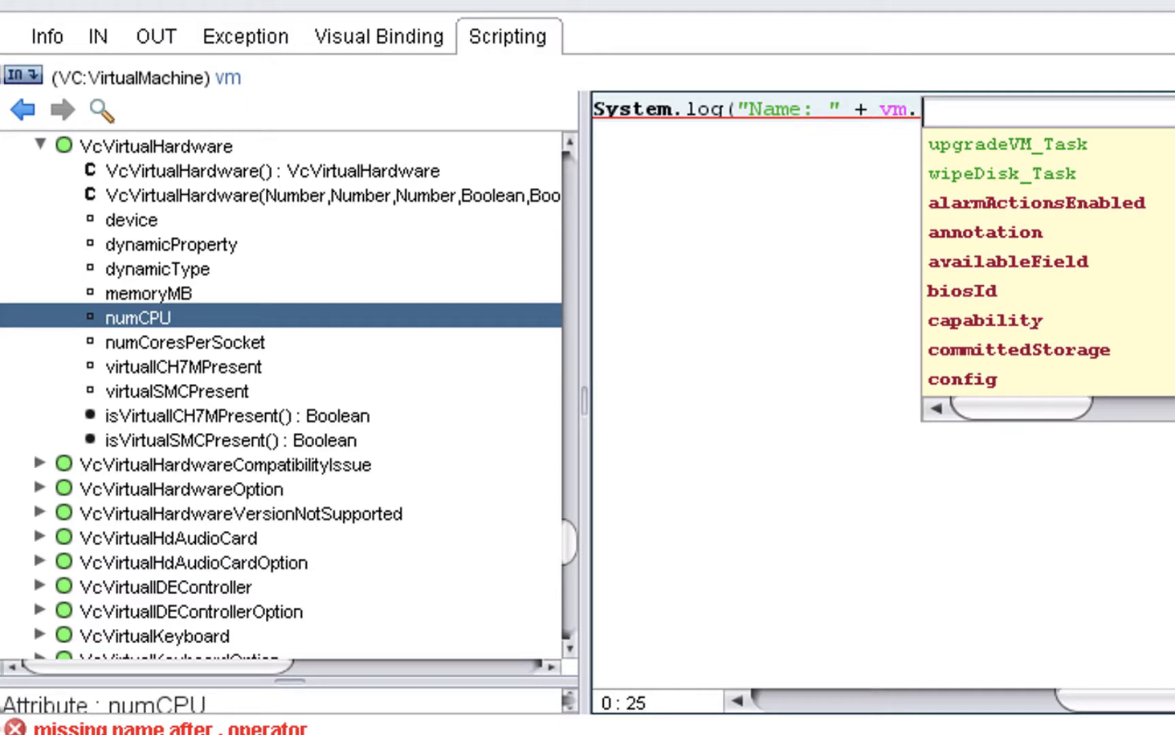
scroll(1048, 262, up, 3)
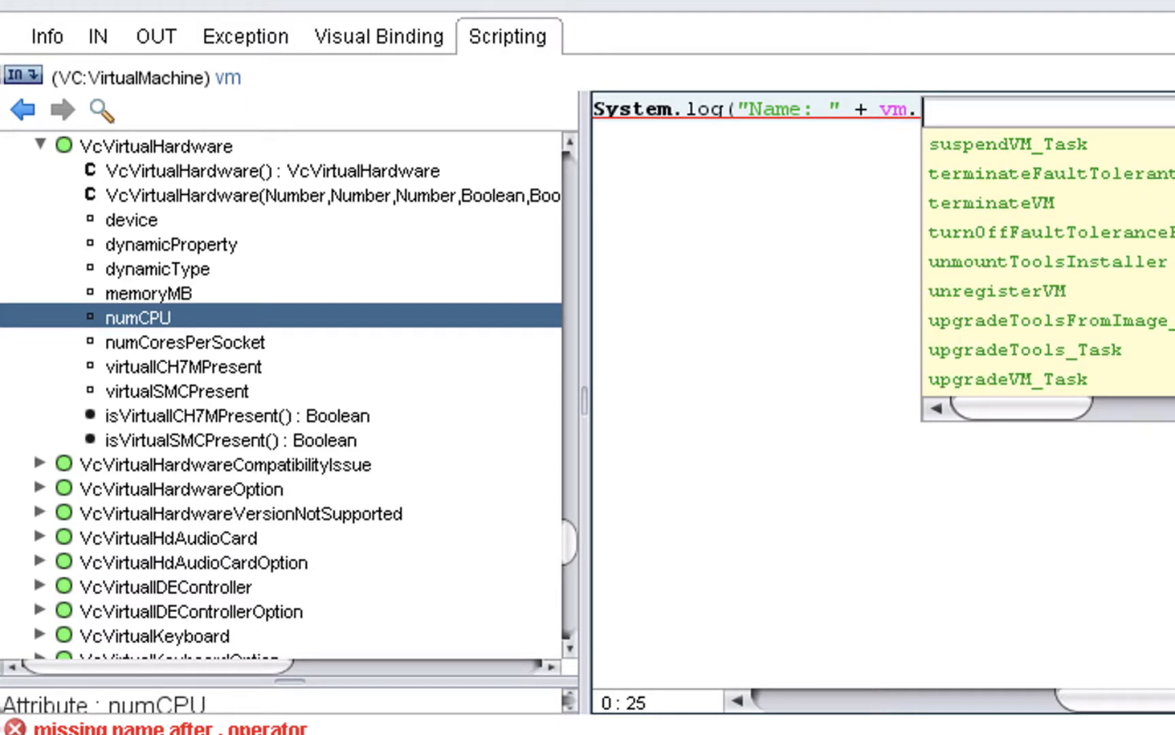
scroll(1048, 262, down, 3)
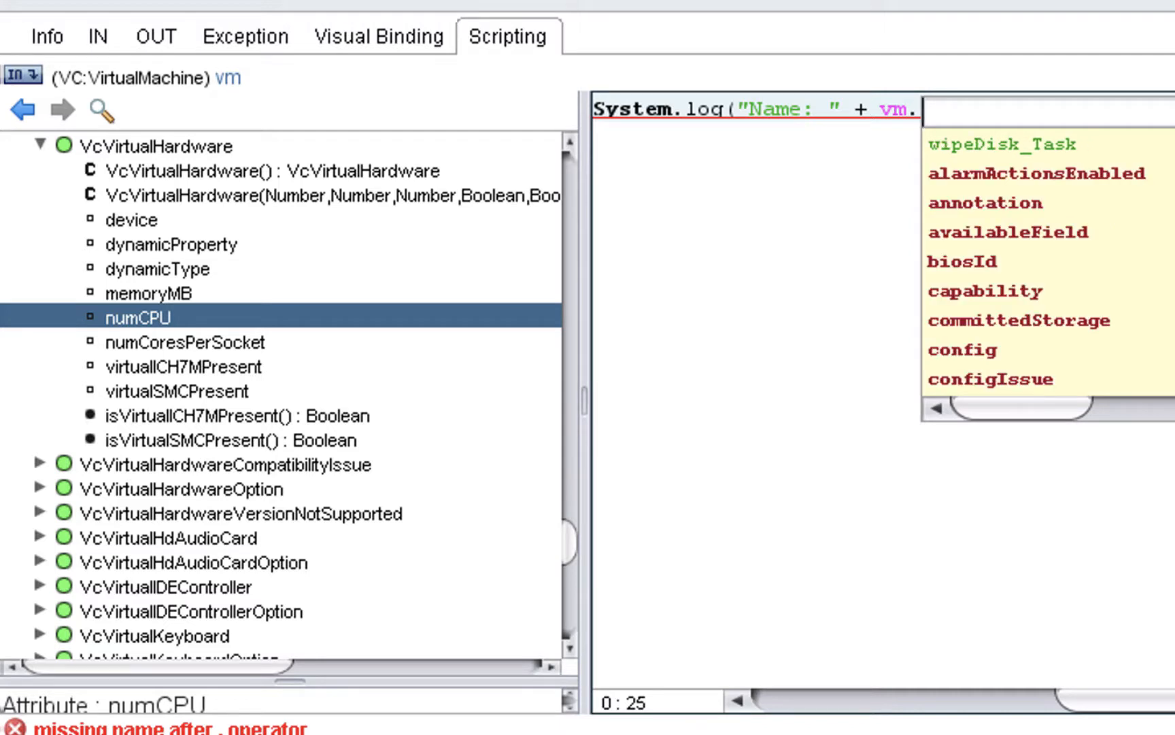
scroll(1048, 262, down, 3)
scroll(1048, 262, down, 3)
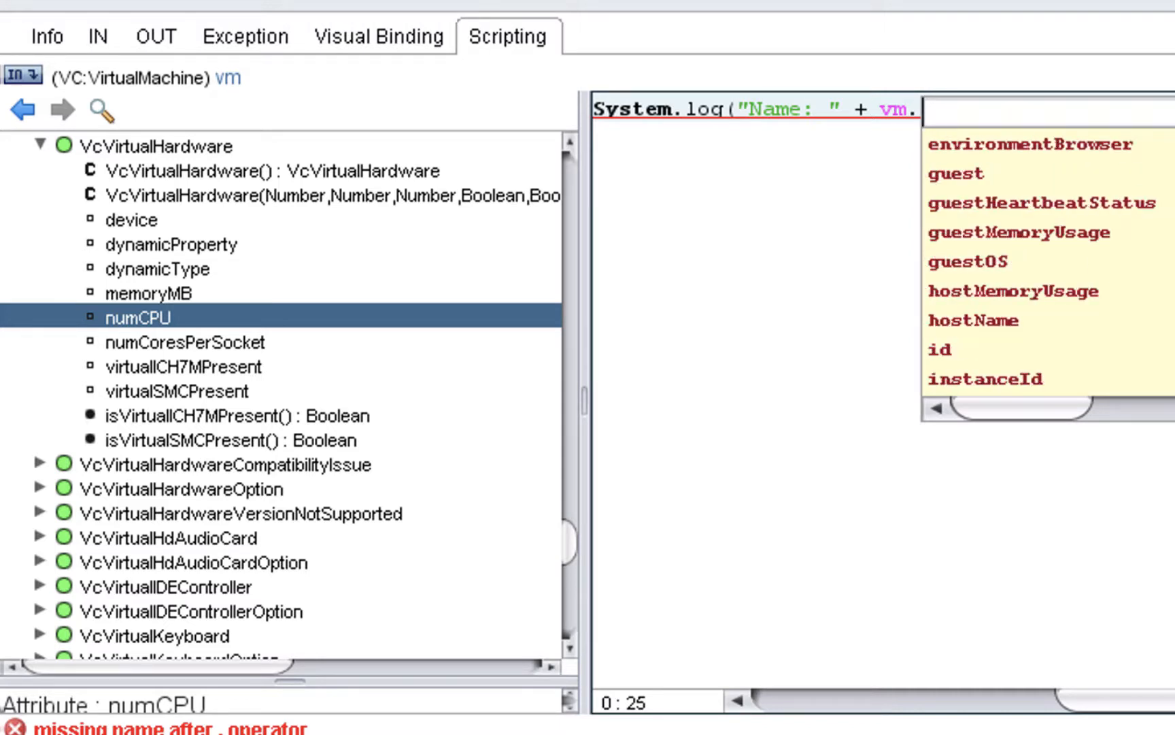
scroll(1070, 322, down, 3)
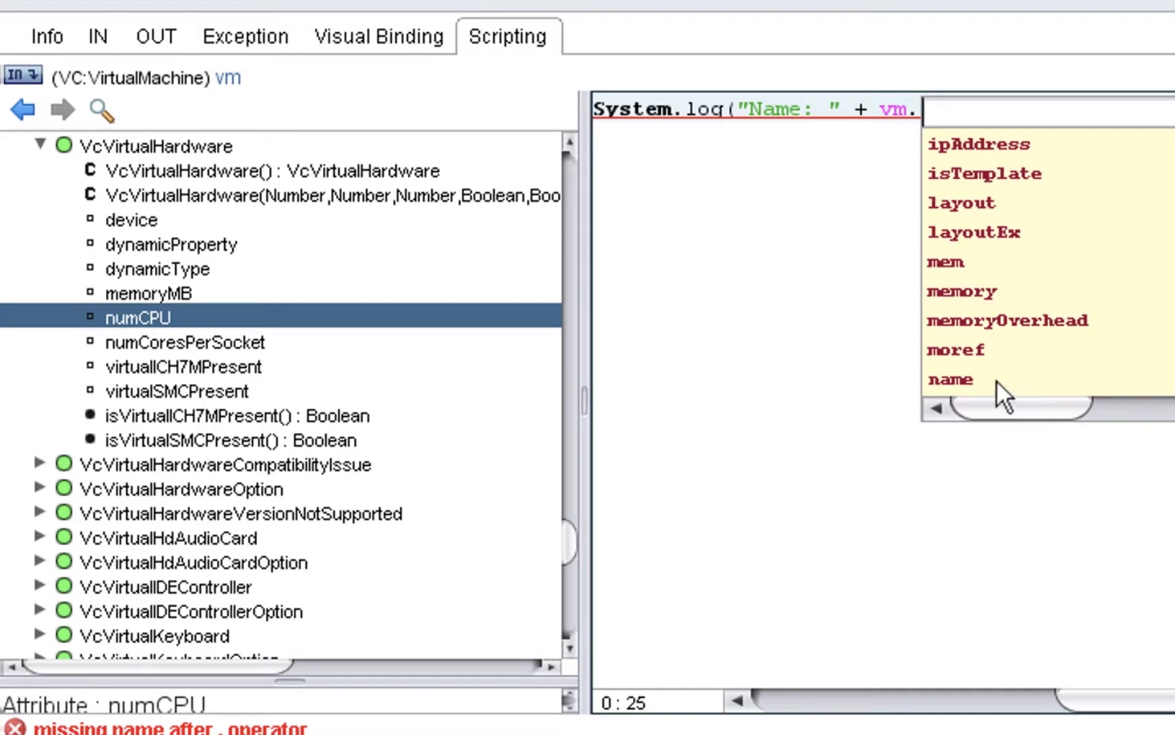
click(965, 379)
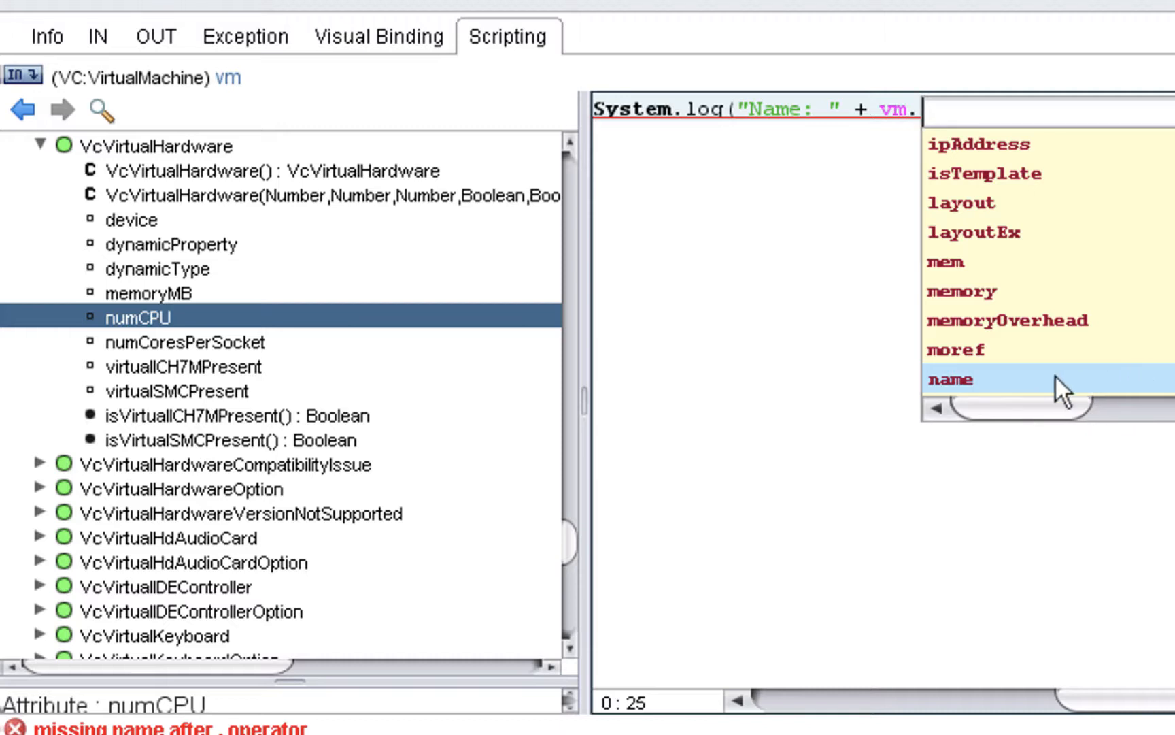
double_click(982, 376)
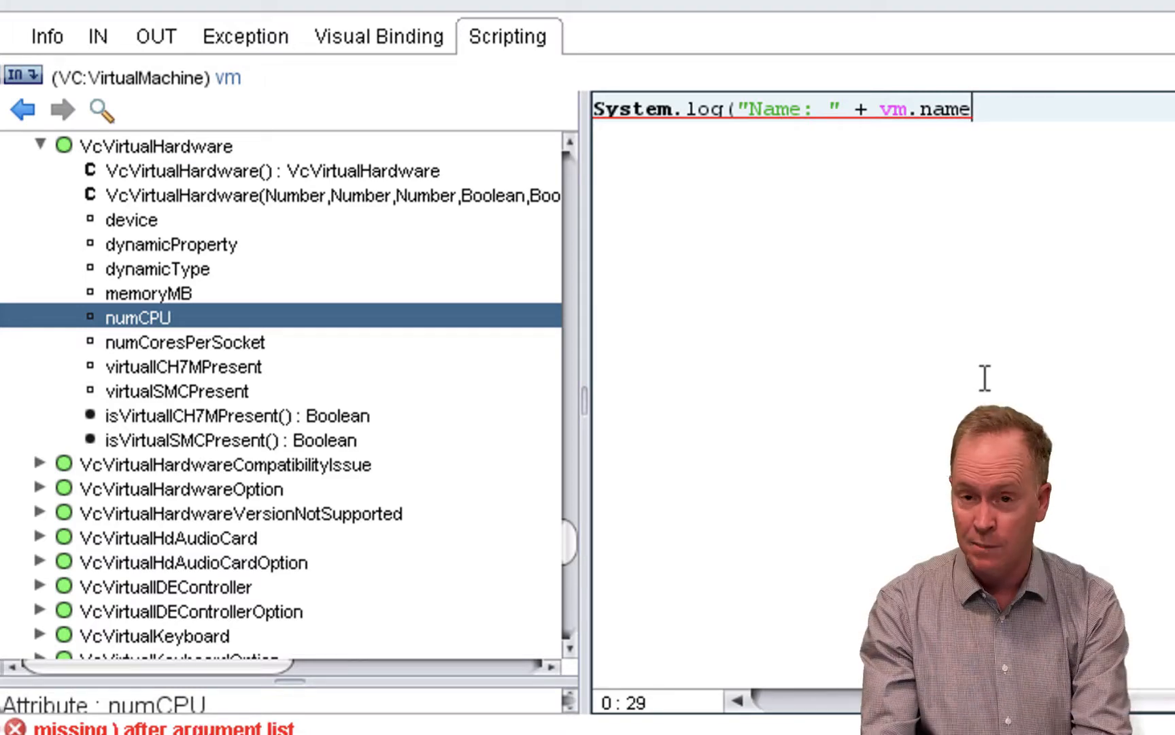
text();)
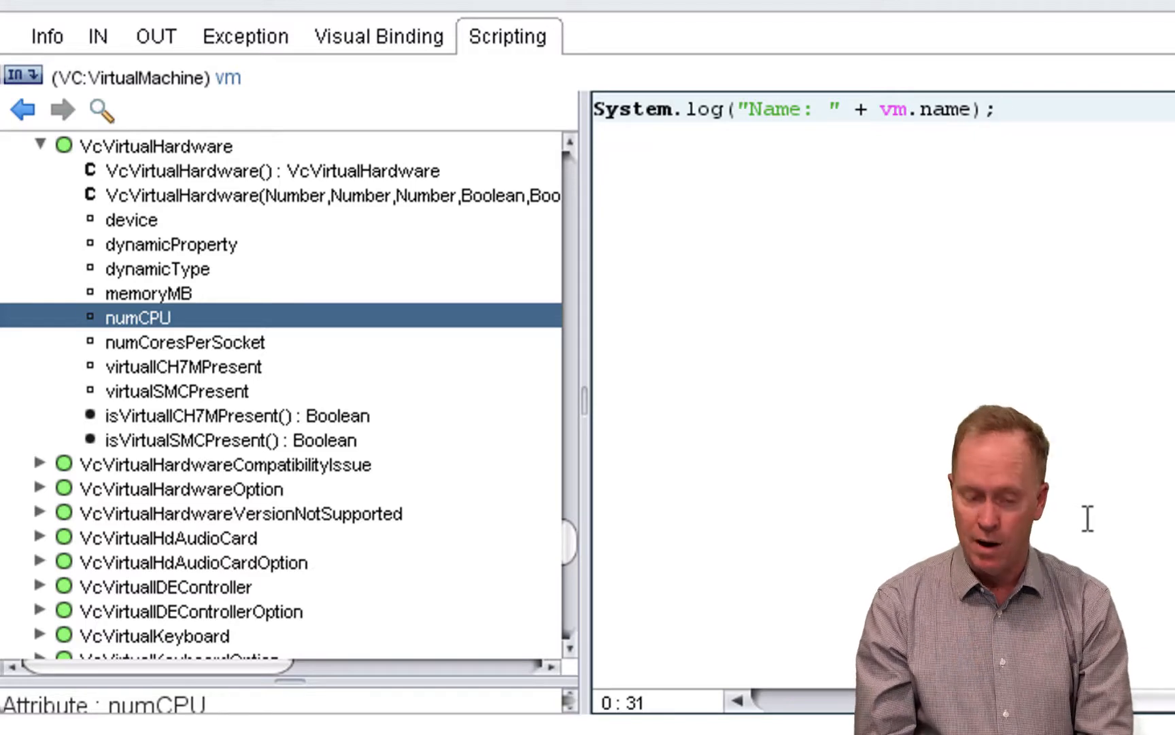
- Duplicate the Name log statement onto a new second line and change the copy's label to CPUs
key(ctrl+a)
key(ctrl+c)
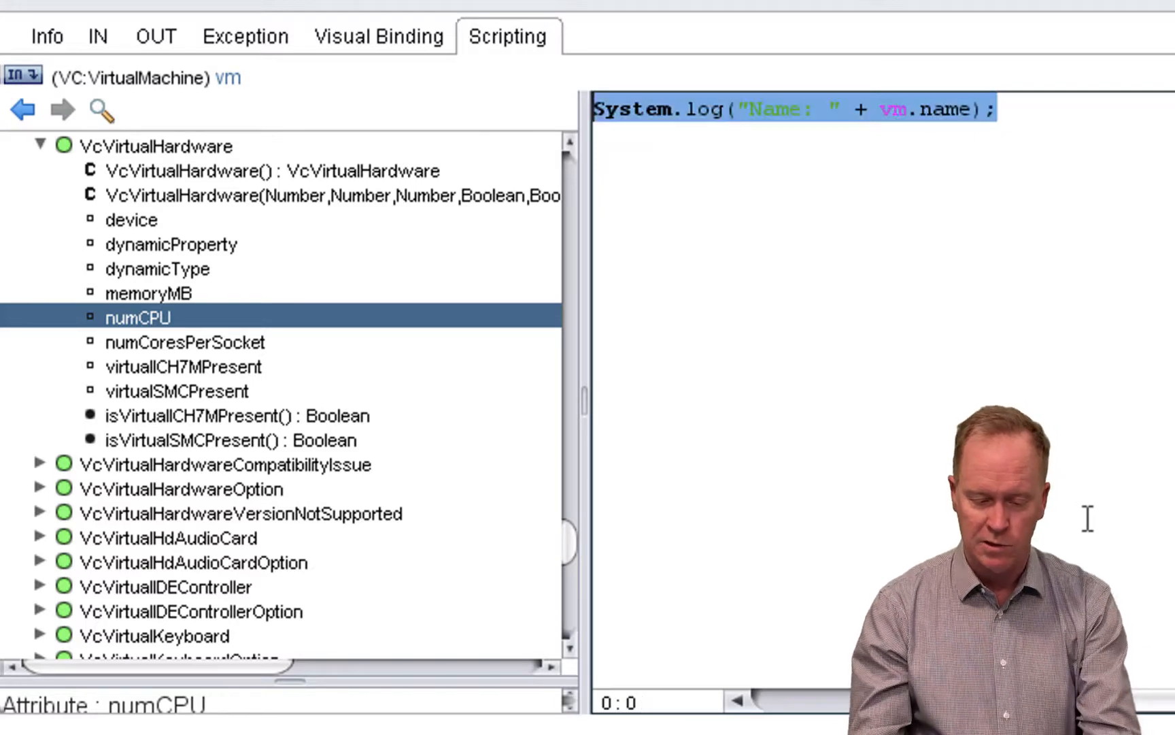
key(End)
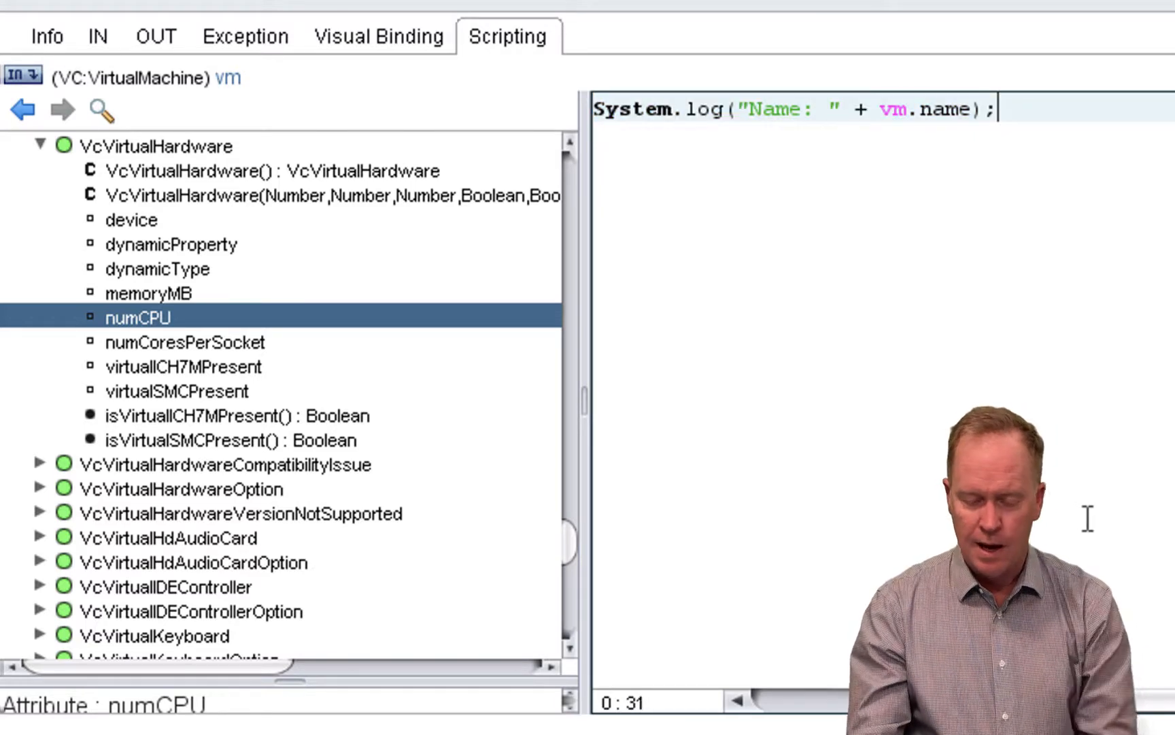
key(Return)
key(ctrl+v)
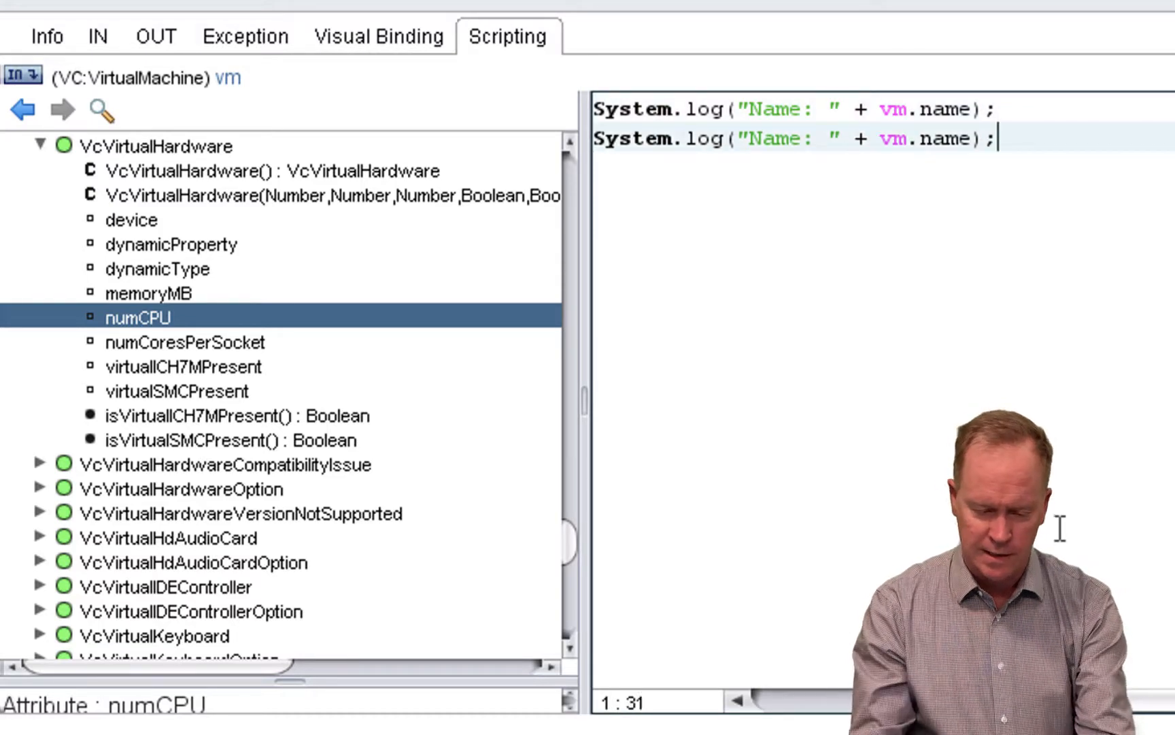
double_click(788, 130)
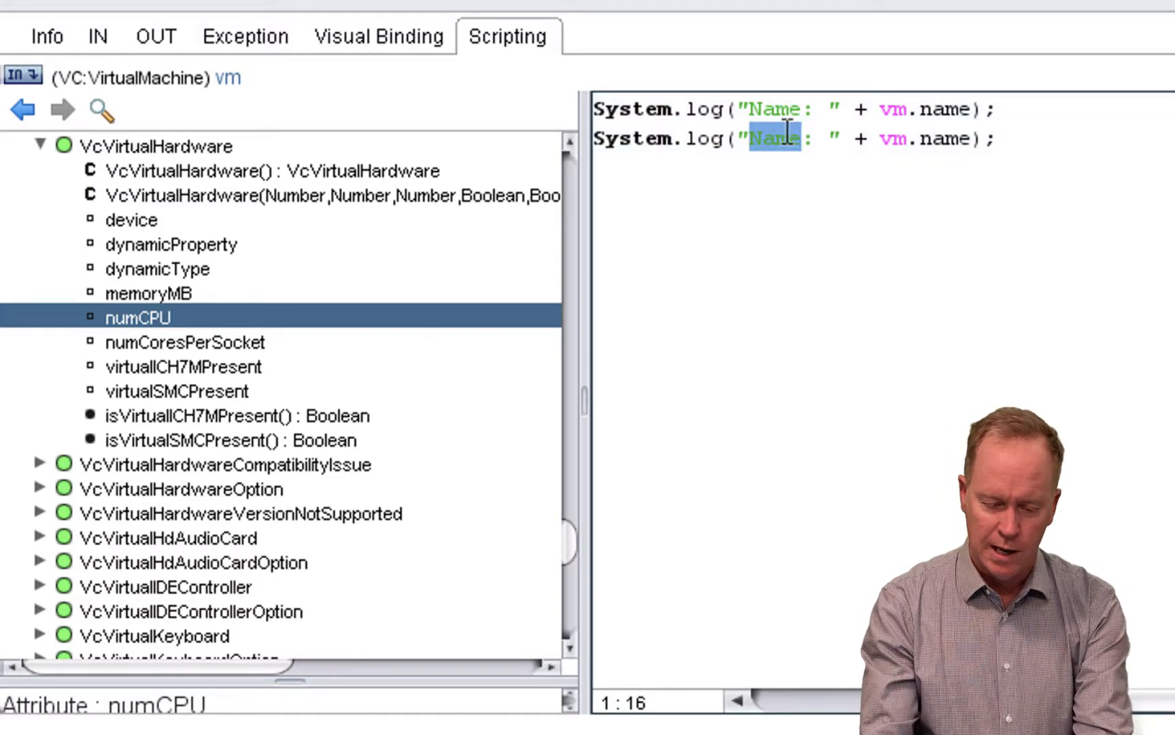
text(CPUs)
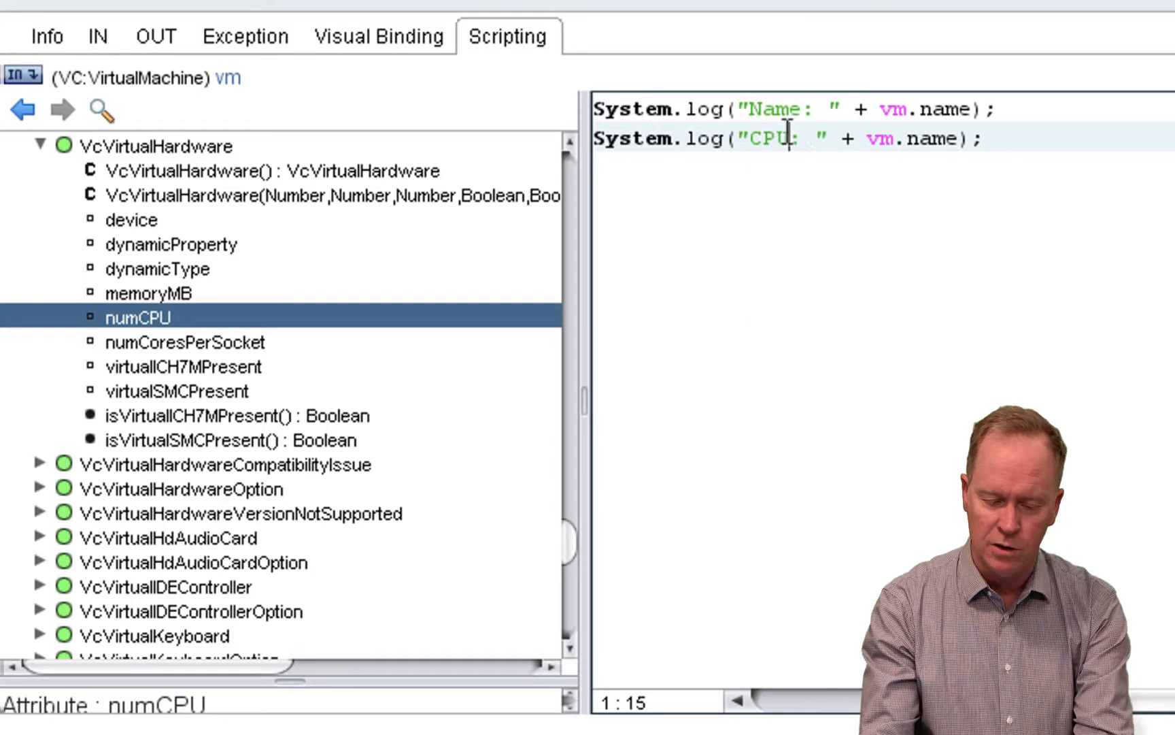
- Replace the name attribute in the CPUs log statement with config.hardware.numCPU
click(973, 139)
key(BackSpace)
key(BackSpace)
key(BackSpace)
key(BackSpace)
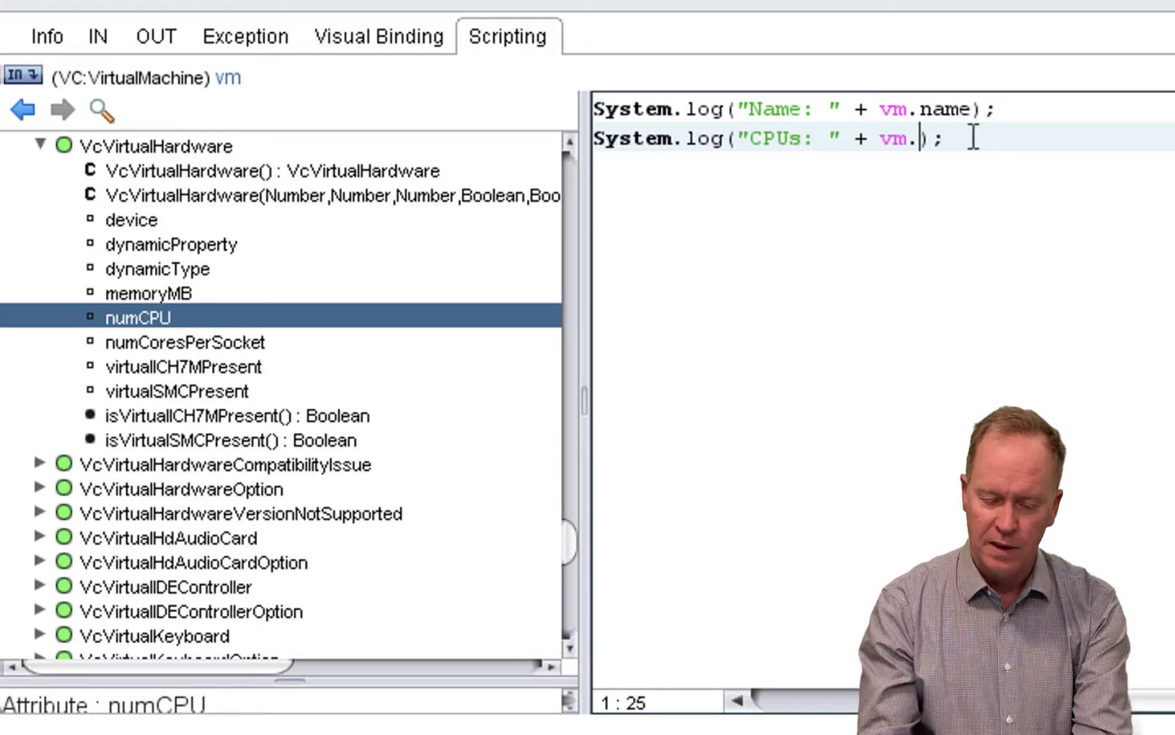
text(config.)
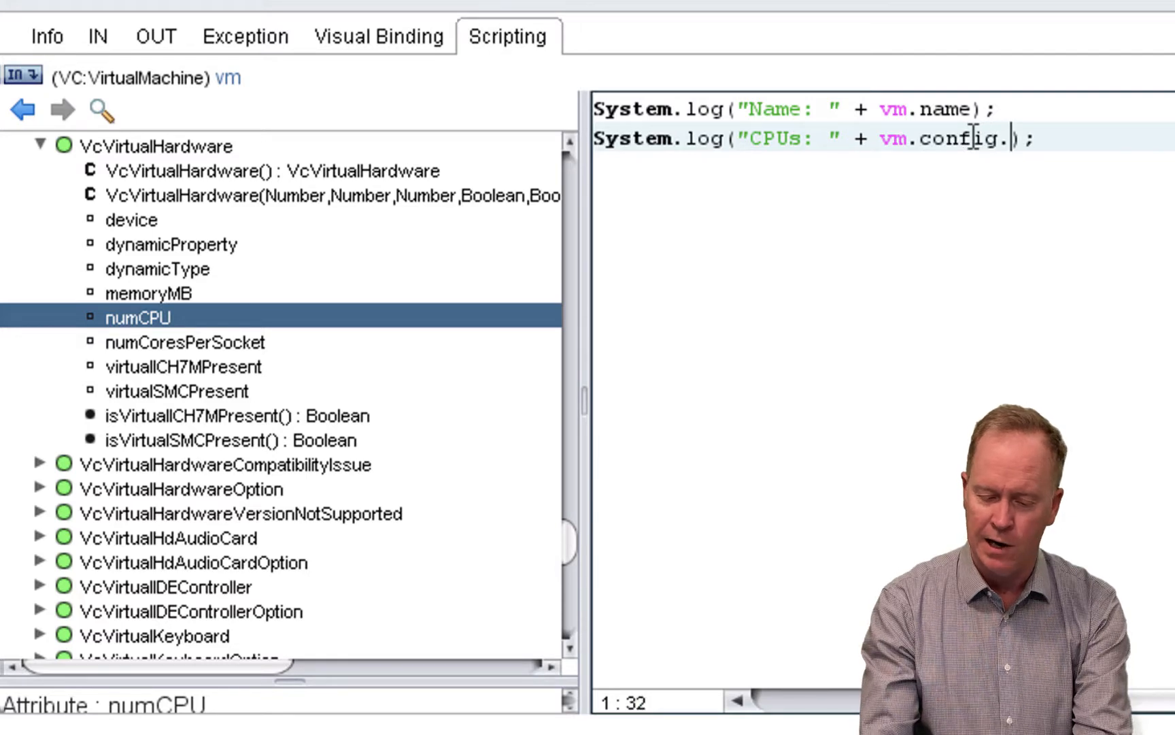
text(hardware.)
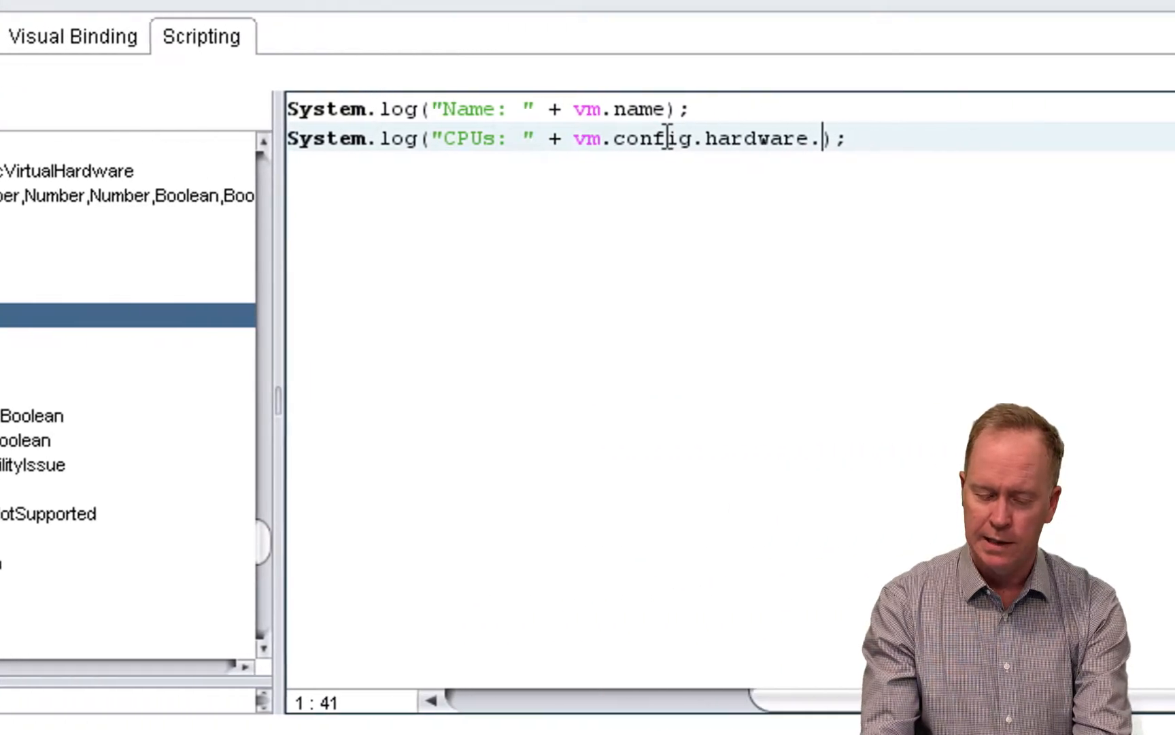
text(numCPU)
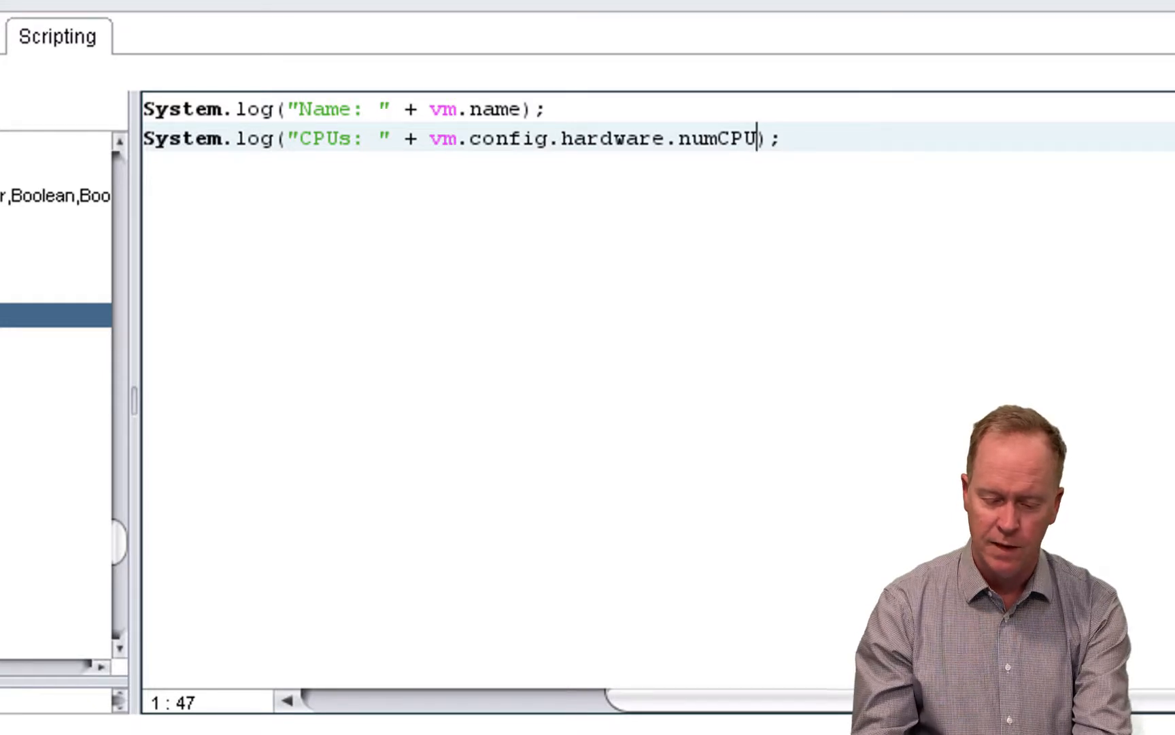
- Duplicate the CPUs log statement onto a third line and change the copy's label to vRAM
key(Right)
key(Right)
key(shift+Home)
key(ctrl+c)
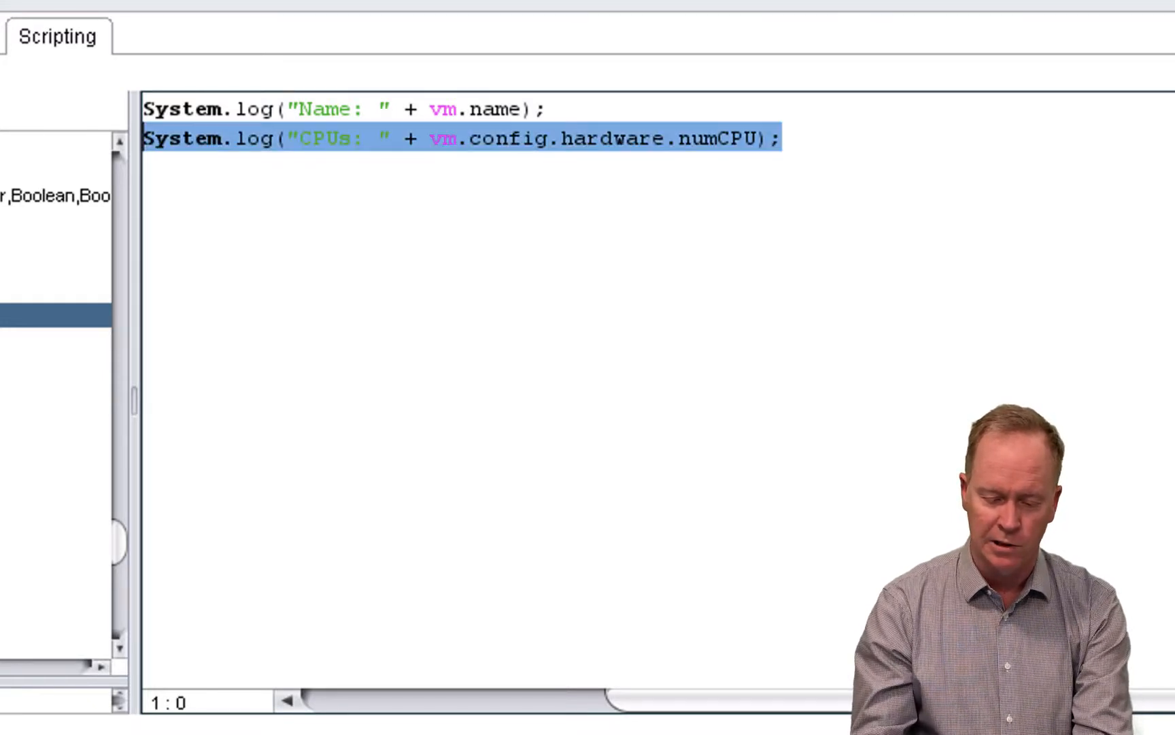
key(End)
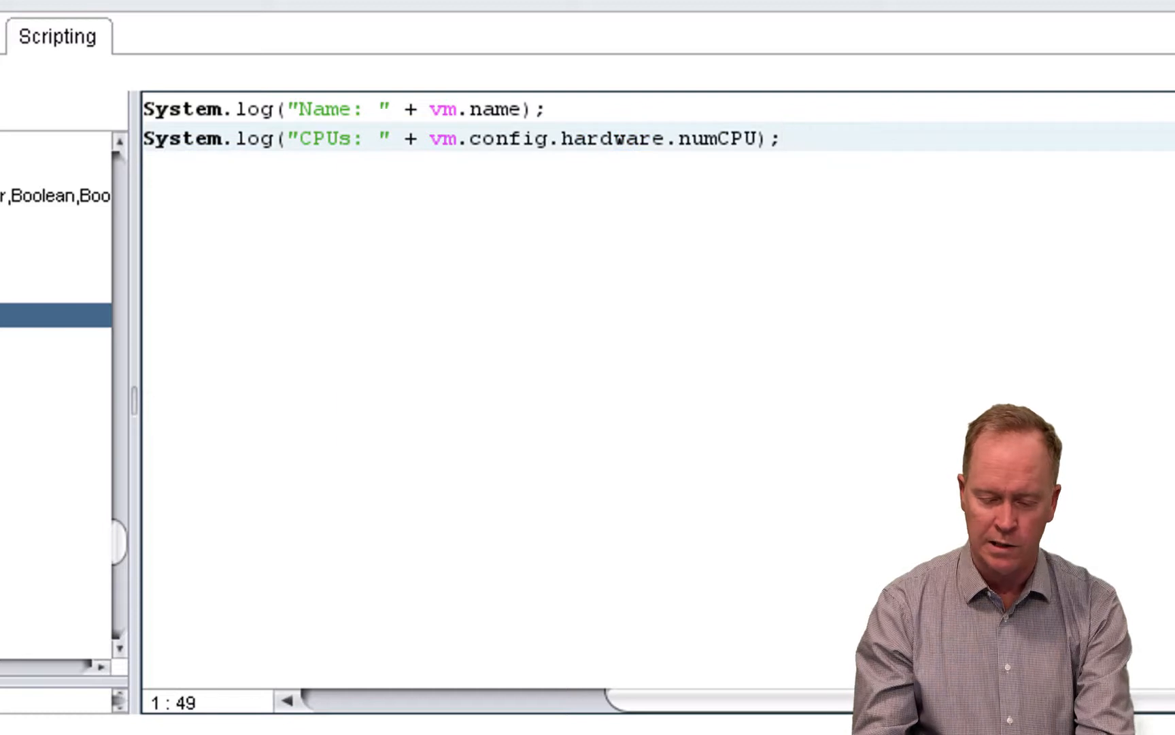
key(Return)
key(ctrl+v)
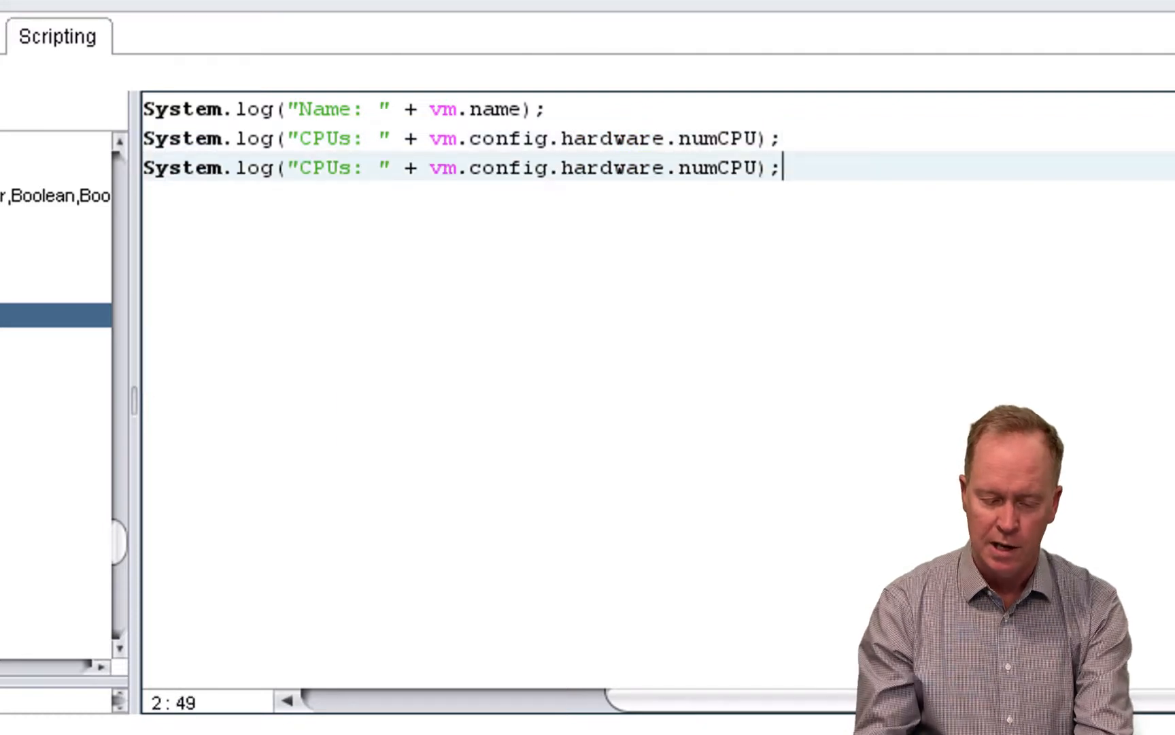
double_click(334, 168)
text(vRA)
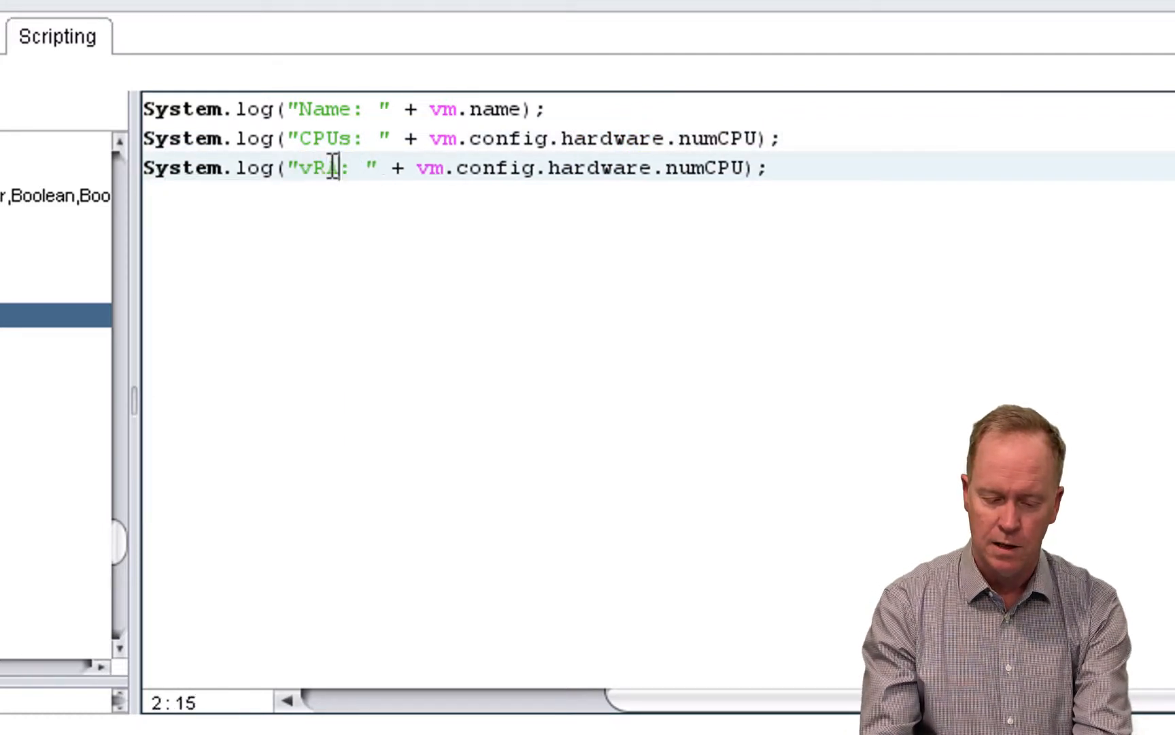
text(M)
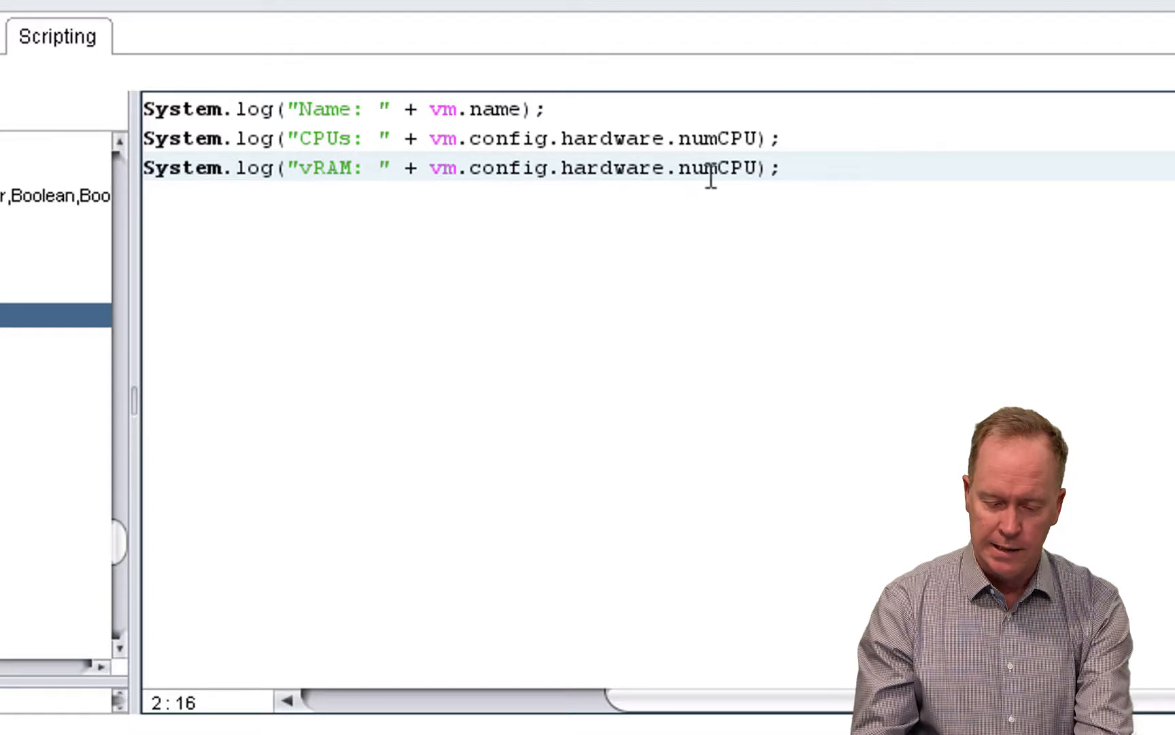
- Replace numCPU in the vRAM log statement with memoryMB, keeping the vm.config.hardware path
click(757, 168)
key(BackSpace)
key(BackSpace)
key(BackSpace)
key(BackSpace)
key(BackSpace)
key(BackSpace)
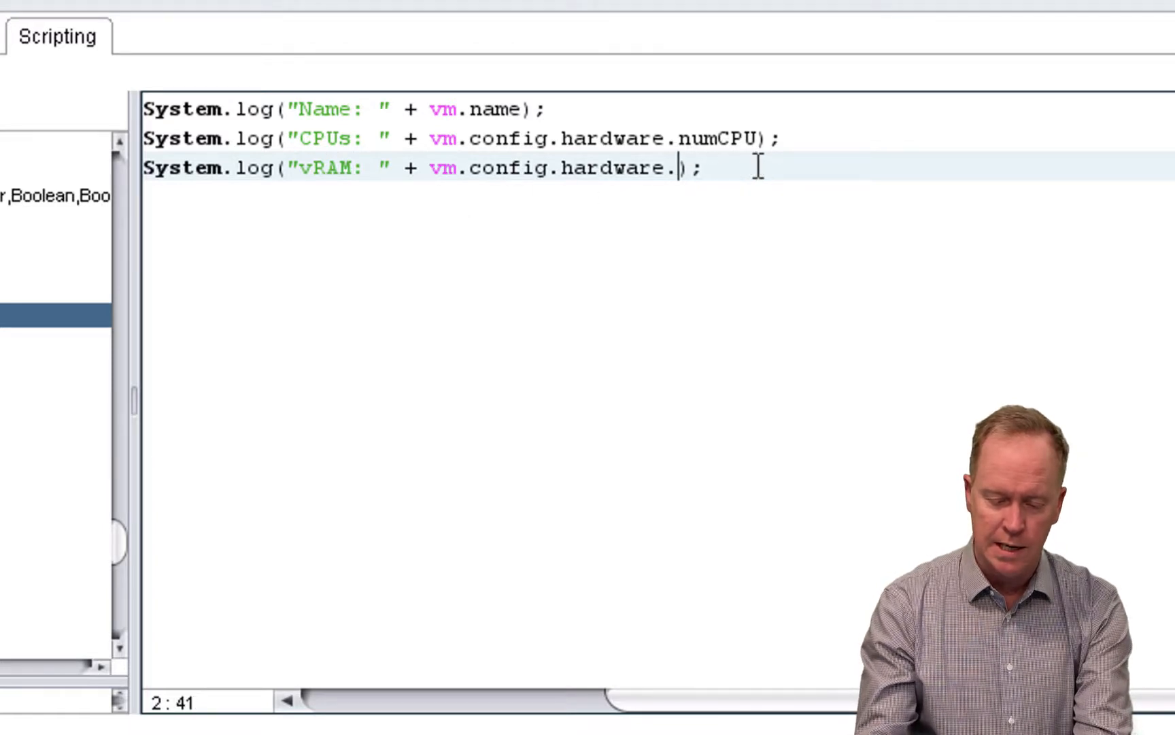
key(BackSpace)
text(.memo)
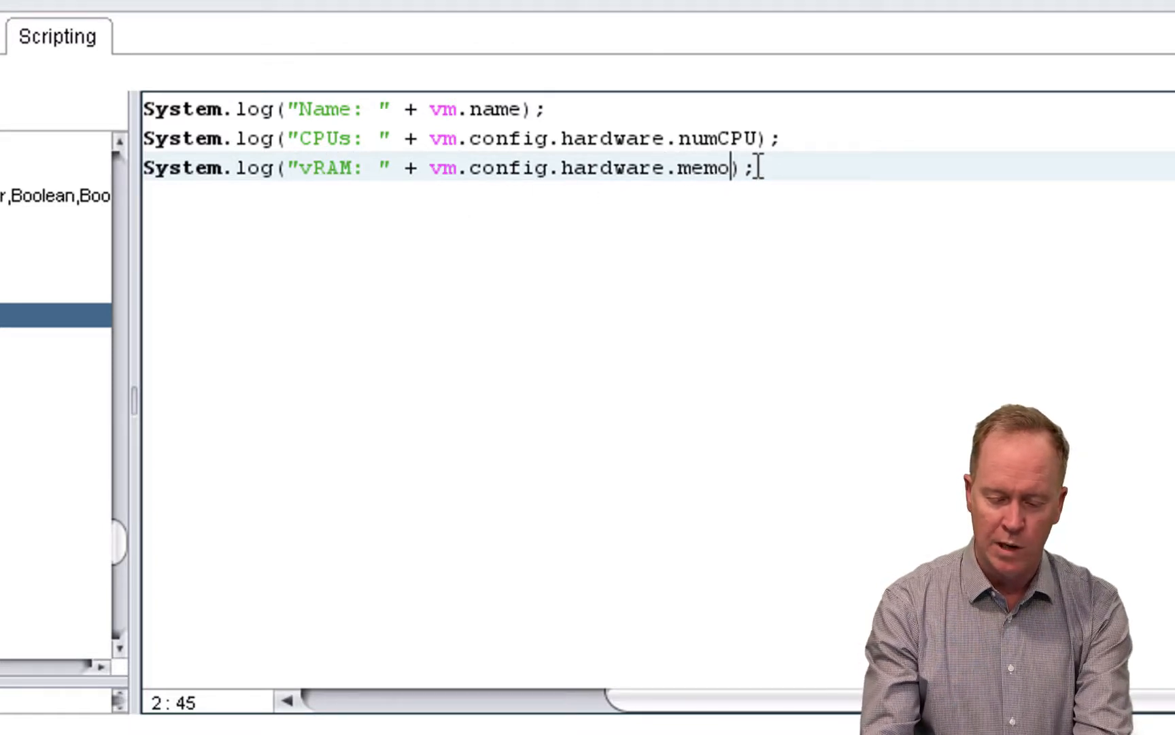
text(ryMB)
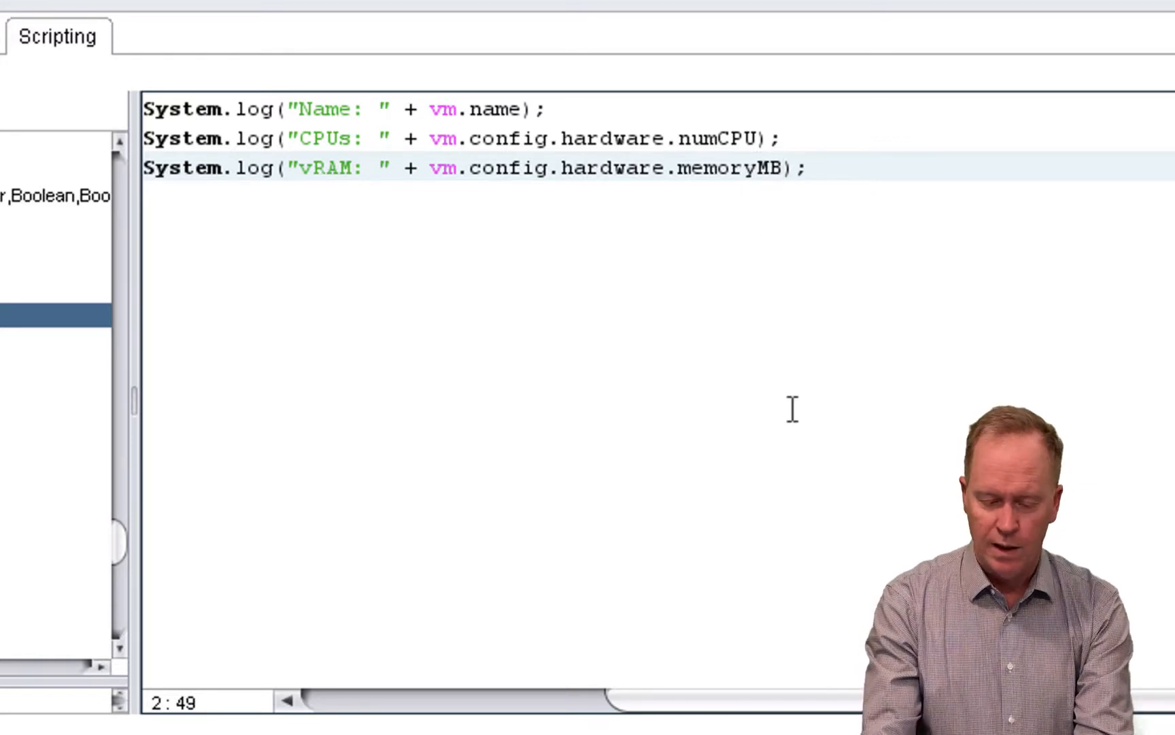
text())
- Append + "MB" after memoryMB inside the vRAM log statement's parentheses
key(BackSpace)
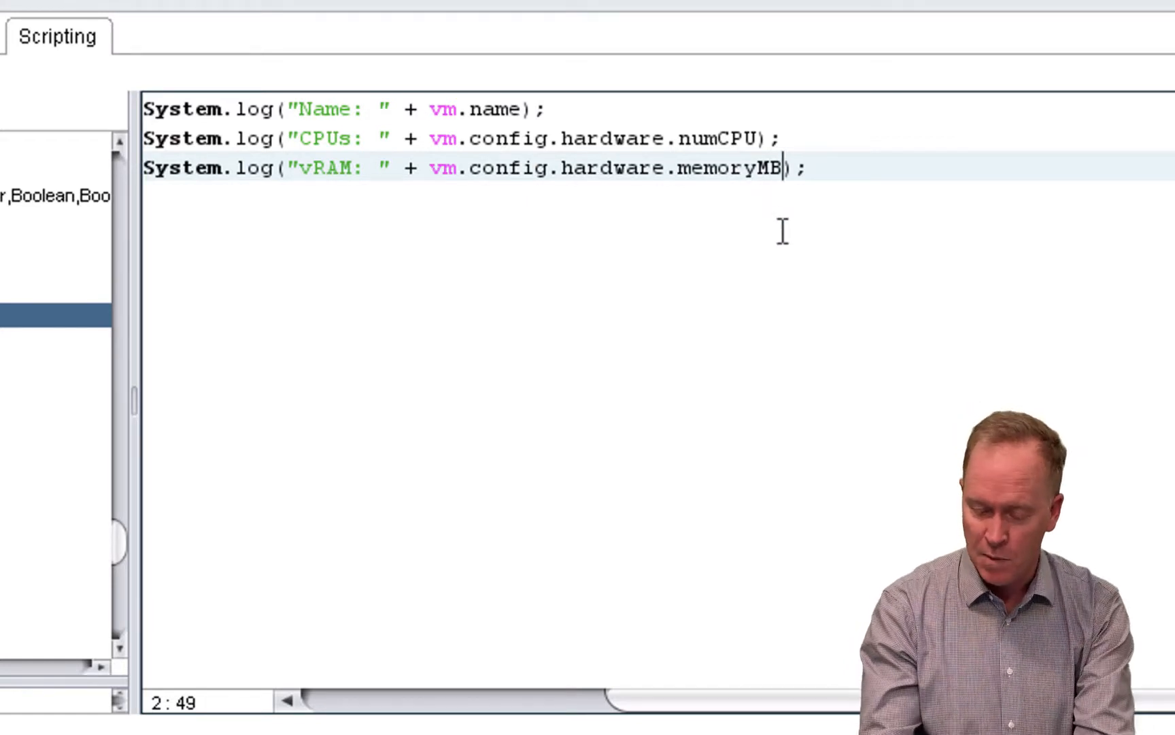
text(+ ")
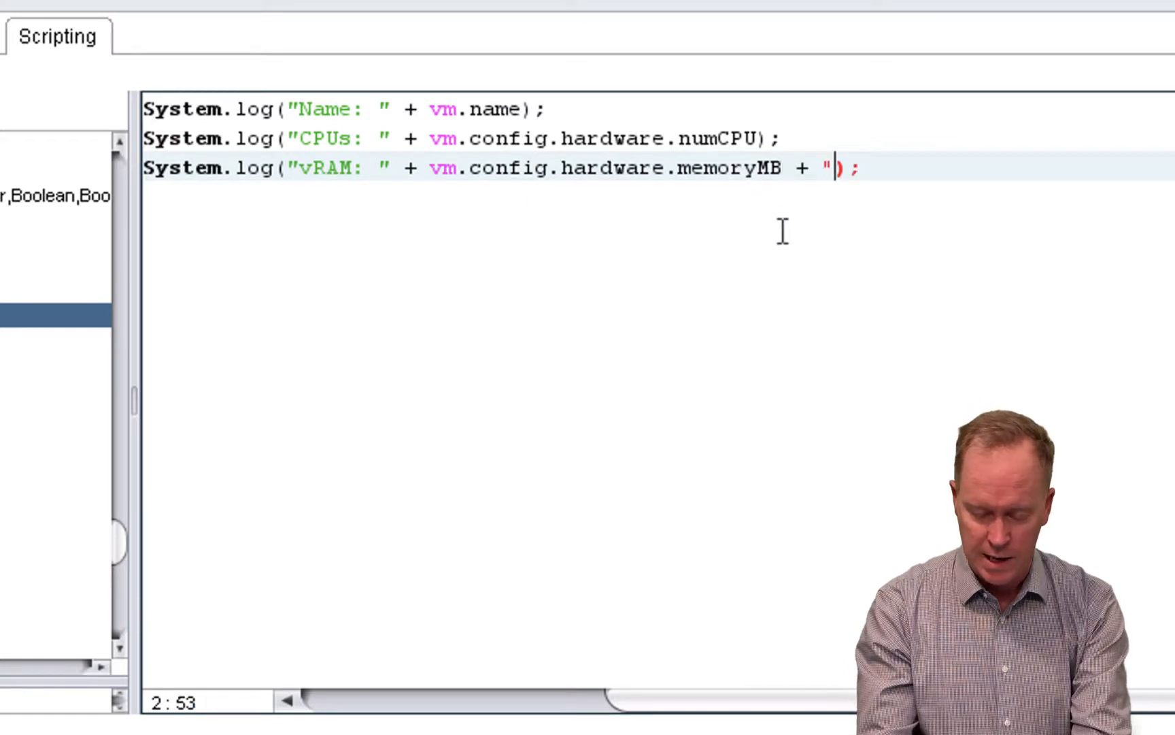
text(MB")
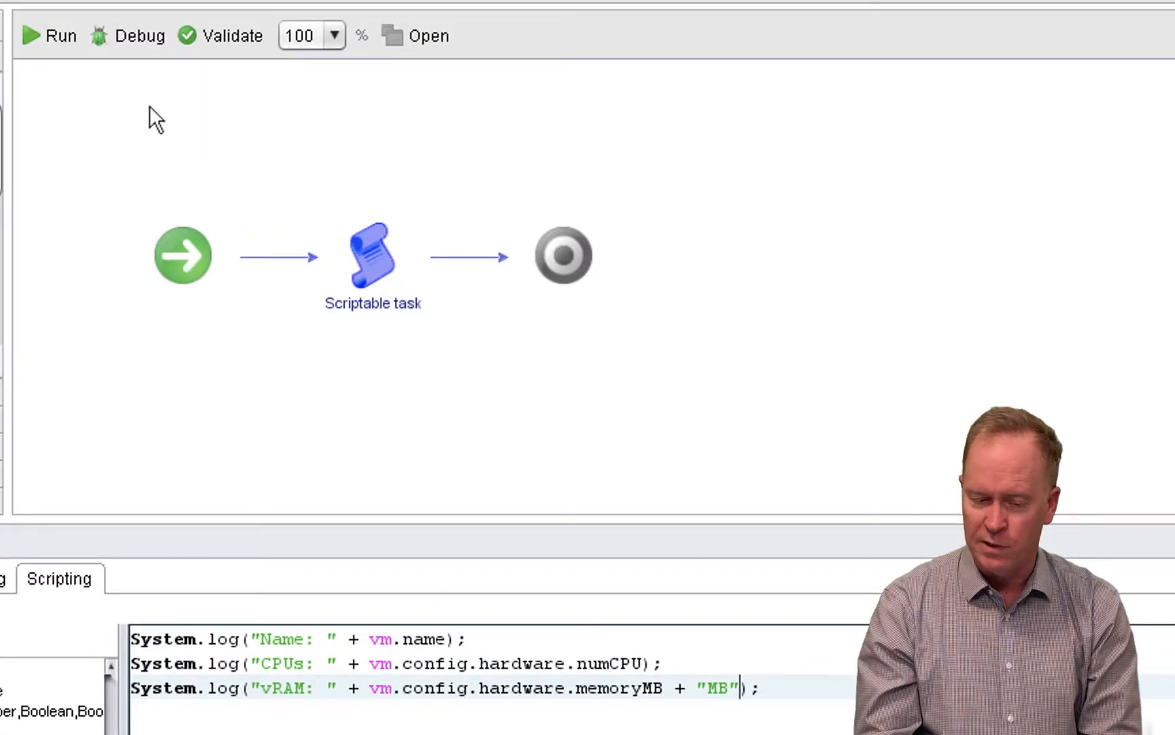
- Start a run of the workflow and choose QA-Linux-01 from SA-Datacenter's vm folder as the Virtual Machine input
click(37, 42)
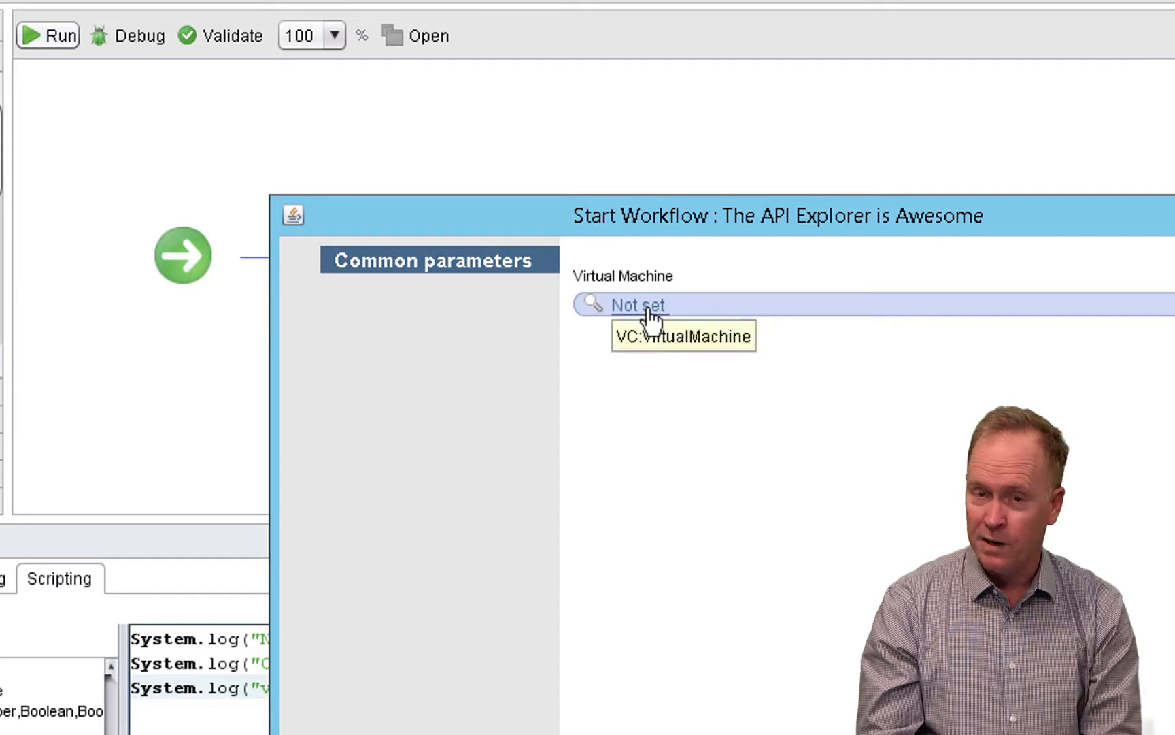
click(647, 307)
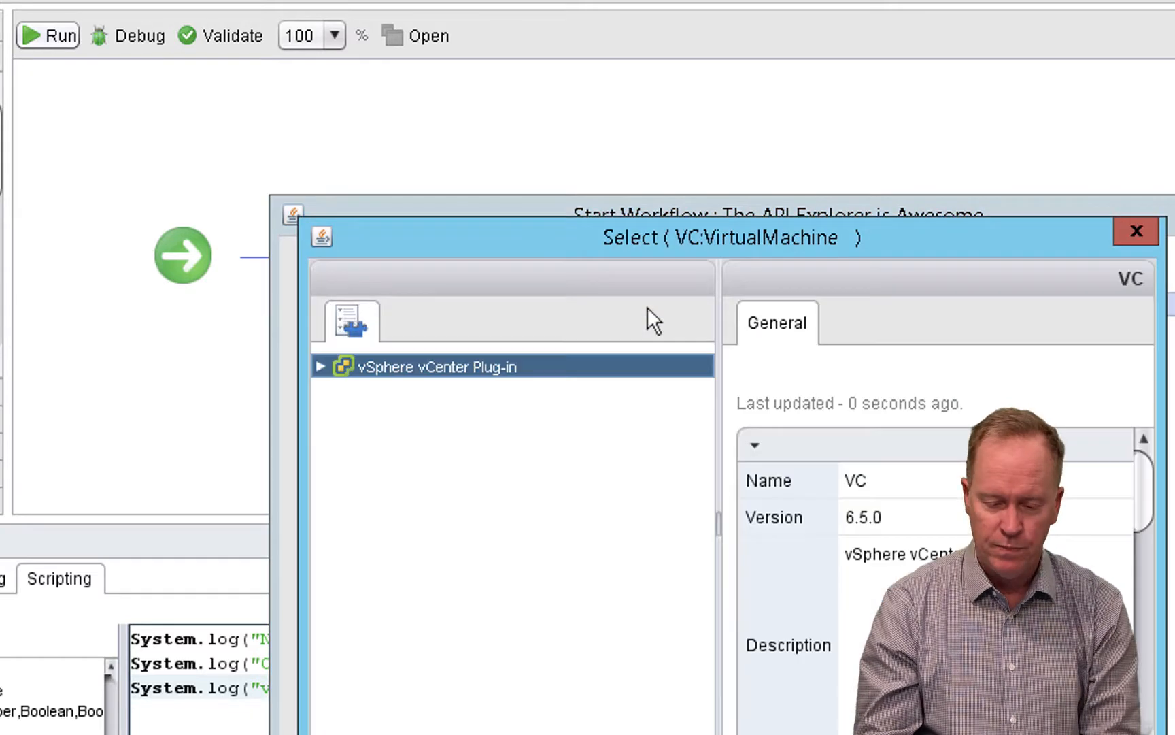
click(320, 367)
click(343, 391)
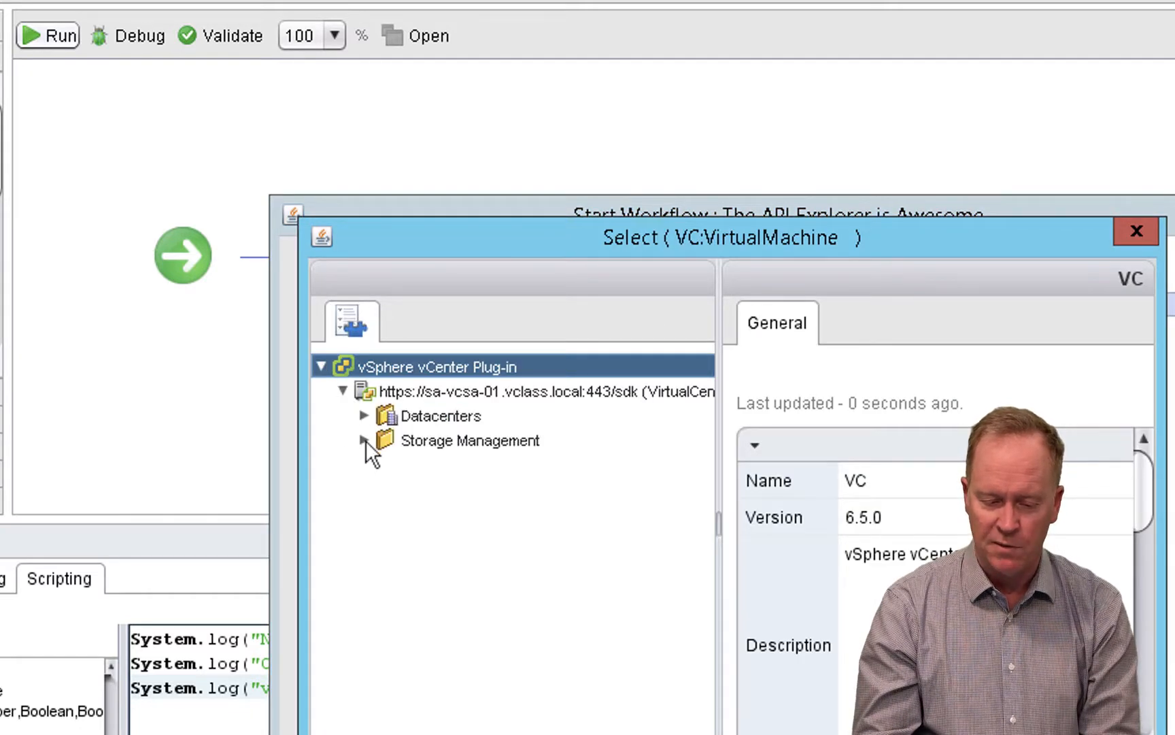
click(365, 416)
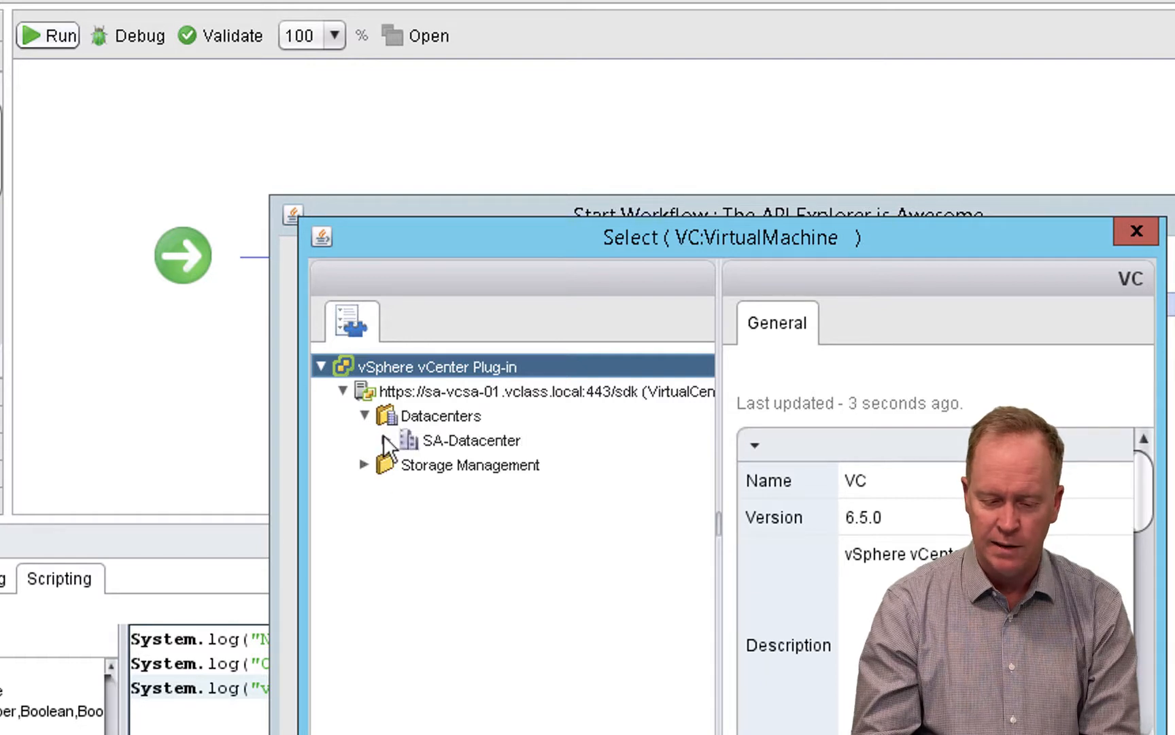
click(385, 438)
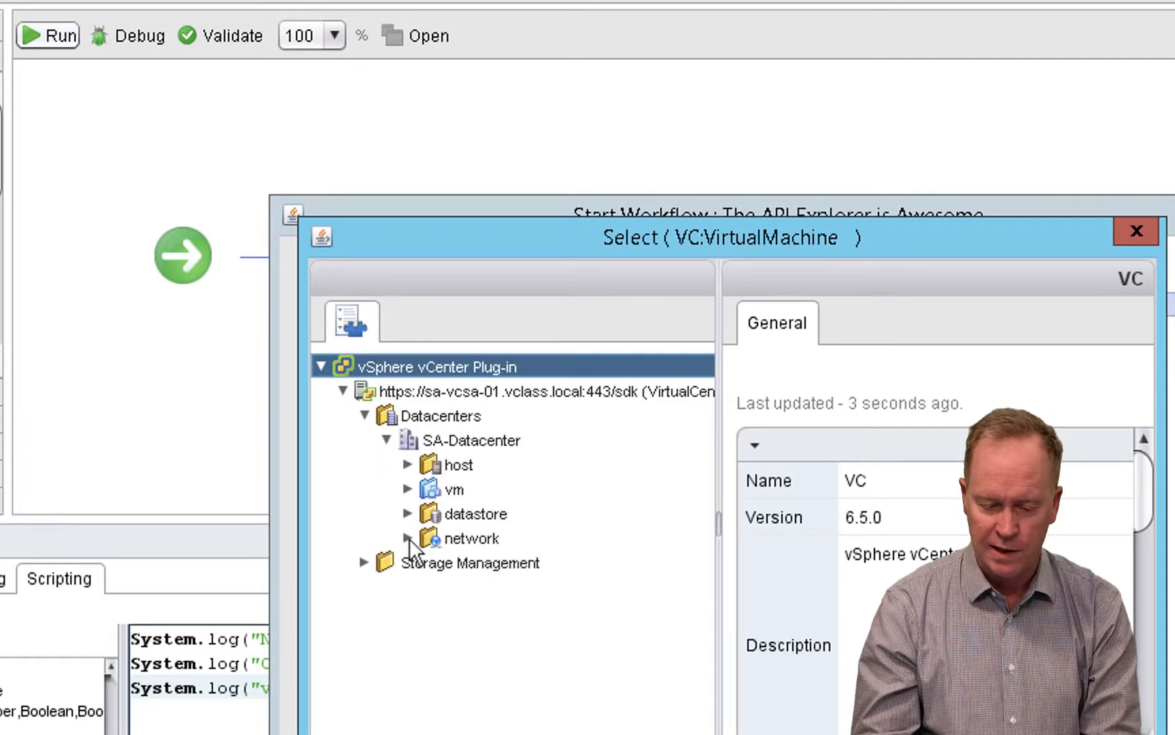
click(407, 489)
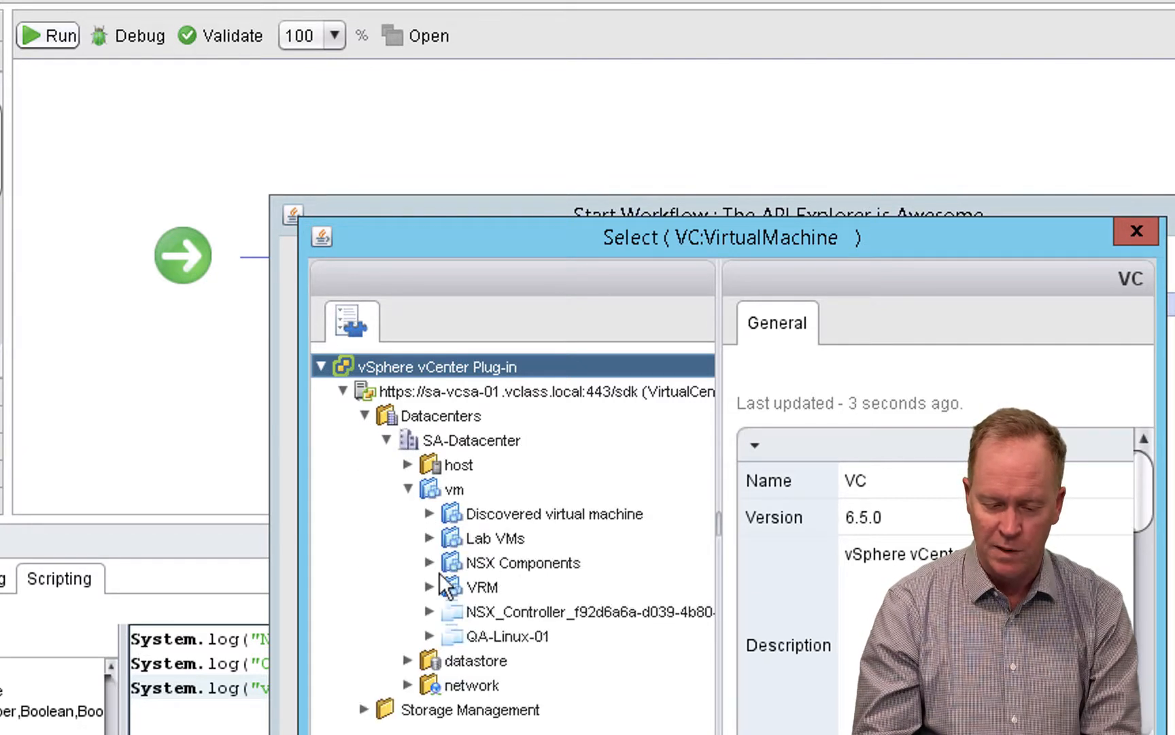
click(489, 642)
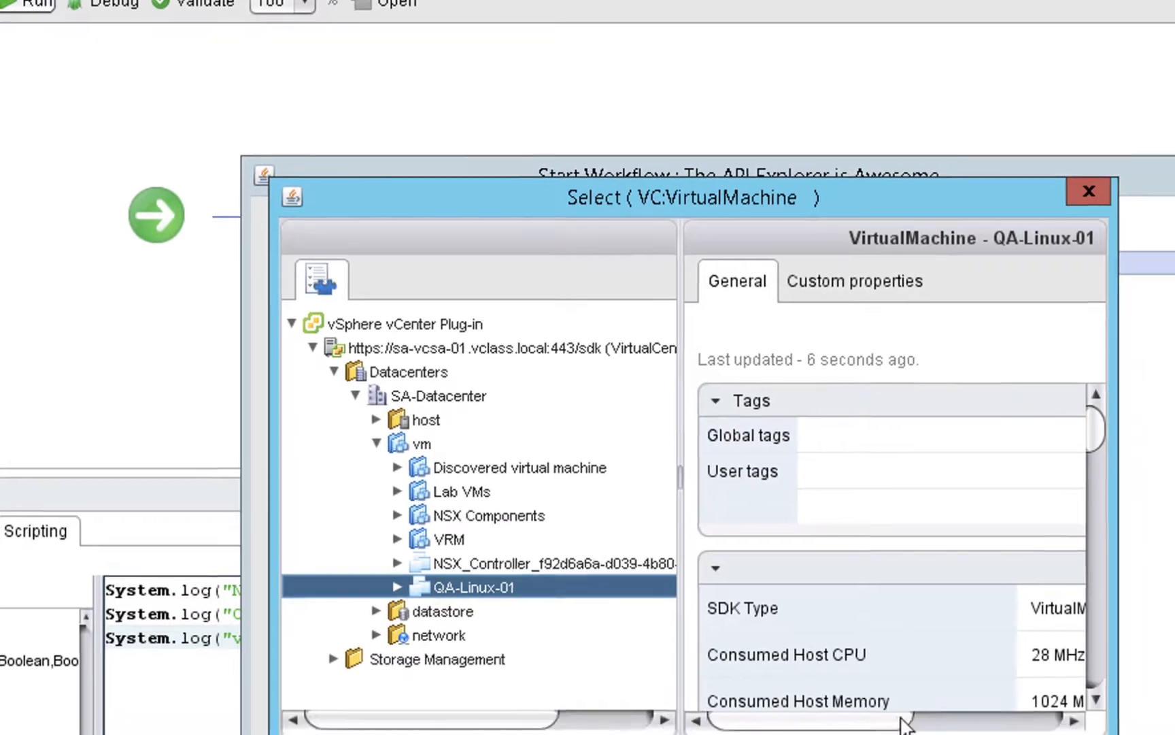
drag(899, 717, 926, 718)
drag(773, 537, 774, 537)
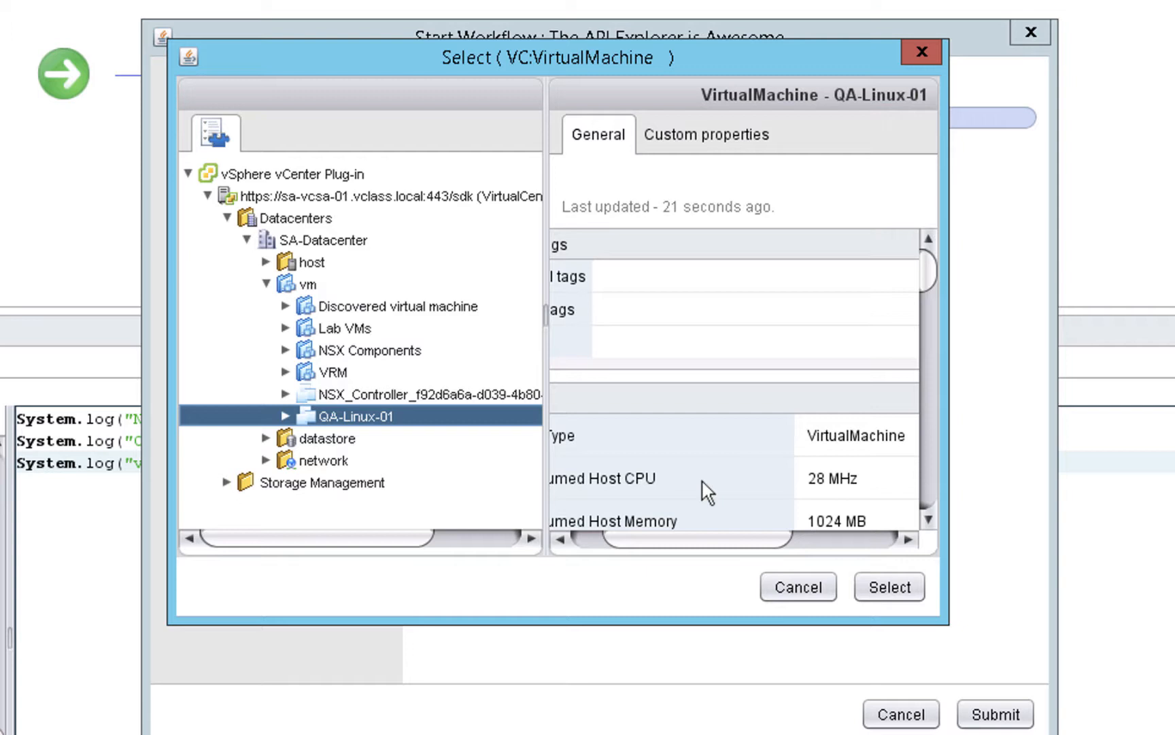
click(901, 593)
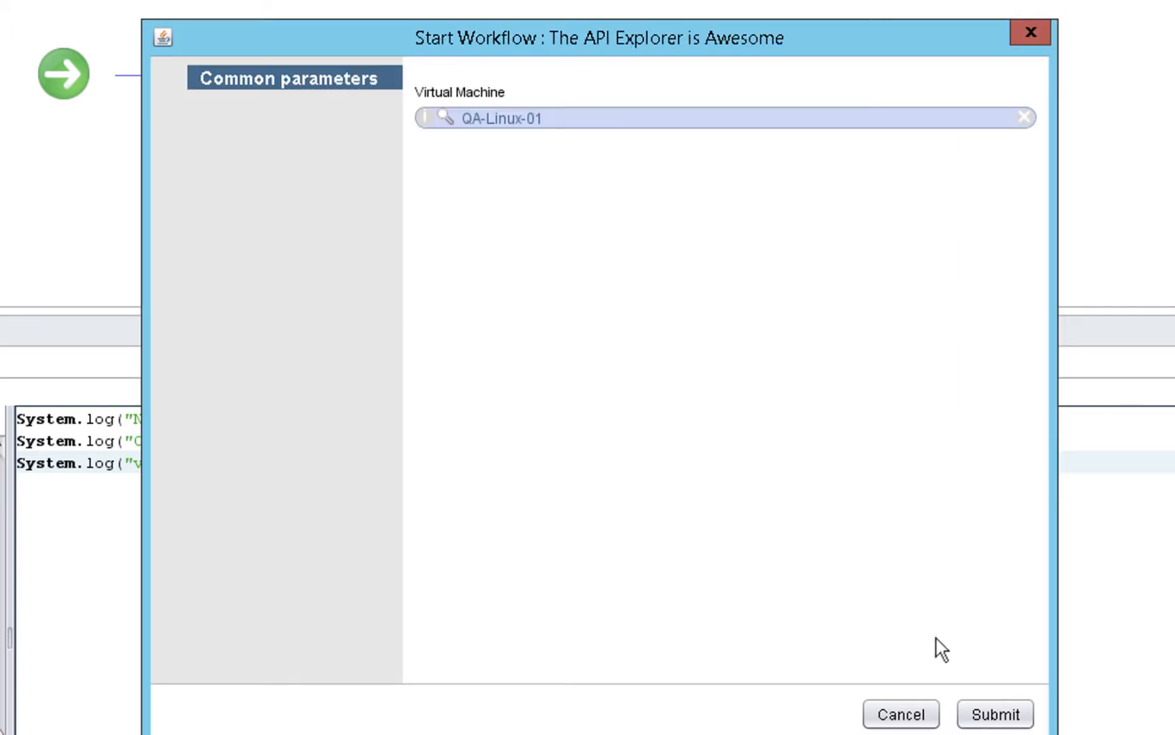
- Submit the workflow run and view its log messages
click(987, 713)
click(987, 715)
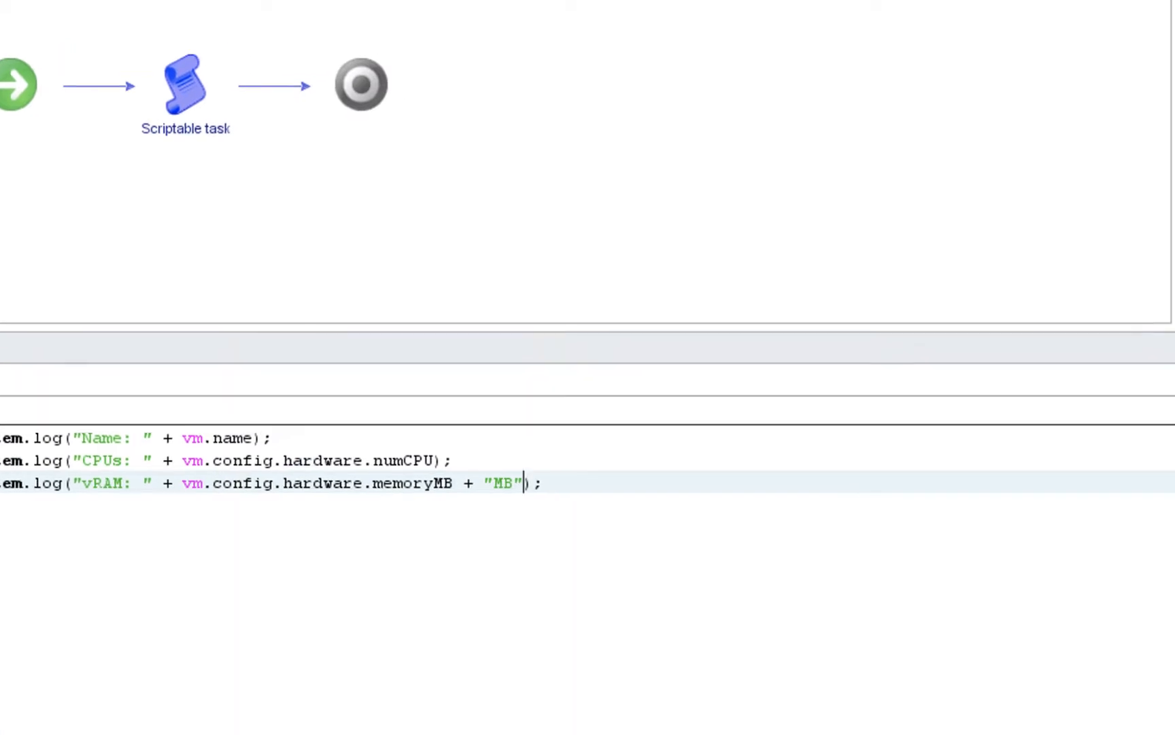
click(973, 66)
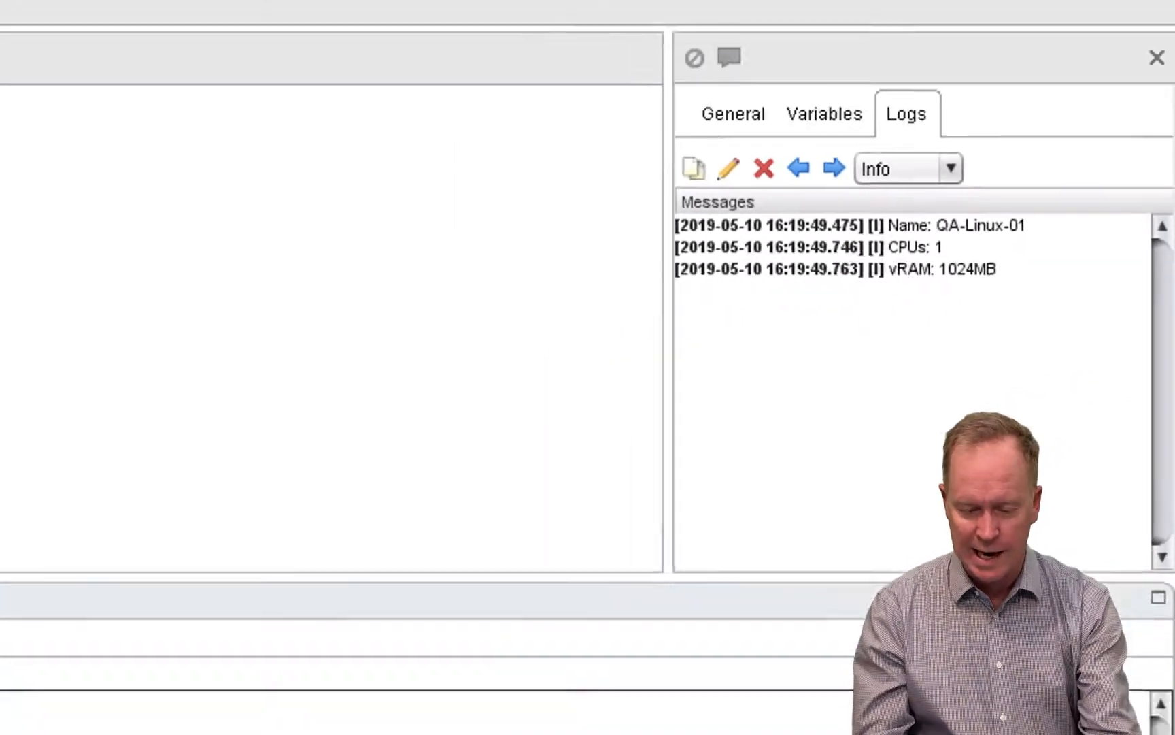
- Revisit the API search results for VCVirtualMachine, and return to the scriptable task's script
key(alt+Tab)
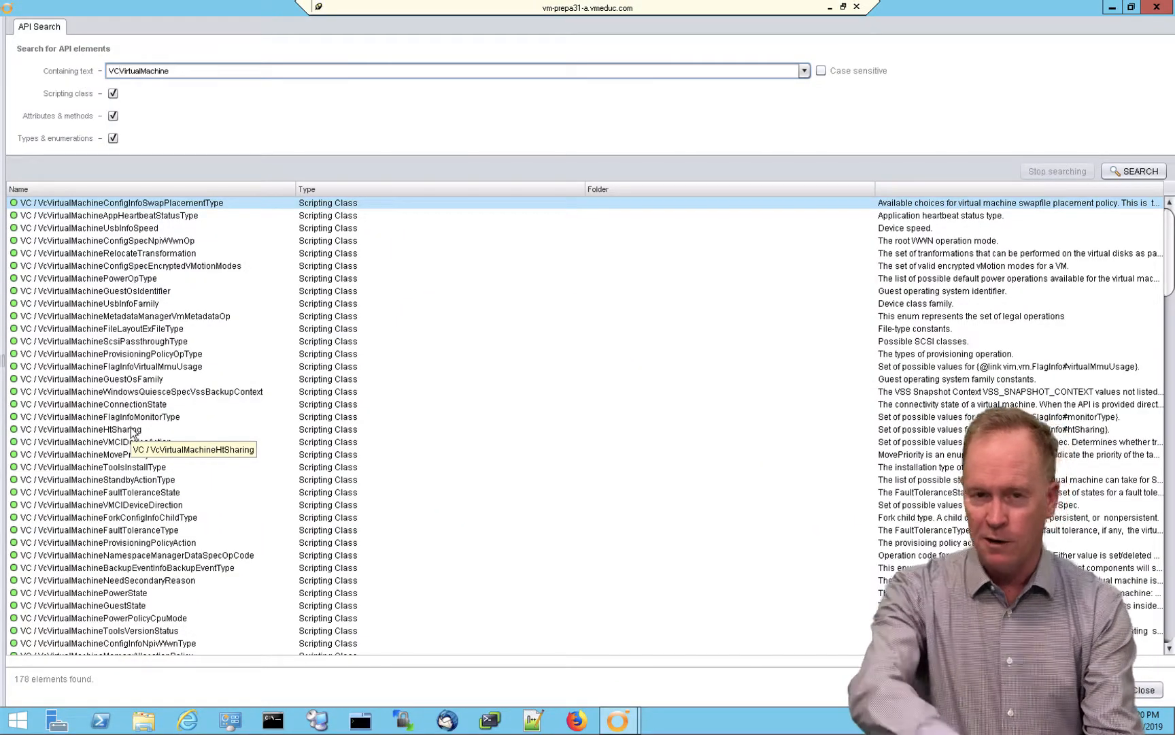
key(alt+Tab)
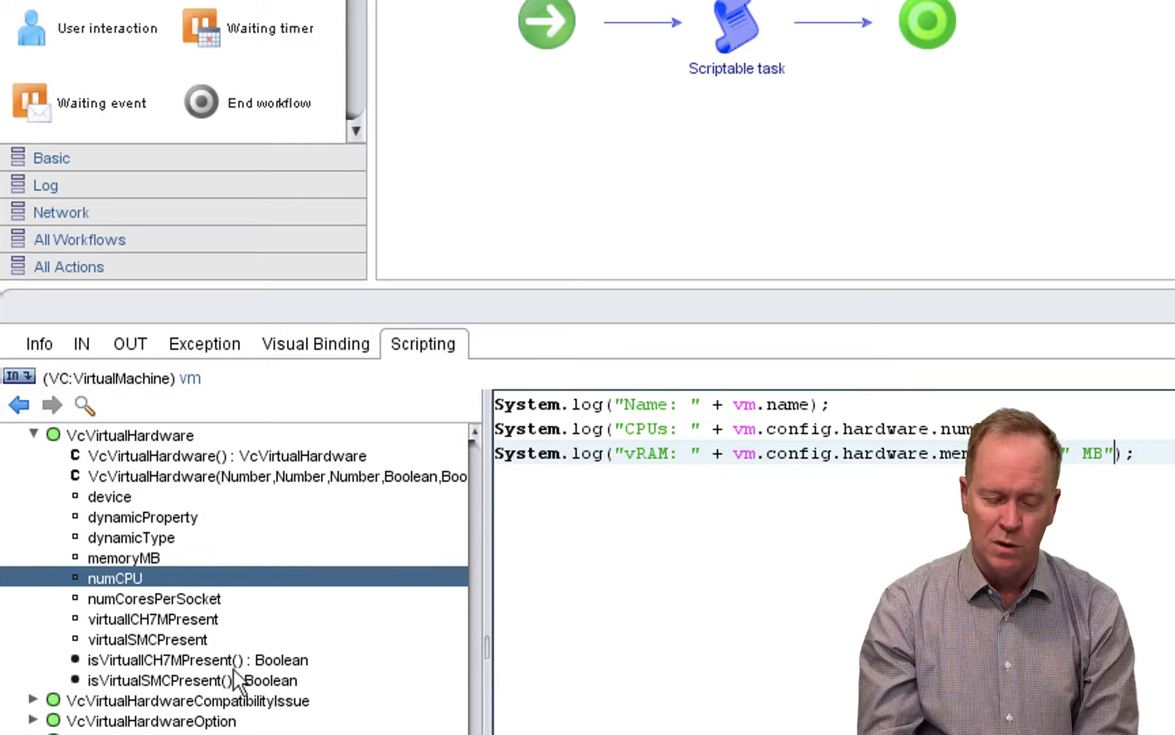
- Copy the VcVirtualHardware constructor that takes parameters from the scripting API tree
right_click(251, 477)
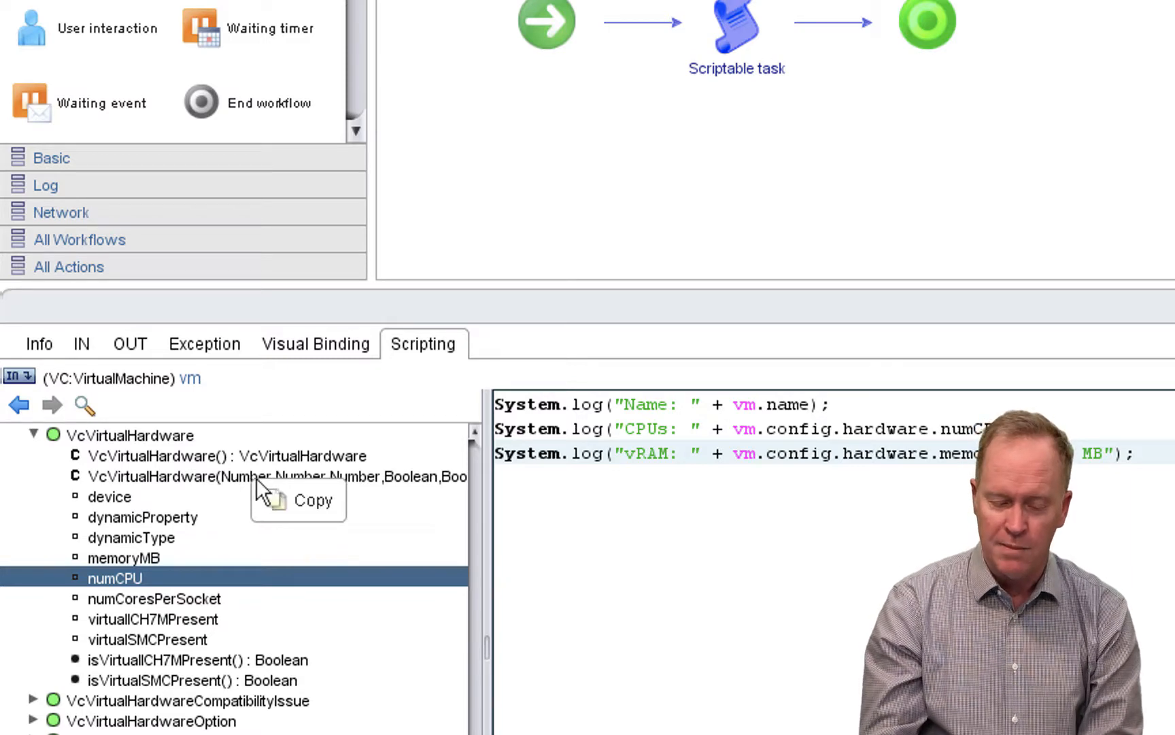
click(298, 500)
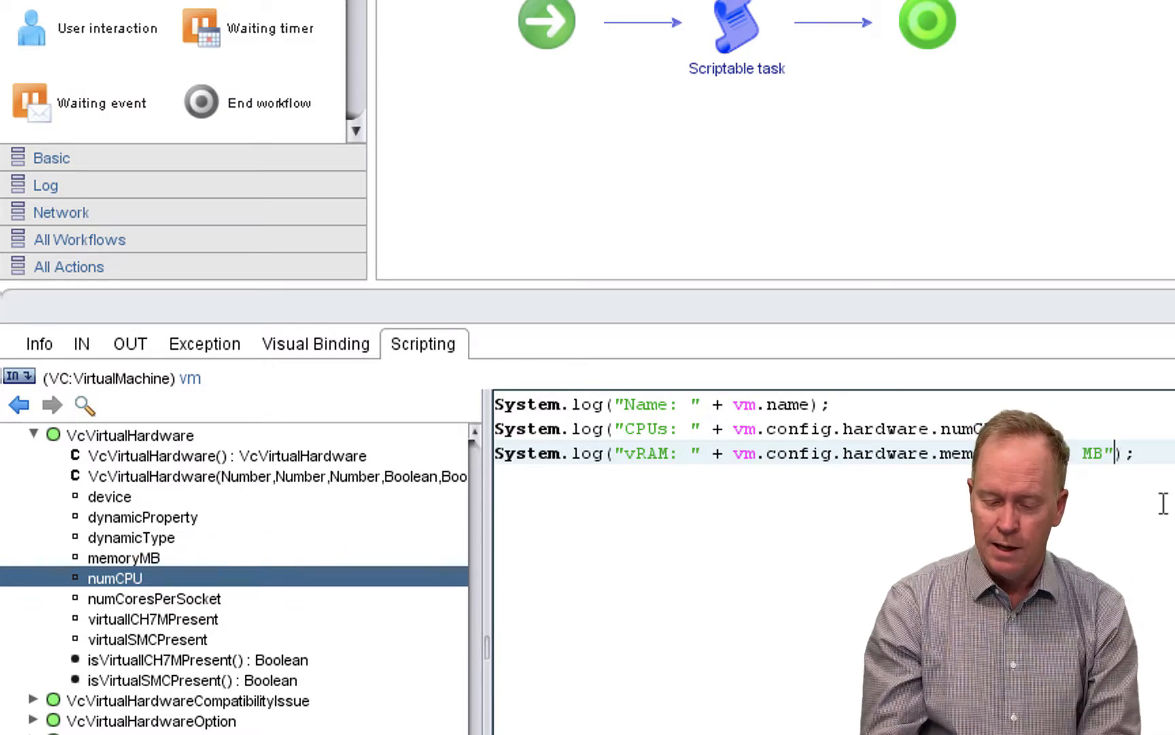
- Try to paste the copied API element on a new line below the vRAM log statement, and remove the pasted text
key(Return)
key(Return)
key(Return)
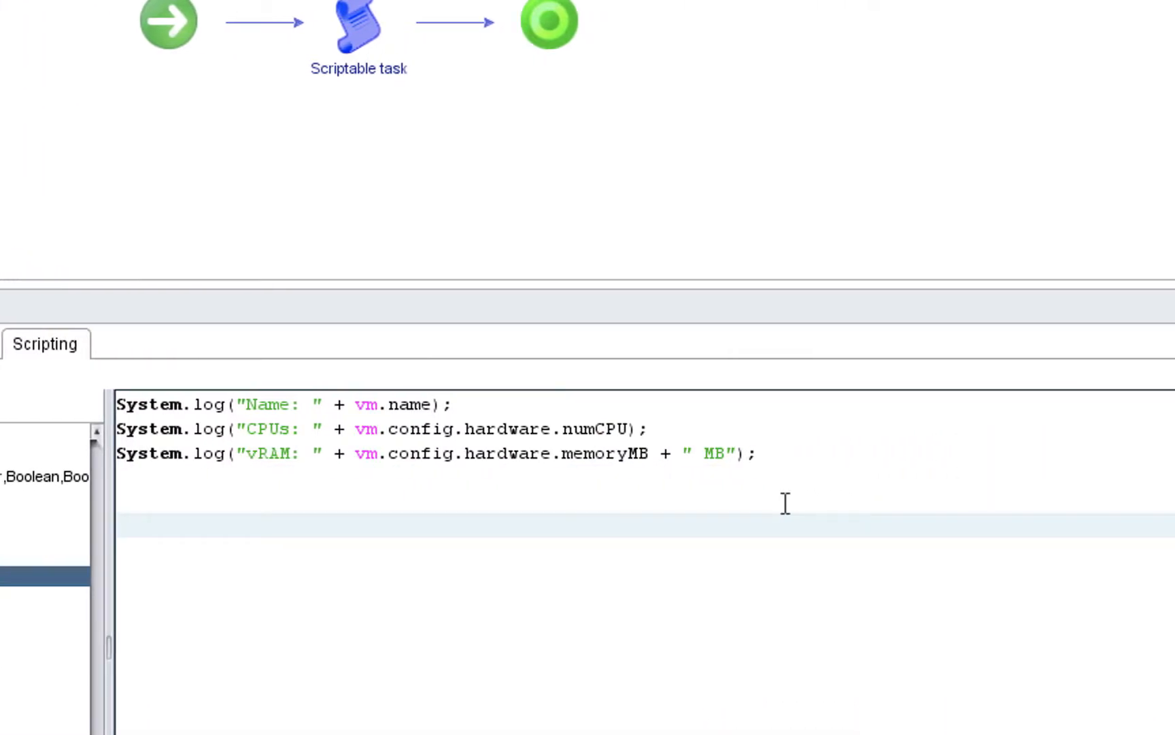
right_click(772, 534)
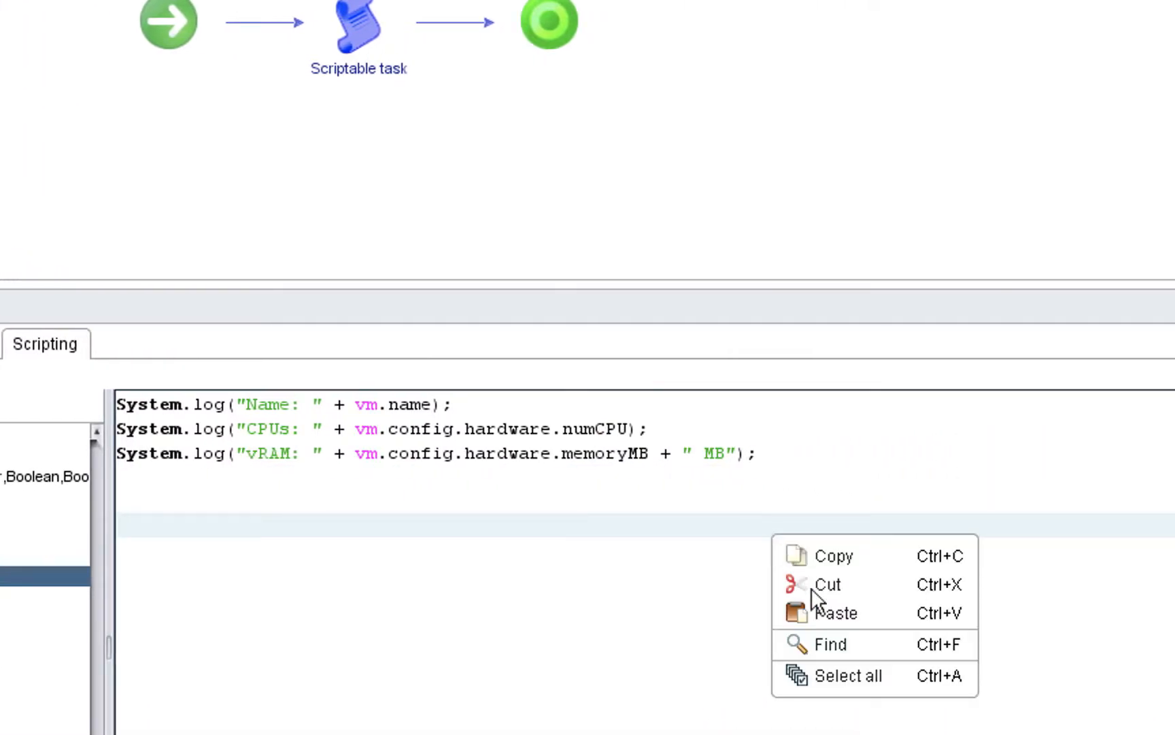
click(827, 612)
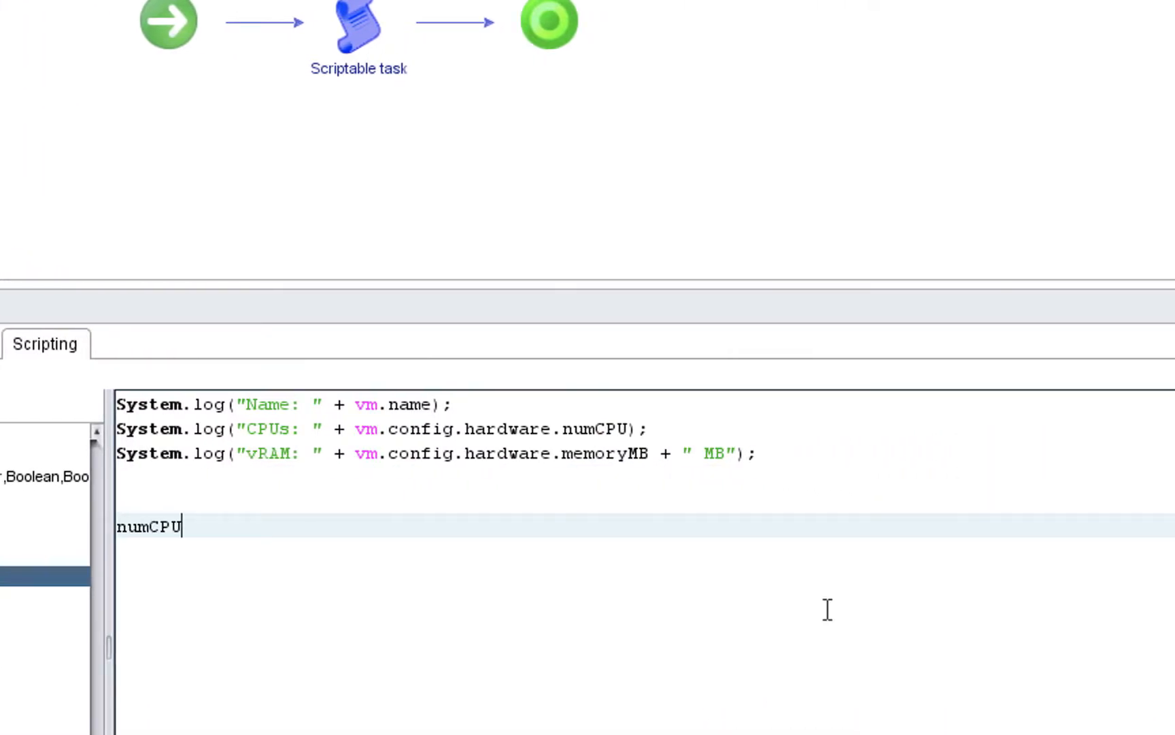
key(BackSpace)
key(BackSpace)
key(BackSpace)
key(BackSpace)
key(BackSpace)
key(BackSpace)
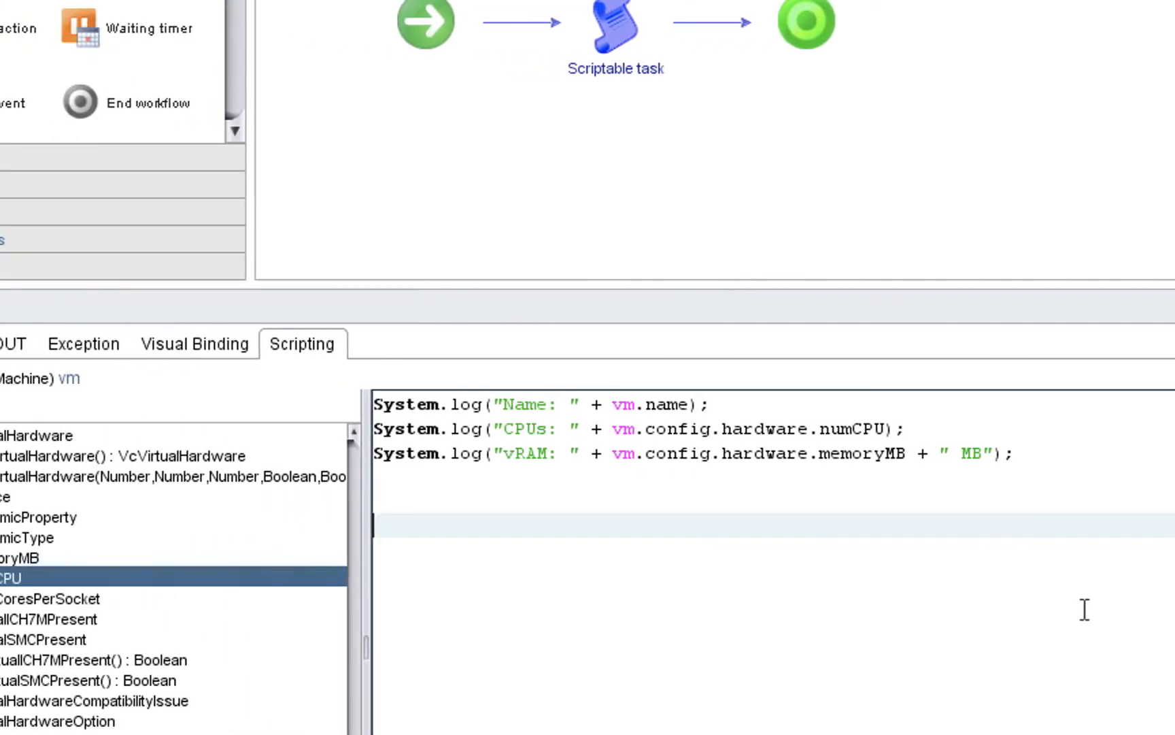
- Copy the VcVirtualHardware constructor with parameters from the API tree and paste it below the script's log statements
click(185, 474)
right_click(185, 474)
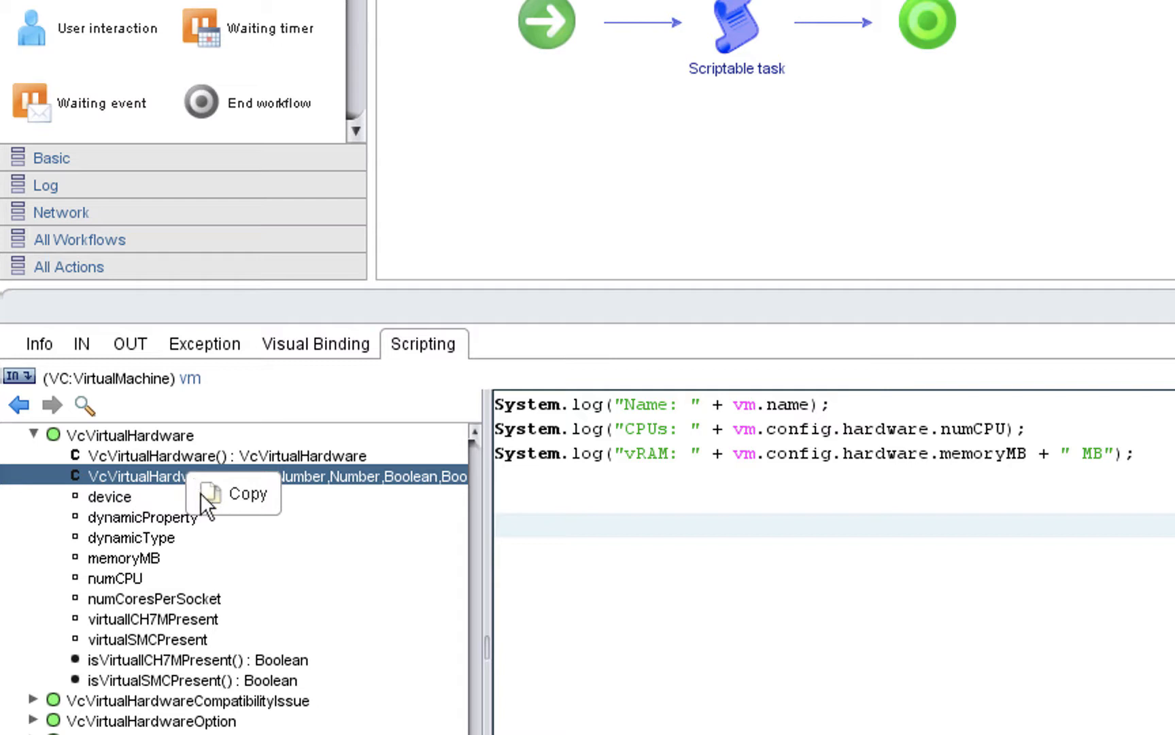
click(226, 494)
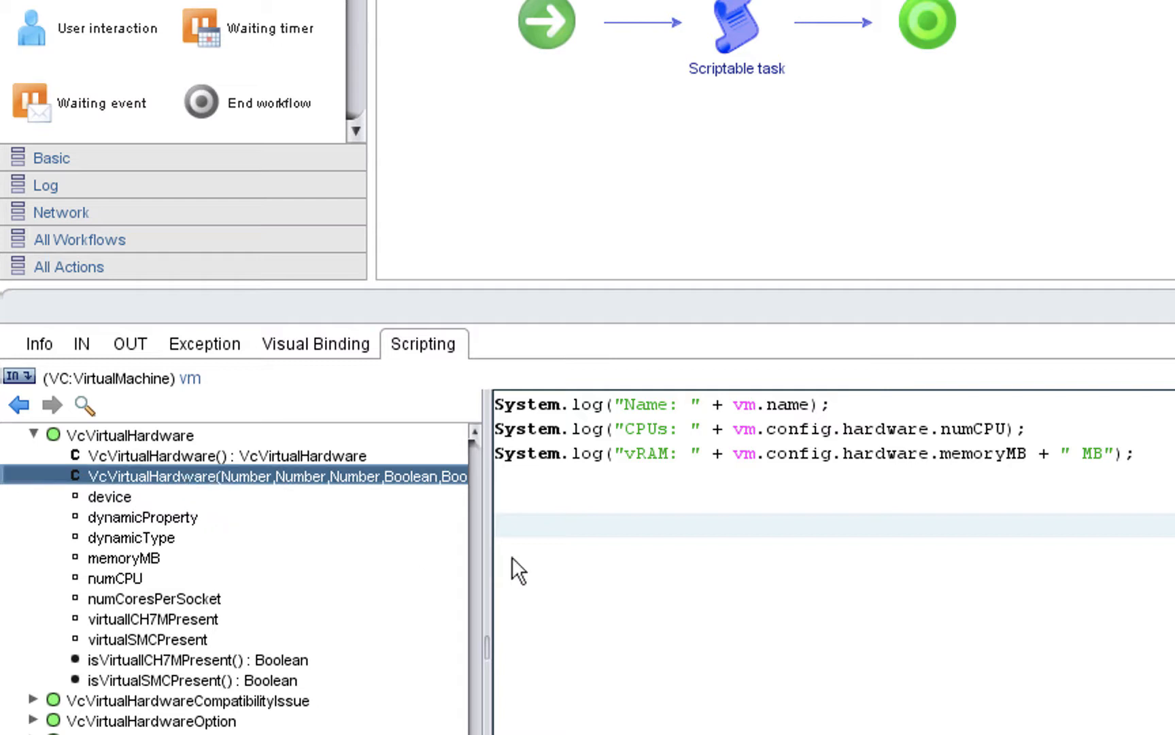
click(524, 537)
key(ctrl+v)
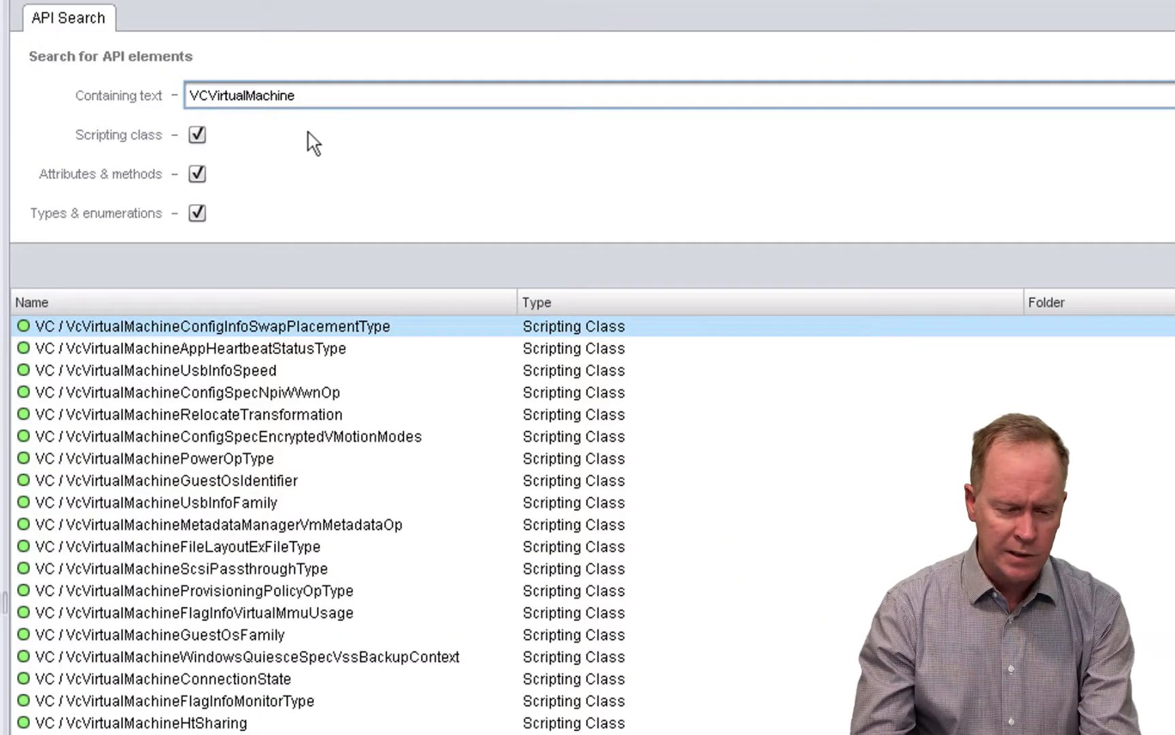
- Search the API for VCVirtualMachine and select the VcVirtualMachine scripting class in the results
click(328, 96)
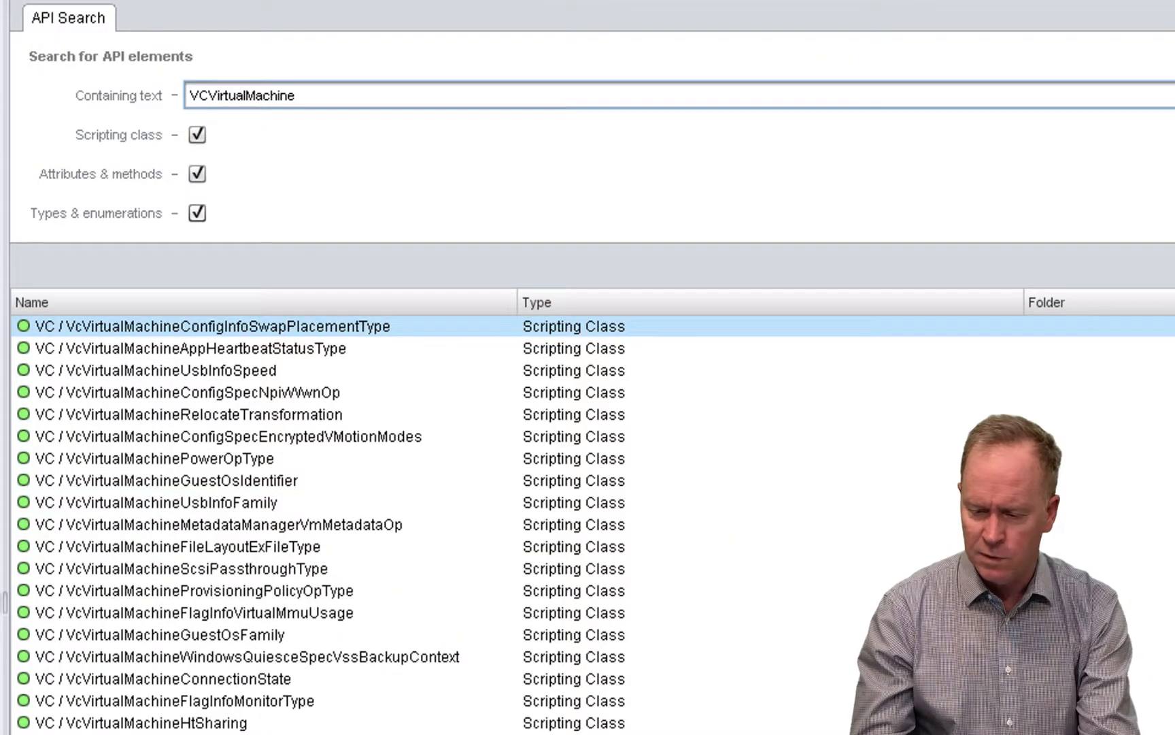
key(Return)
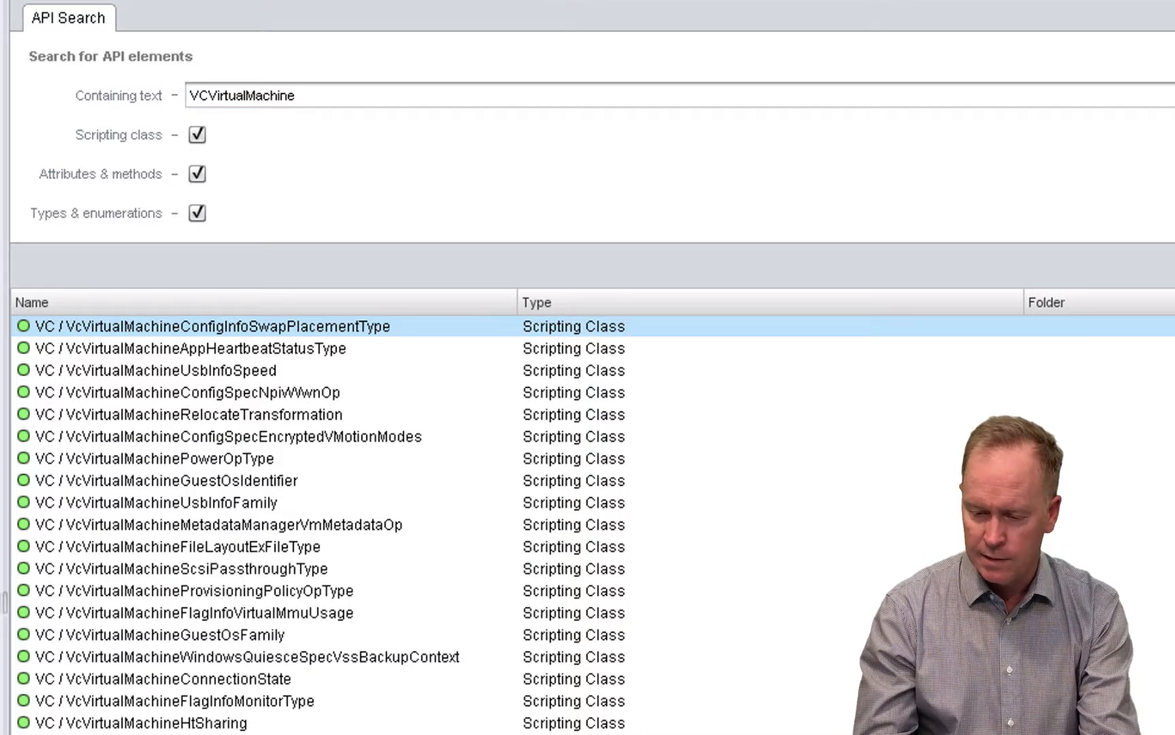
scroll(592, 524, down, 10)
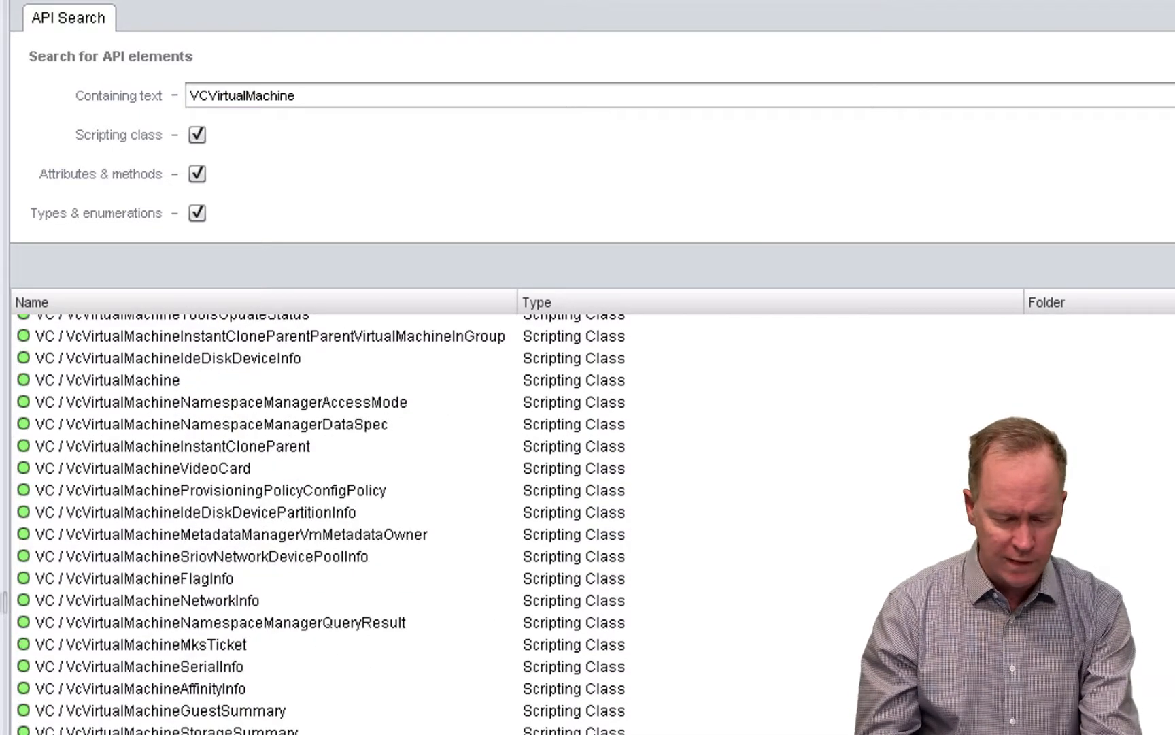
click(144, 381)
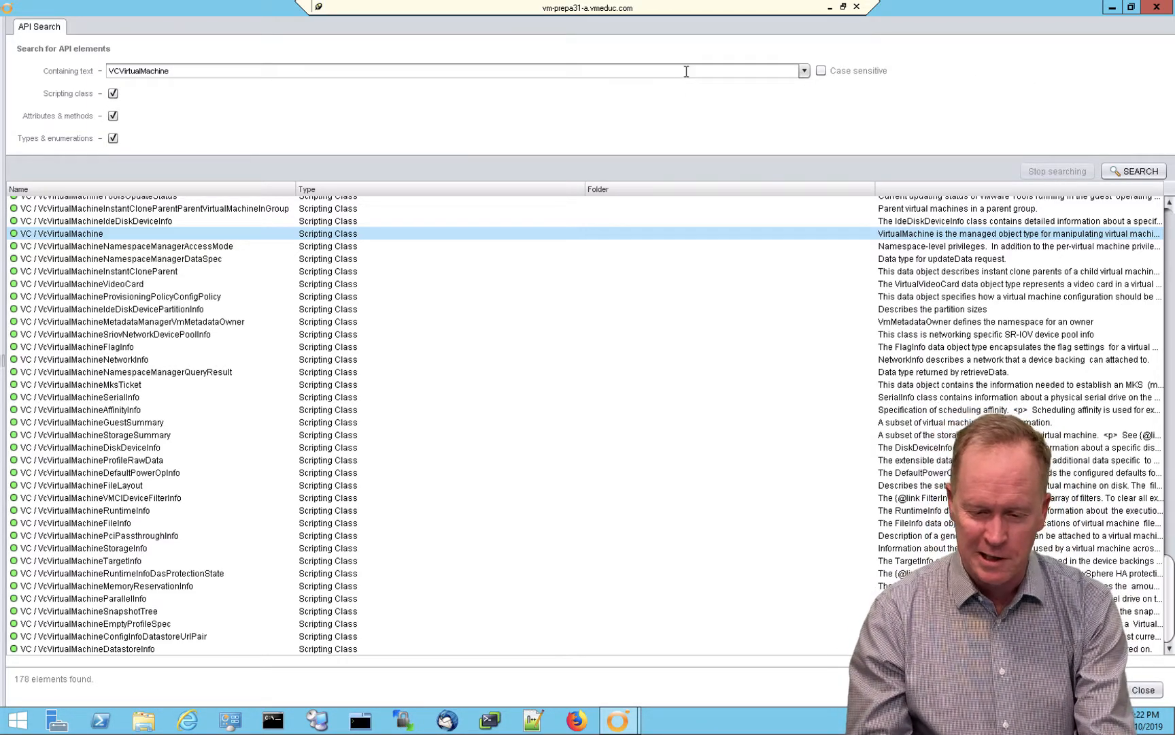
- Leave the API search and close the workflow editor, discarding the unsaved changes
click(687, 71)
double_click(686, 71)
click(1156, 7)
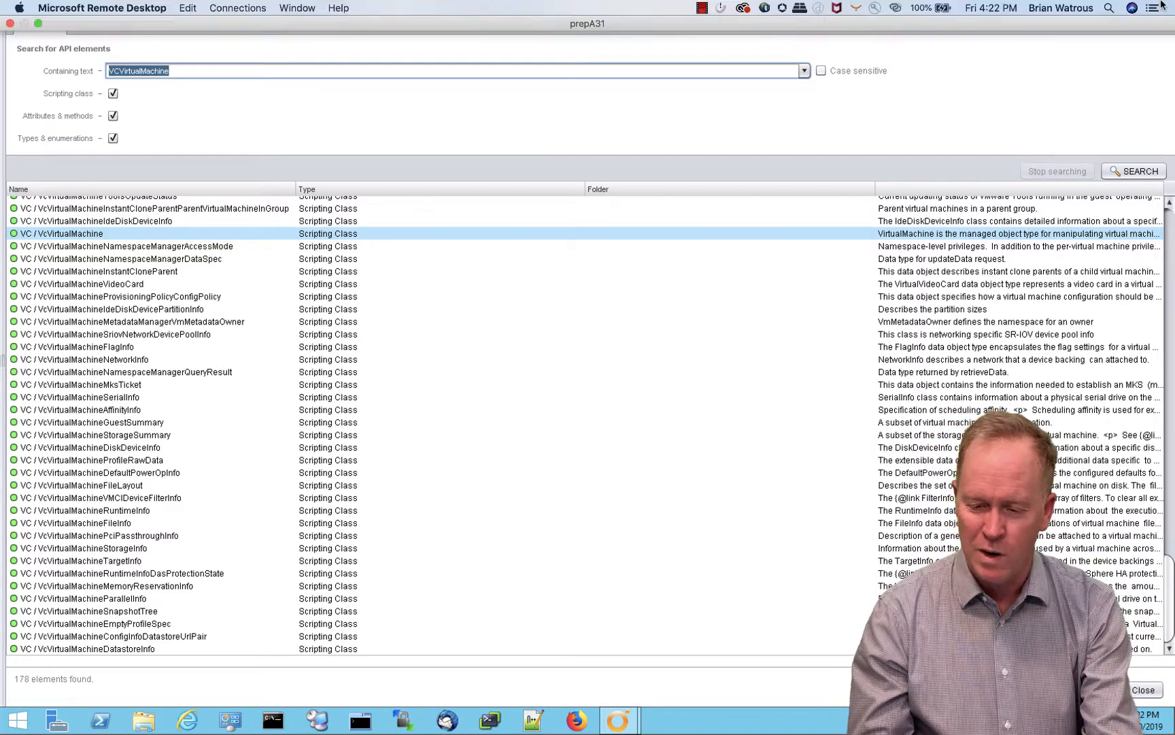
click(745, 119)
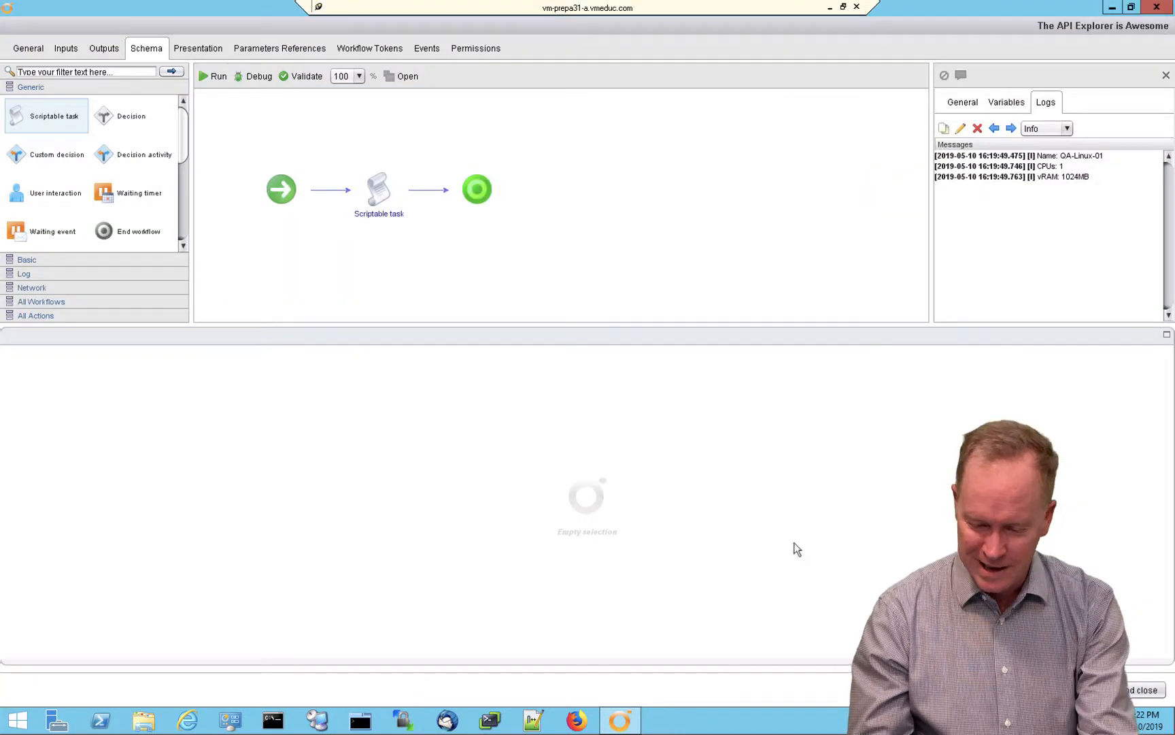
key(Escape)
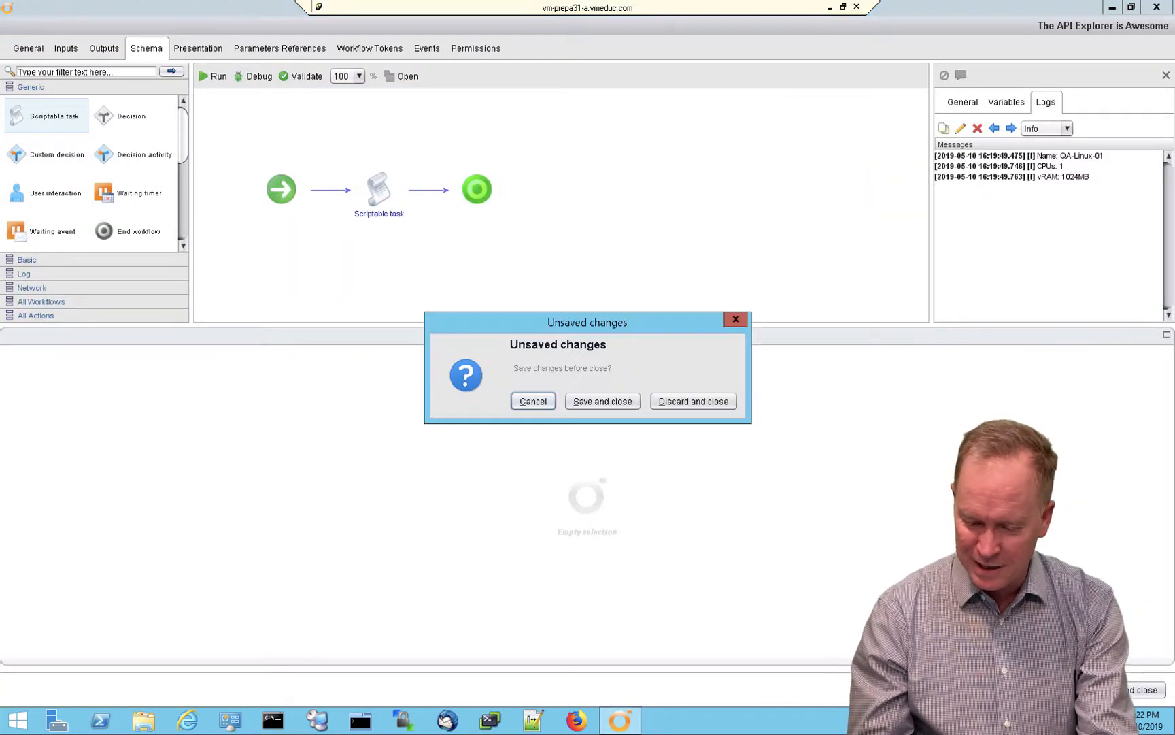
click(681, 406)
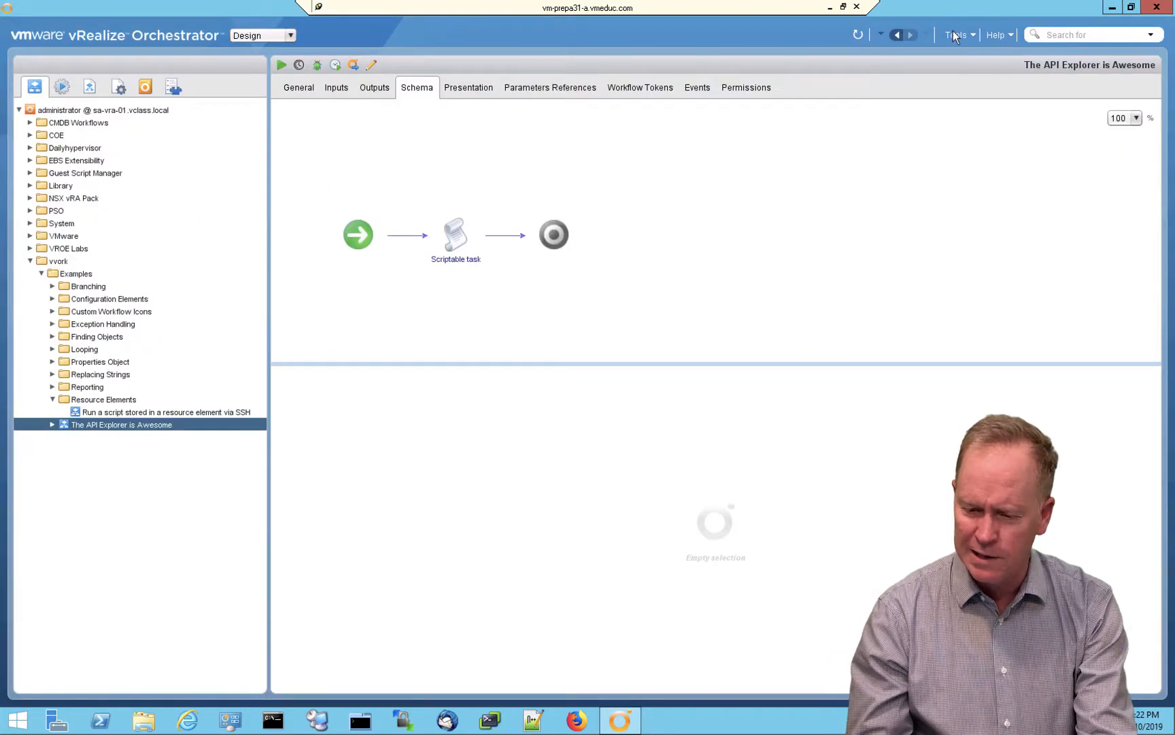
- Open the API Explorer from the main Orchestrator client and maximize its window
click(955, 35)
click(971, 69)
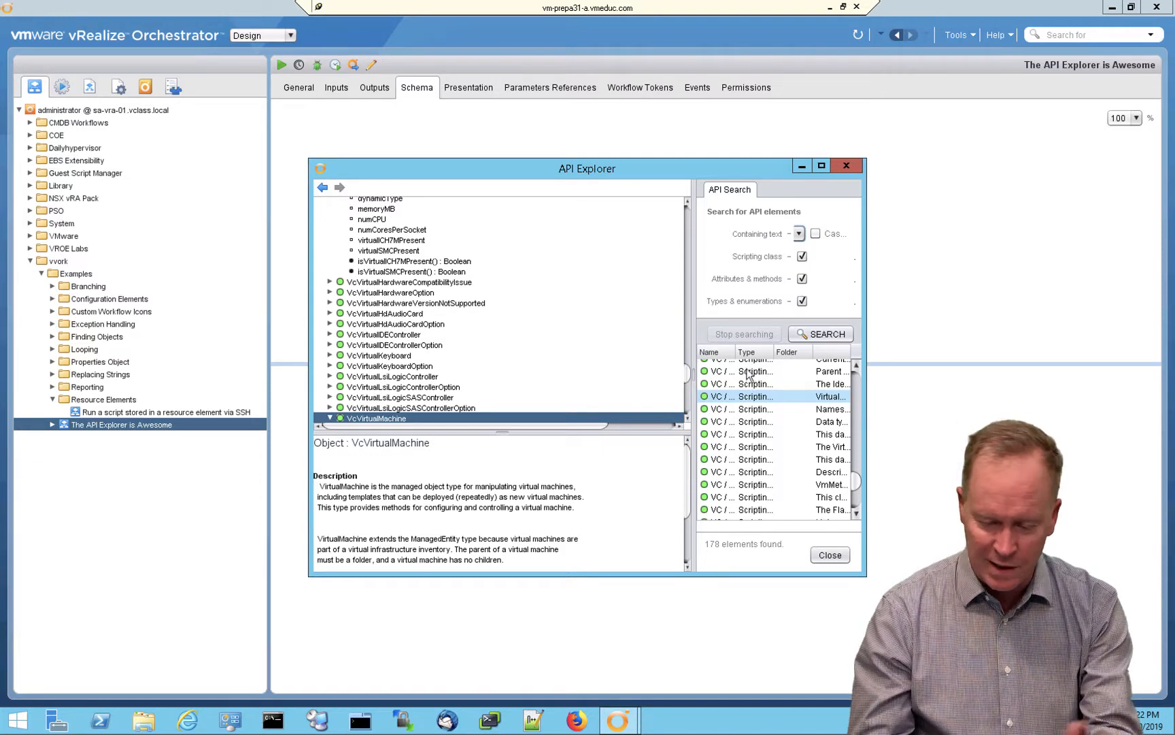
double_click(418, 171)
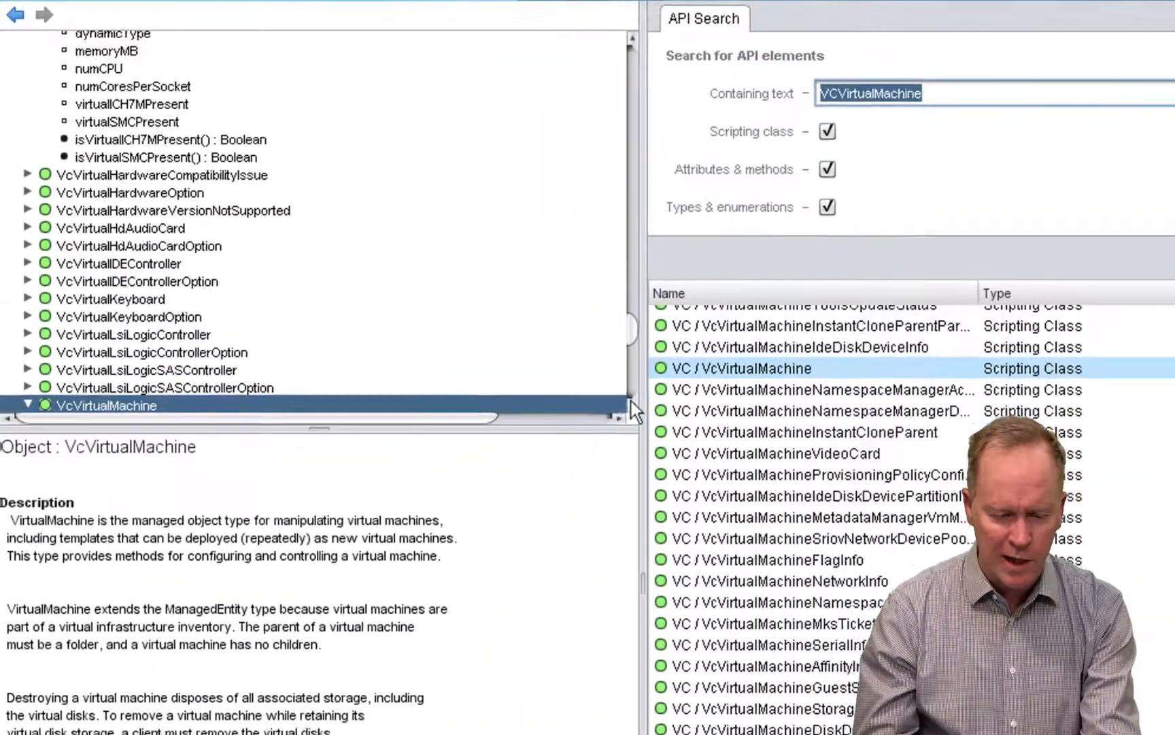
- Browse the members of VcVirtualMachine and view the description of its powerOnVM_Task method
click(373, 256)
click(654, 416)
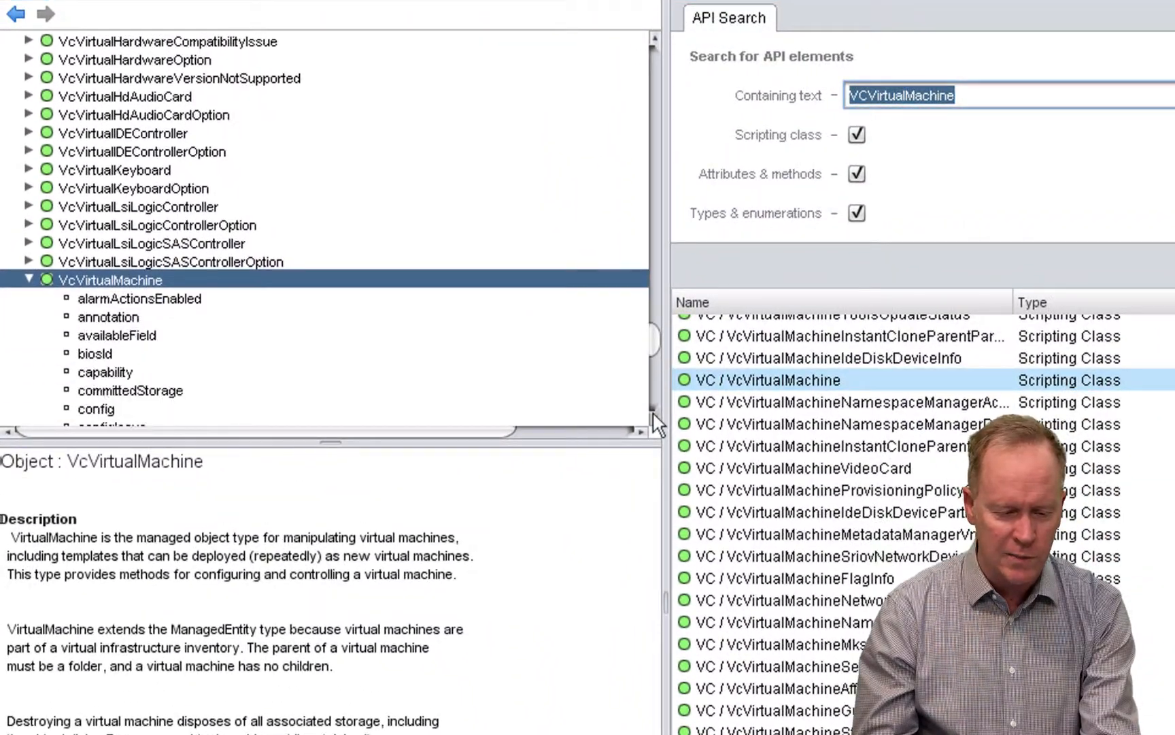
click(654, 416)
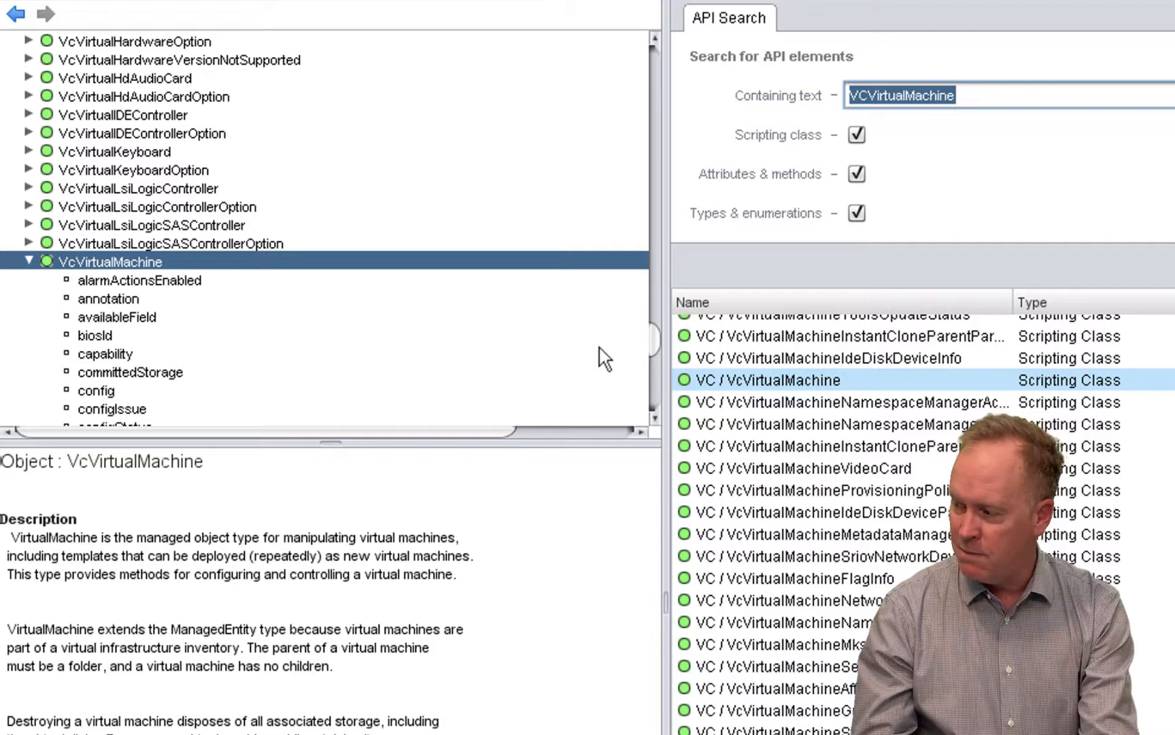
mouse_move(654, 350)
mouse_down()
mouse_move(654, 369)
mouse_move(653, 350)
mouse_up()
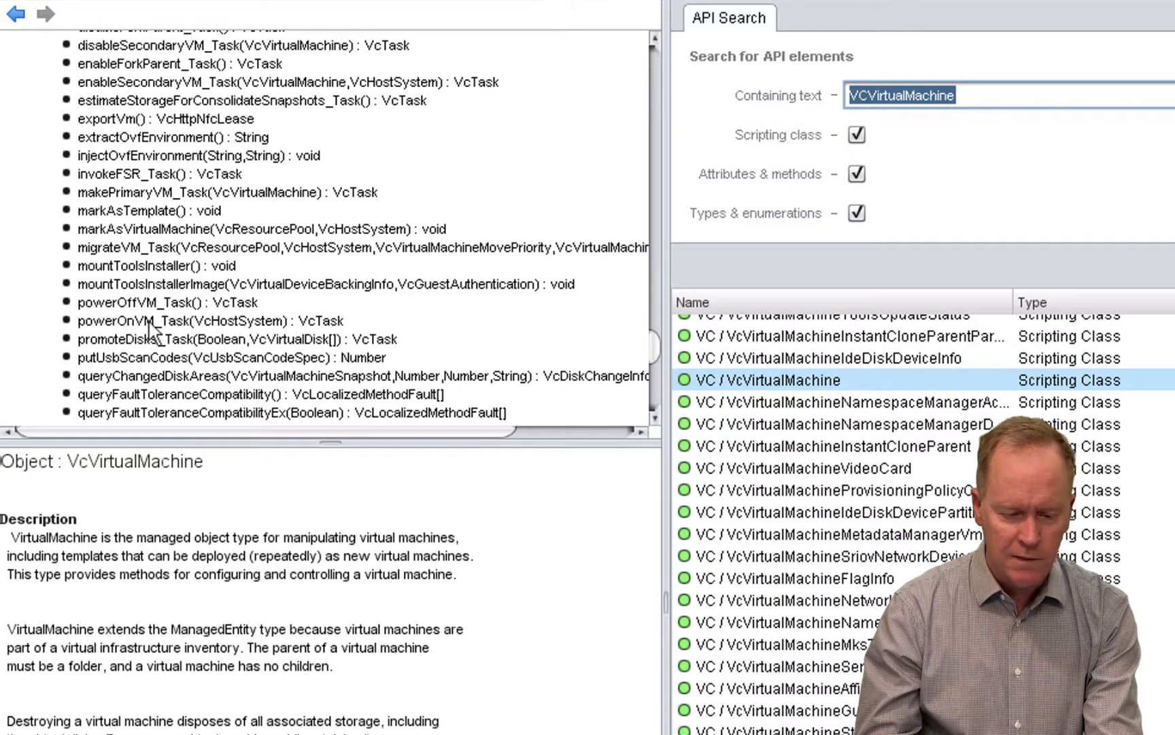
click(225, 319)
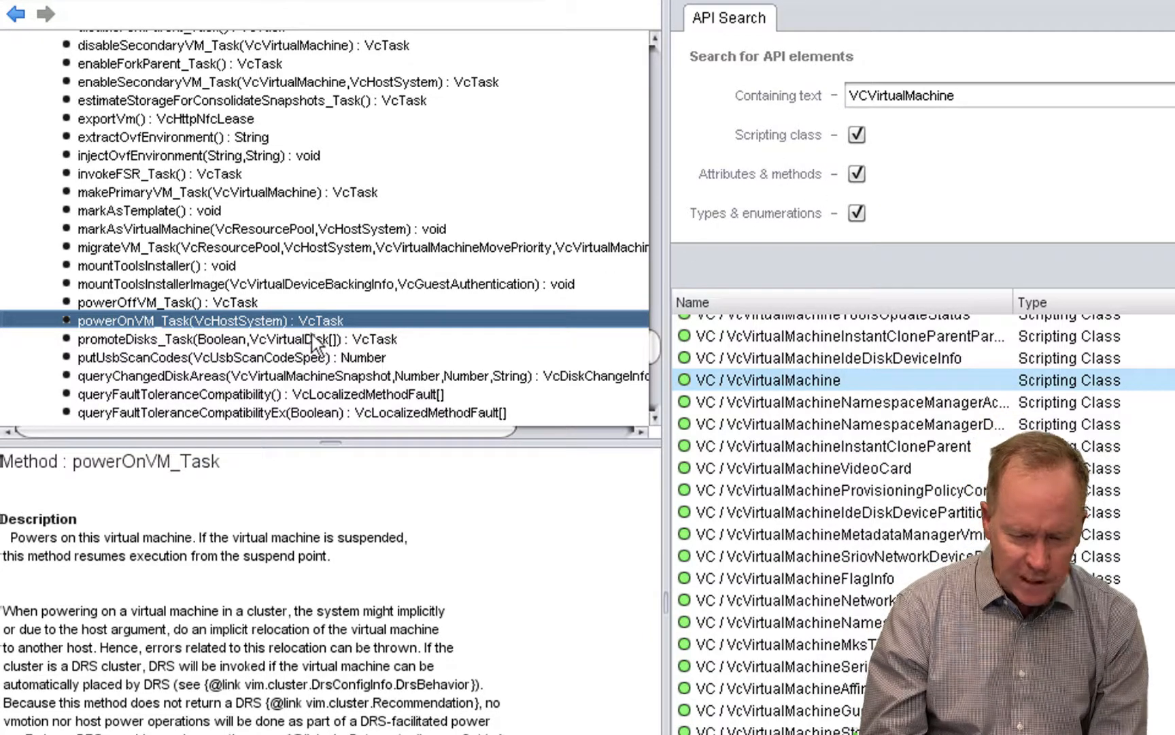
- Search the API for VCTask and show the VcTask scripting class in the API tree
click(979, 93)
key(BackSpace)
key(BackSpace)
key(BackSpace)
key(BackSpace)
key(BackSpace)
key(BackSpace)
key(BackSpace)
key(BackSpace)
key(BackSpace)
key(BackSpace)
key(BackSpace)
key(BackSpace)
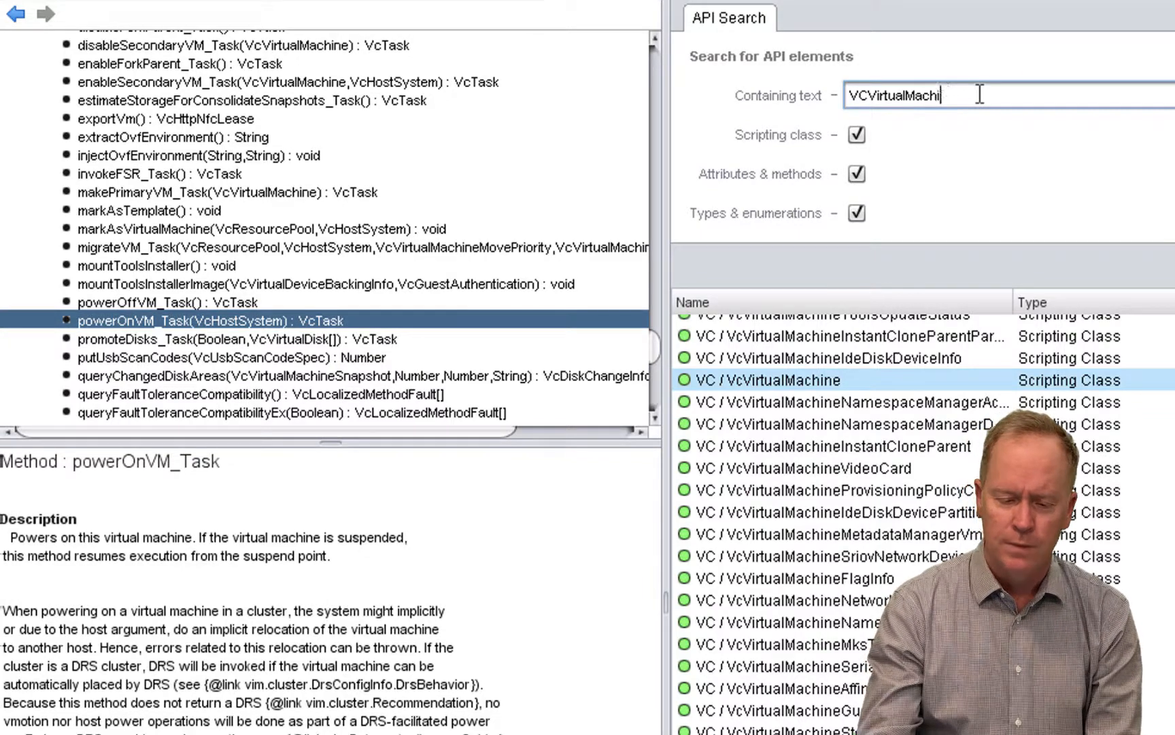
key(BackSpace)
key(BackSpace)
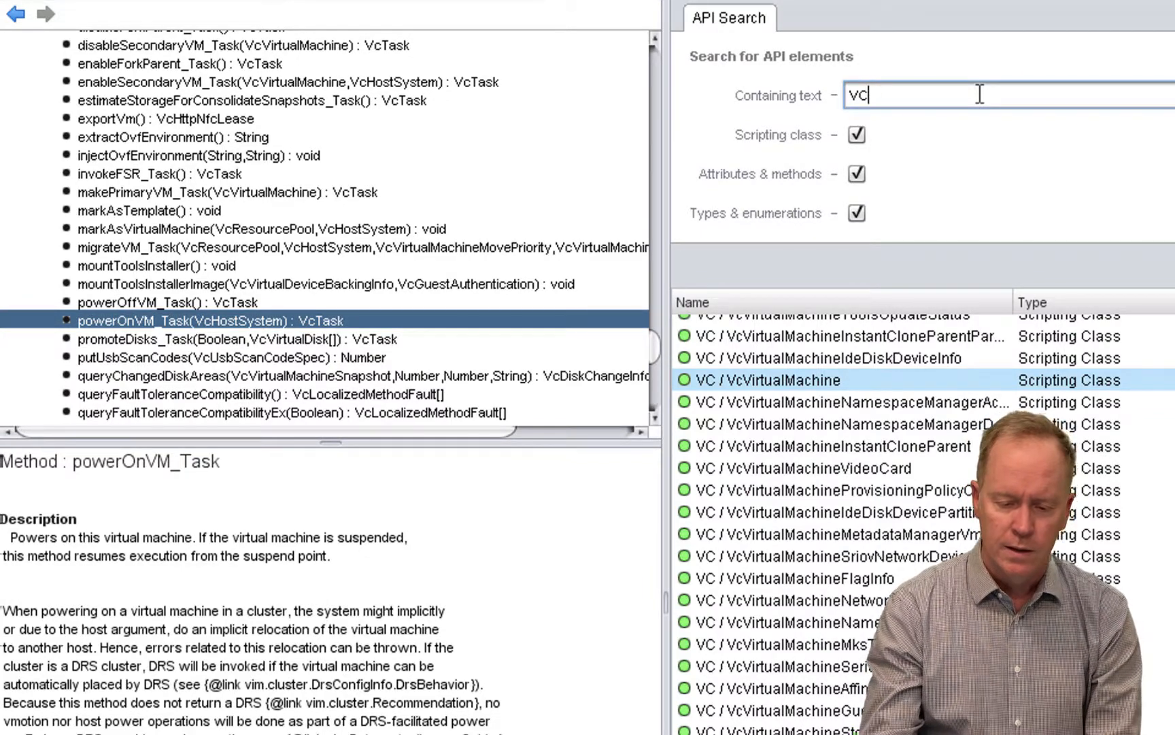
text(Task)
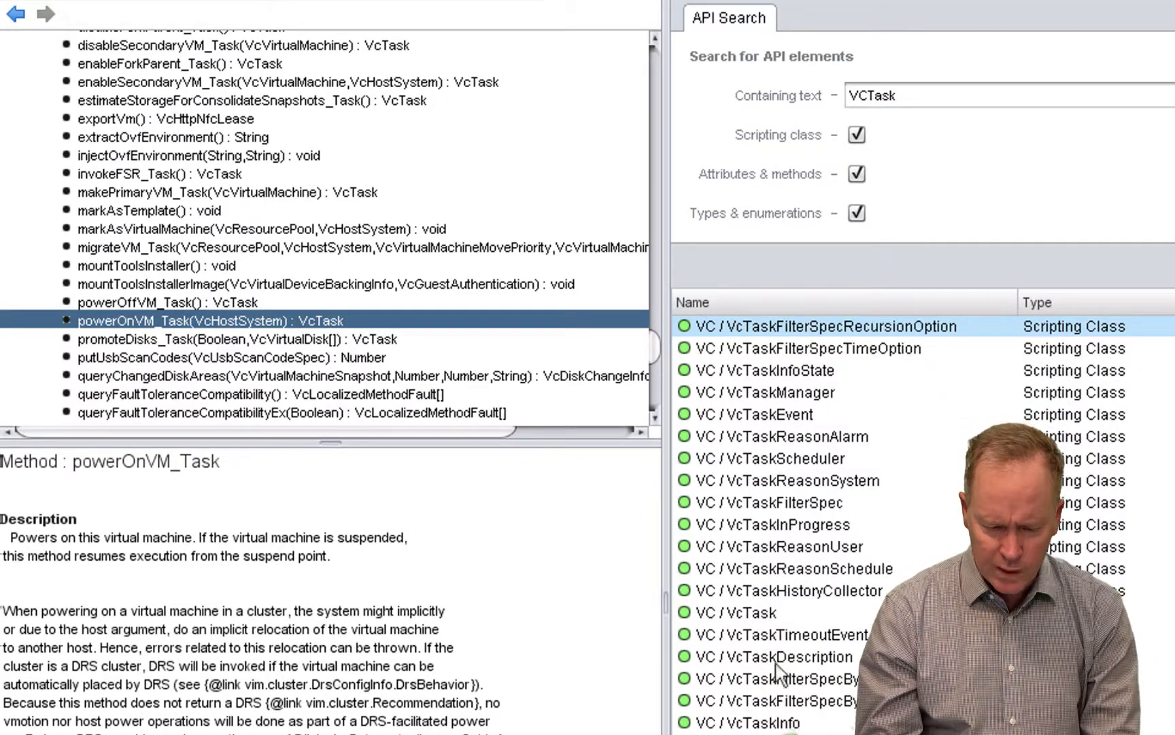
click(752, 613)
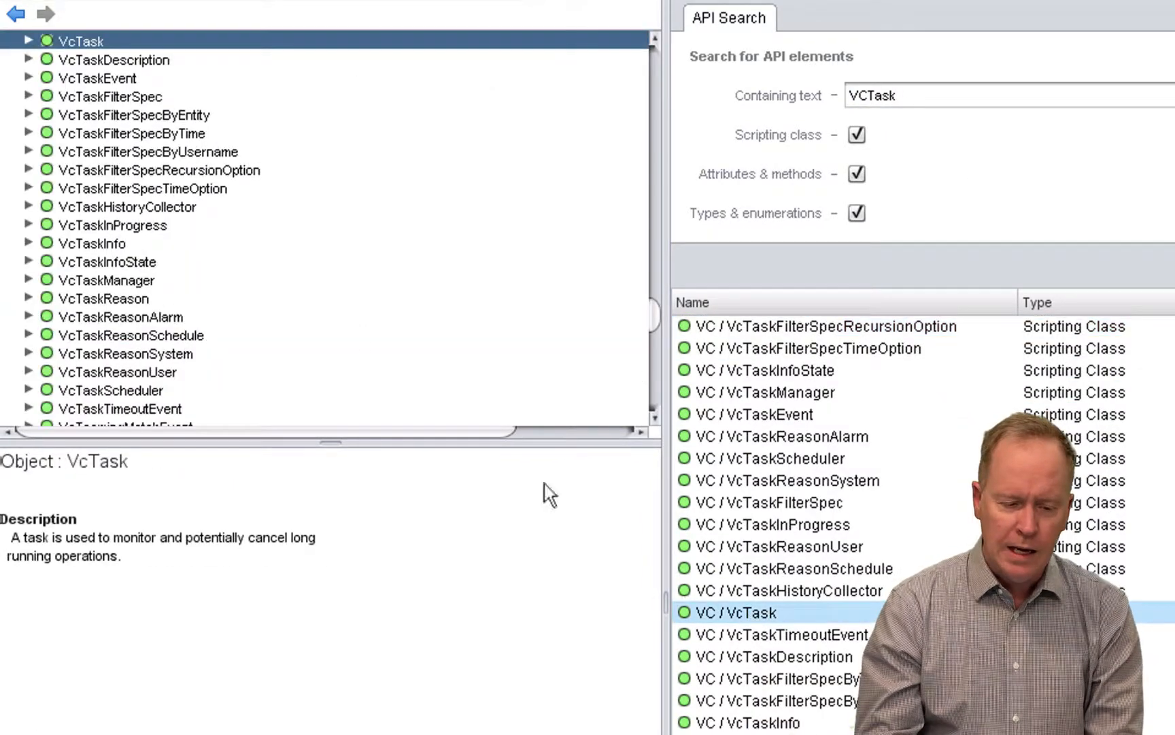
- Expand VcTask and view the details of its state attribute and its cancelTask and updateProgress methods
click(28, 43)
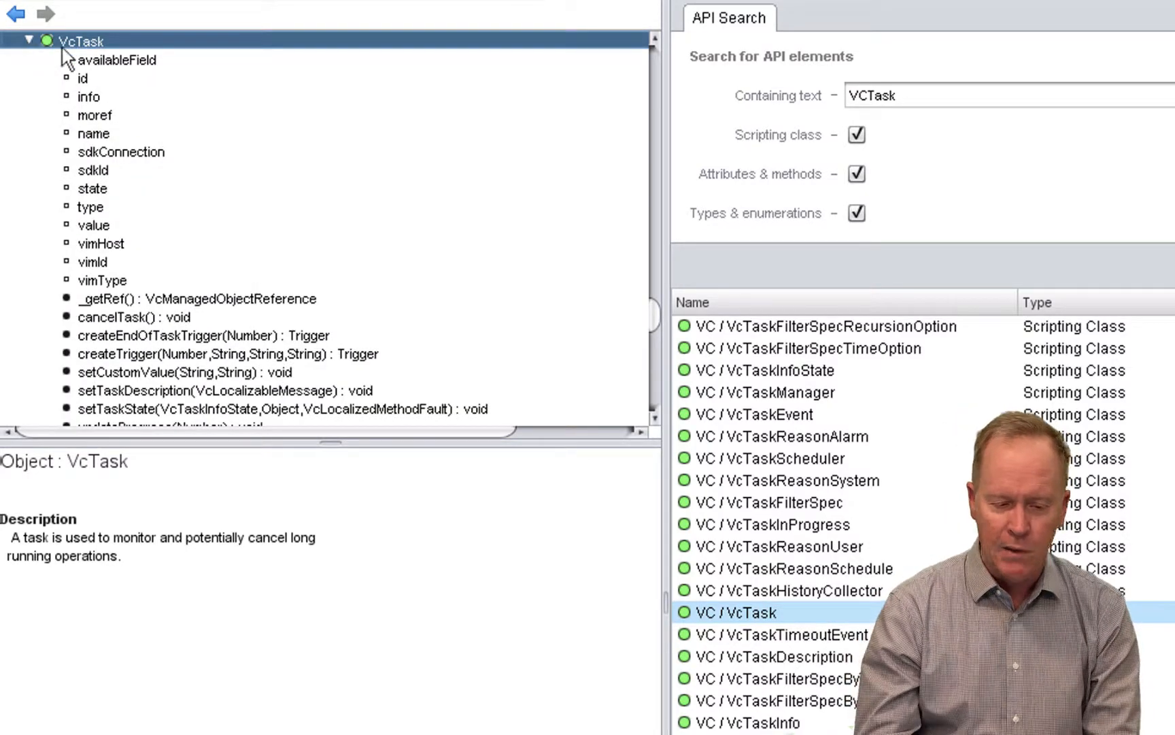
click(99, 190)
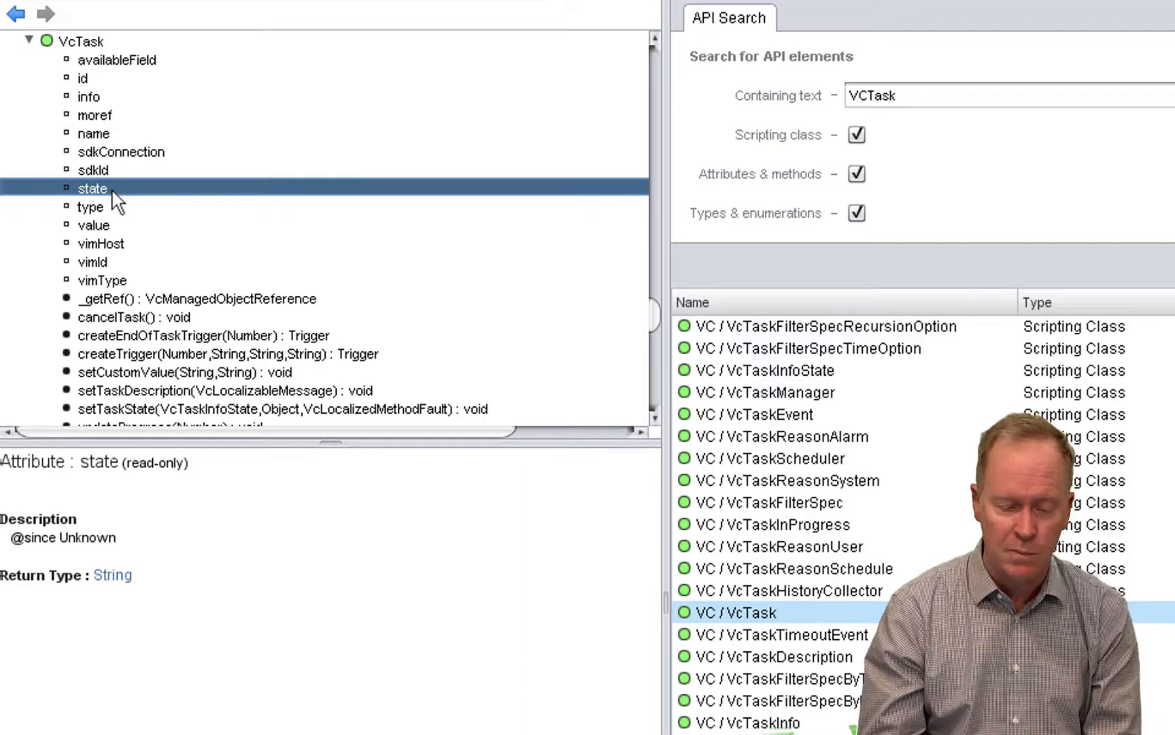
click(655, 417)
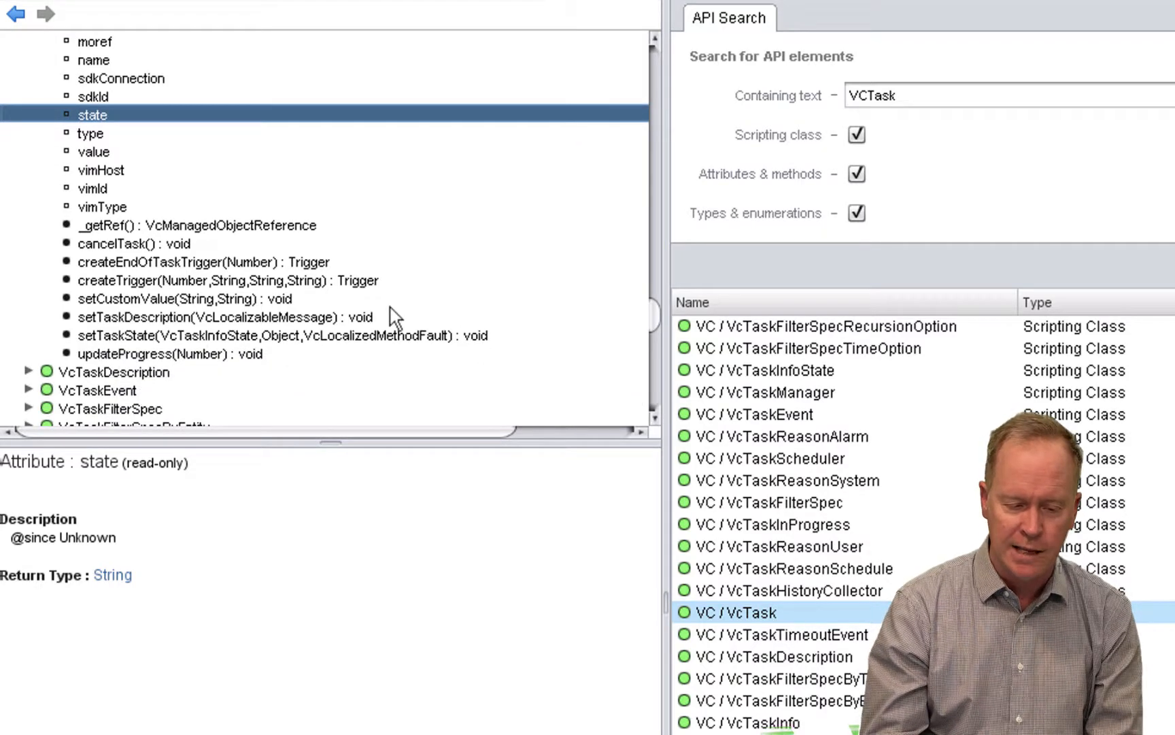
click(125, 245)
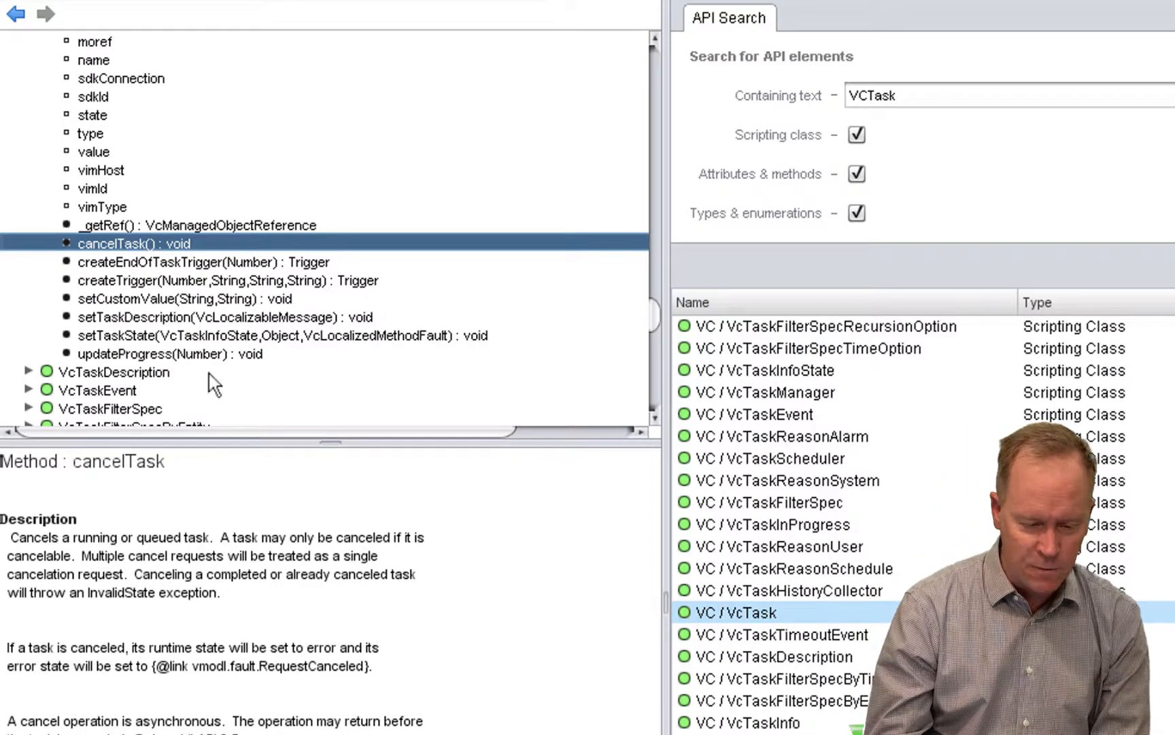
click(133, 354)
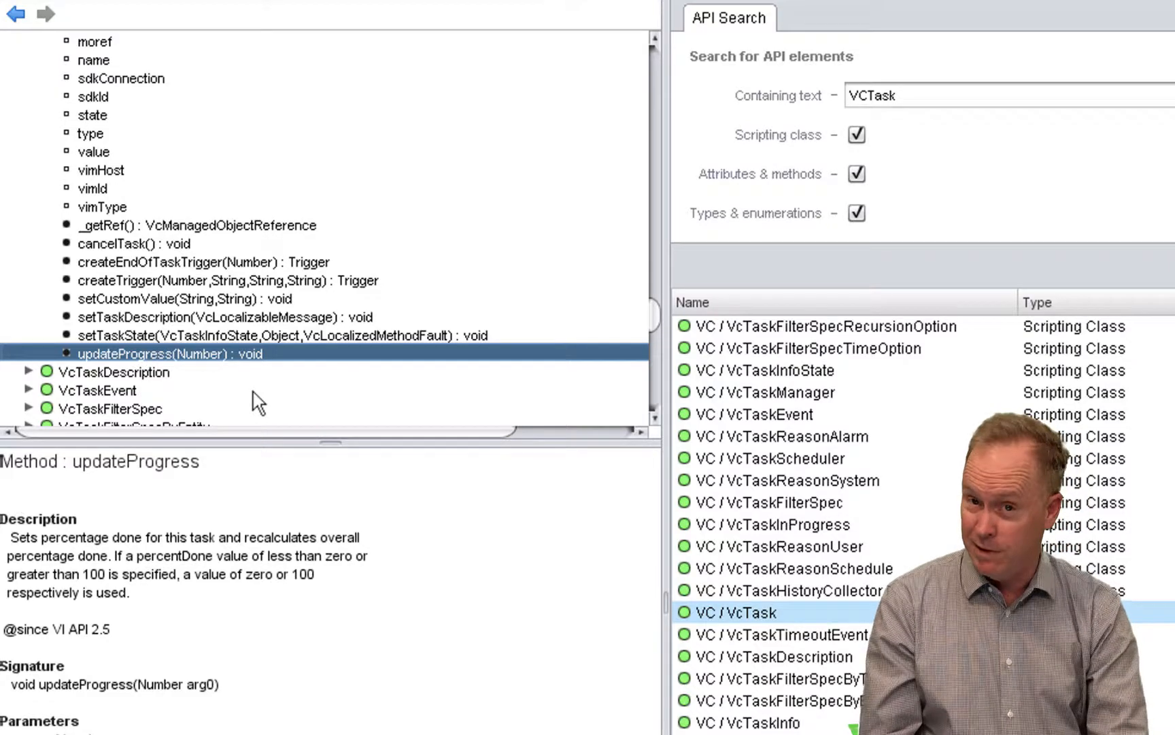